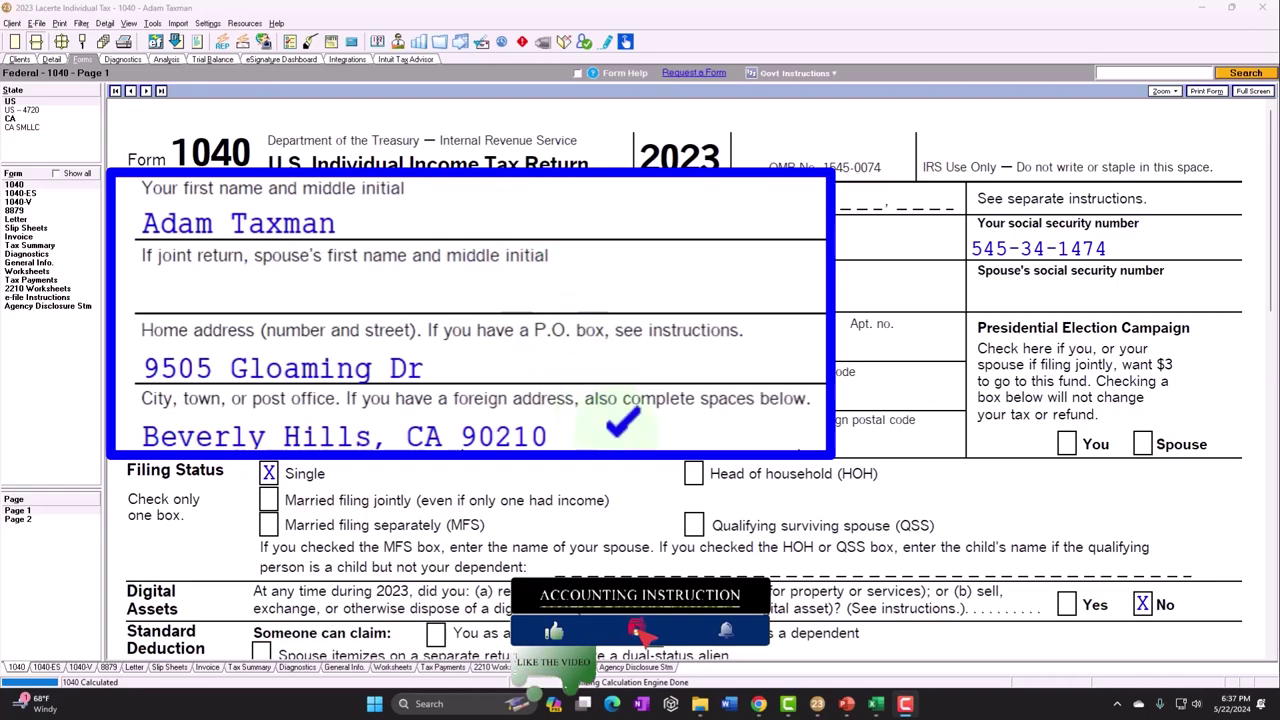
# Step: Review page 1 of Form 1040 from the filing status through wages and deductions to taxable income on line 15
pyautogui.scroll(-2, 612, 430)
pyautogui.scroll(-5, 470, 400)
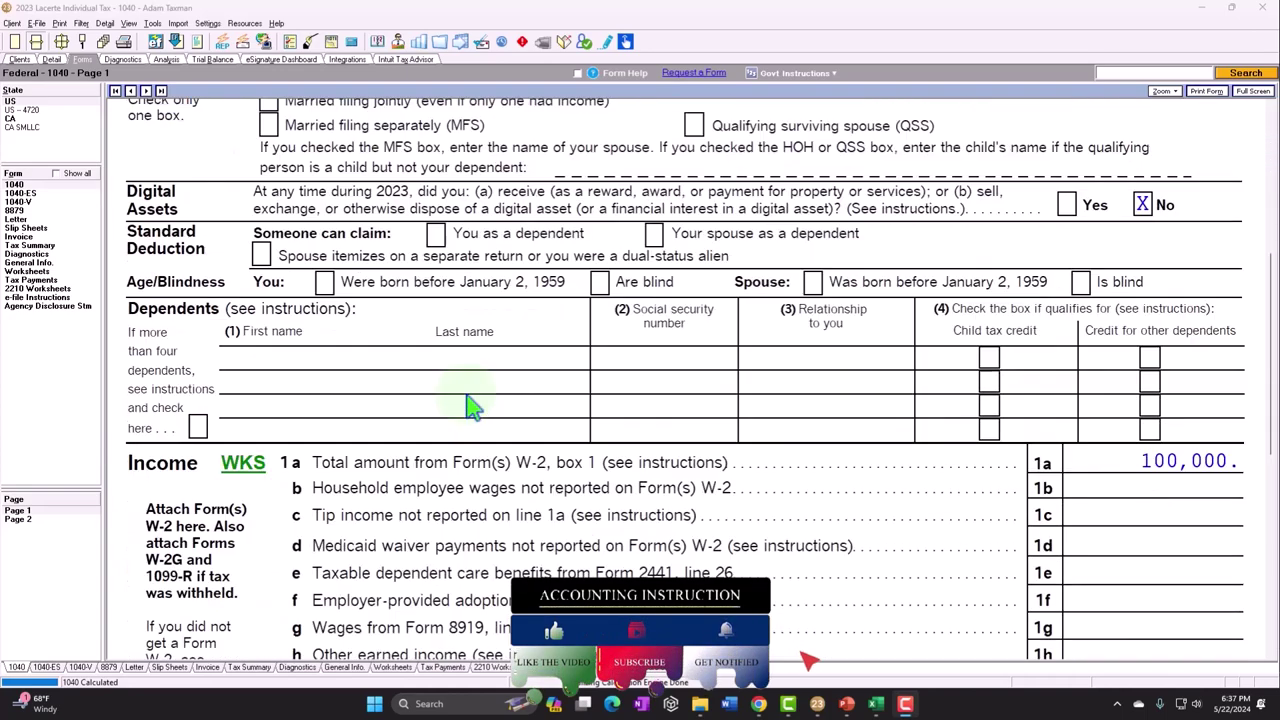
pyautogui.scroll(-5, 470, 403)
pyautogui.scroll(-1, 470, 405)
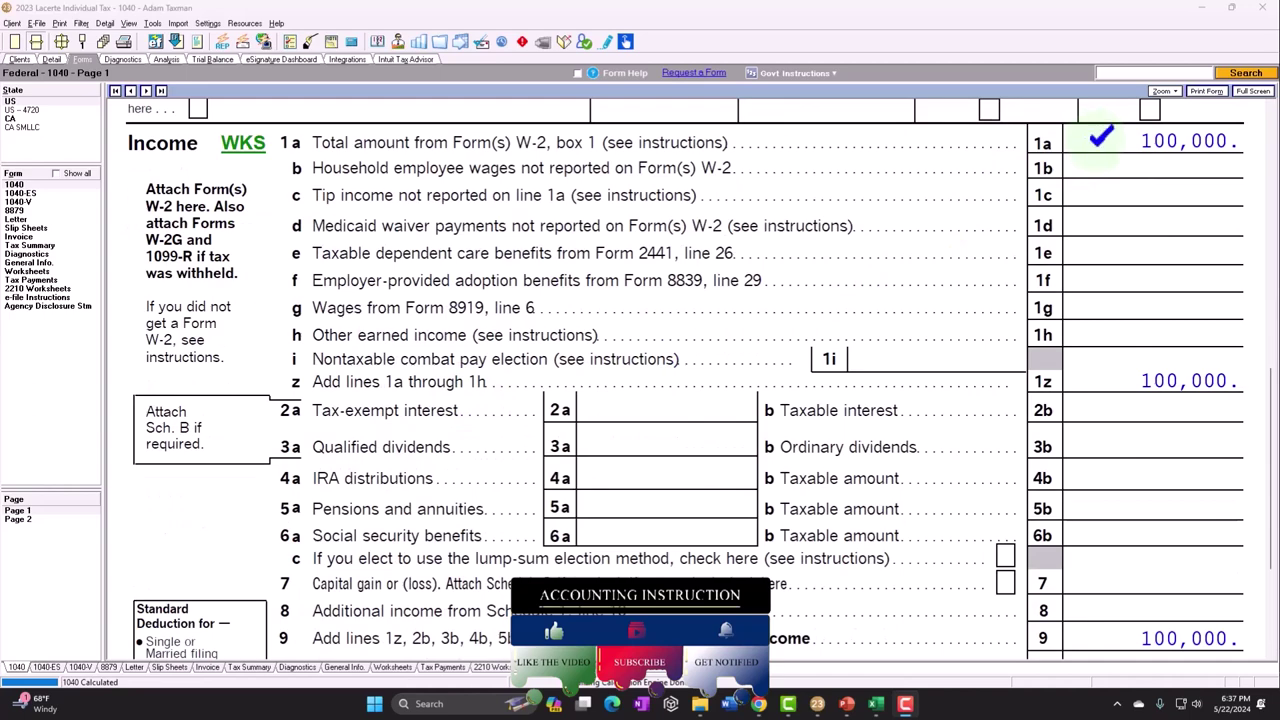
pyautogui.scroll(-3, 1105, 250)
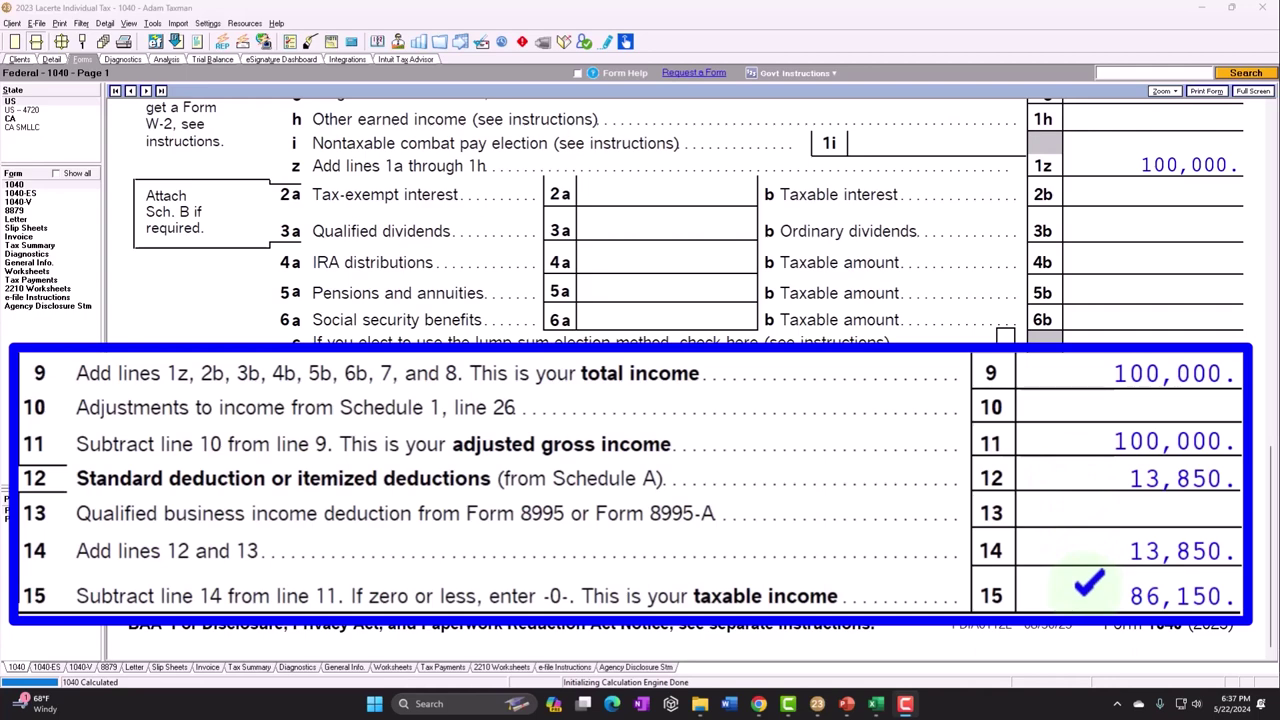
# Step: Switch to the Excel tax formula worksheet and check the income, standard deduction, taxable income and tax before credits rows
pyautogui.click(876, 704)
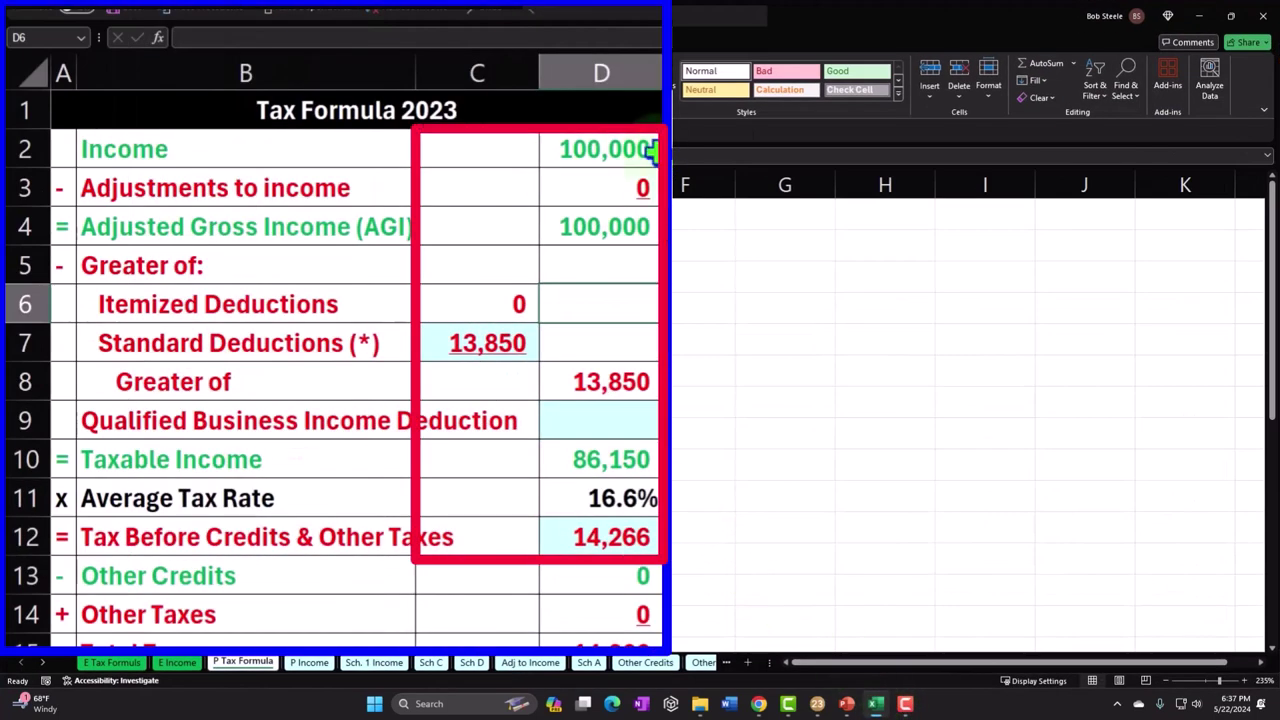
pyautogui.click(505, 246)
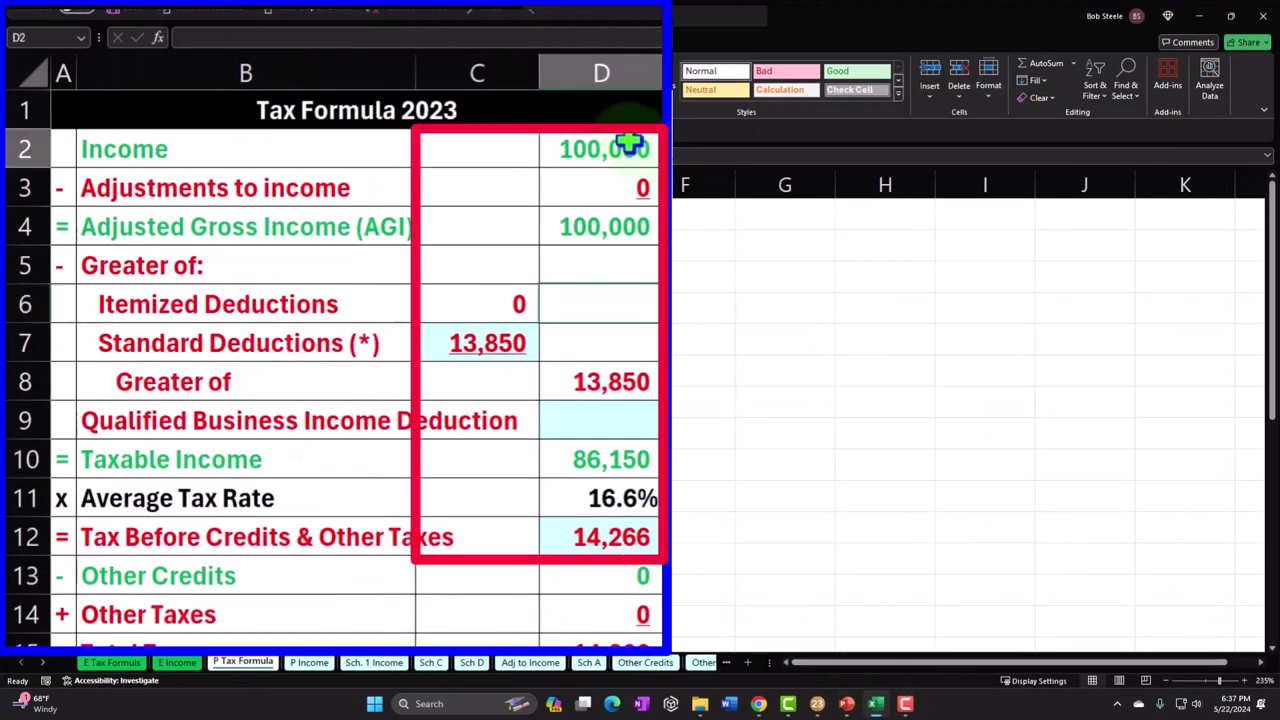
pyautogui.click(480, 341)
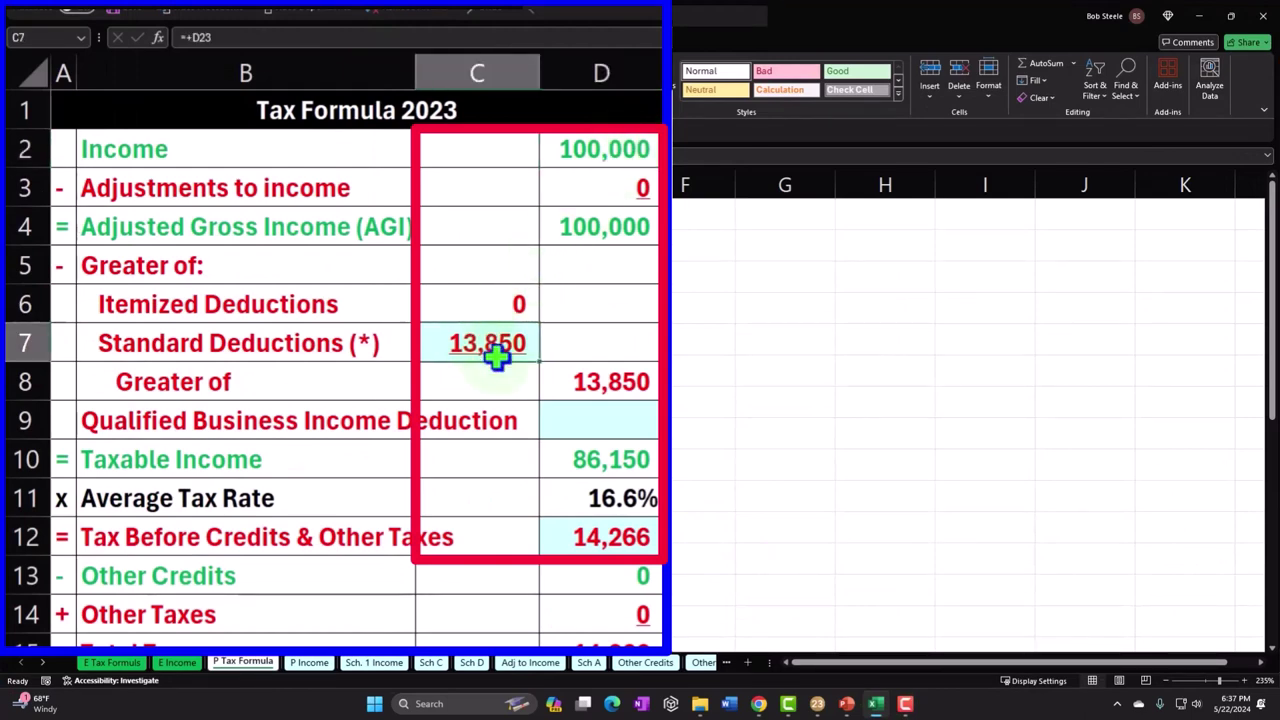
pyautogui.click(626, 453)
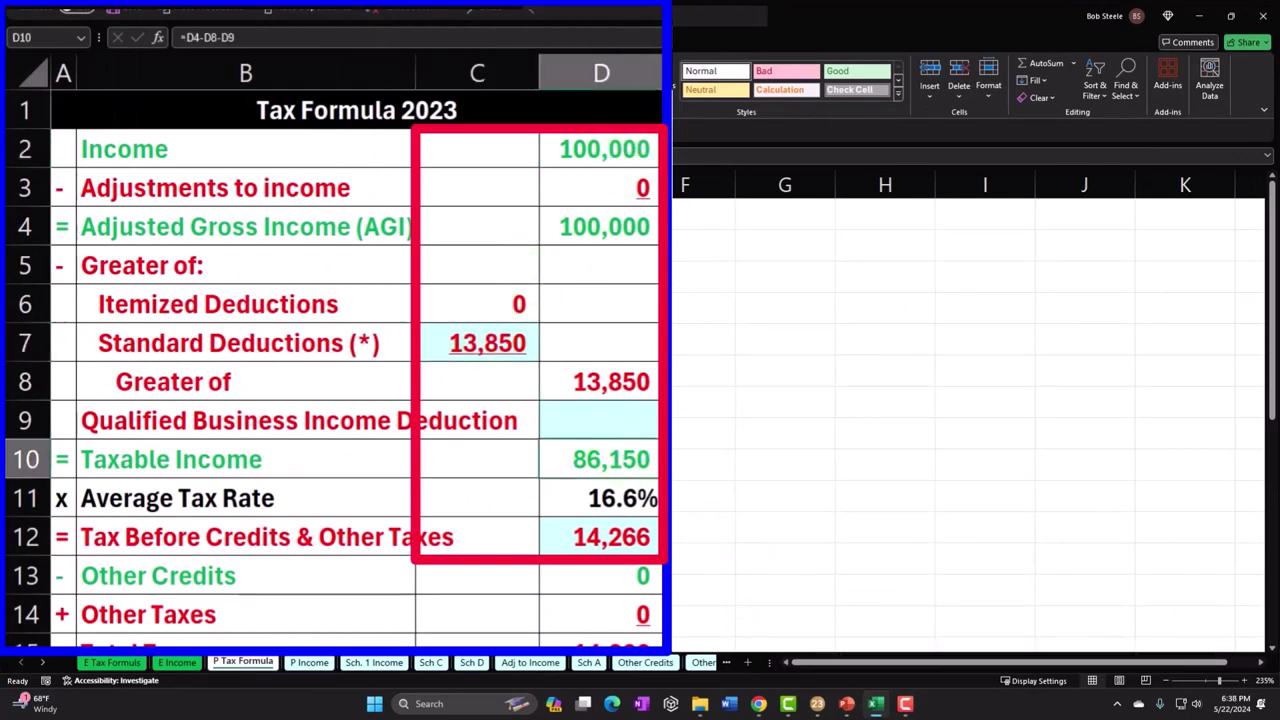
pyautogui.click(700, 537)
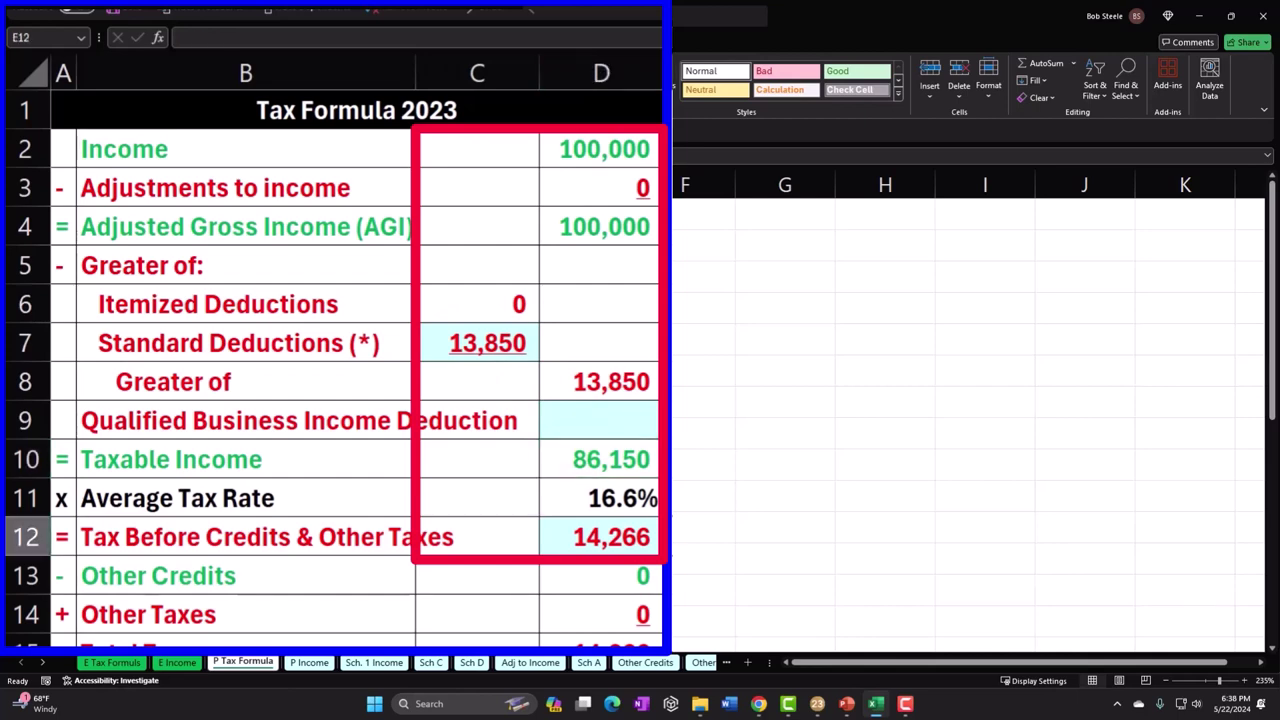
# Step: Return to Lacerte, check the tax on Form 1040 page 2, and review page 1 from W-2 wages to taxable income
pyautogui.click(817, 703)
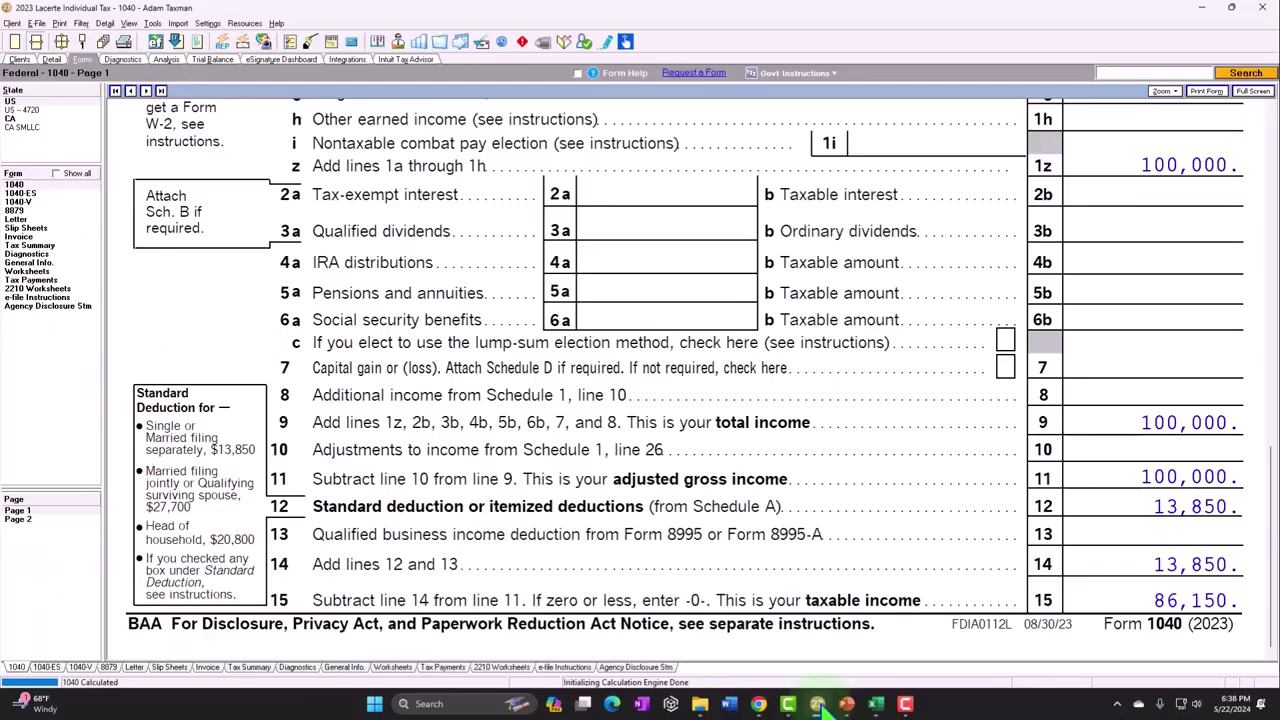
pyautogui.click(18, 519)
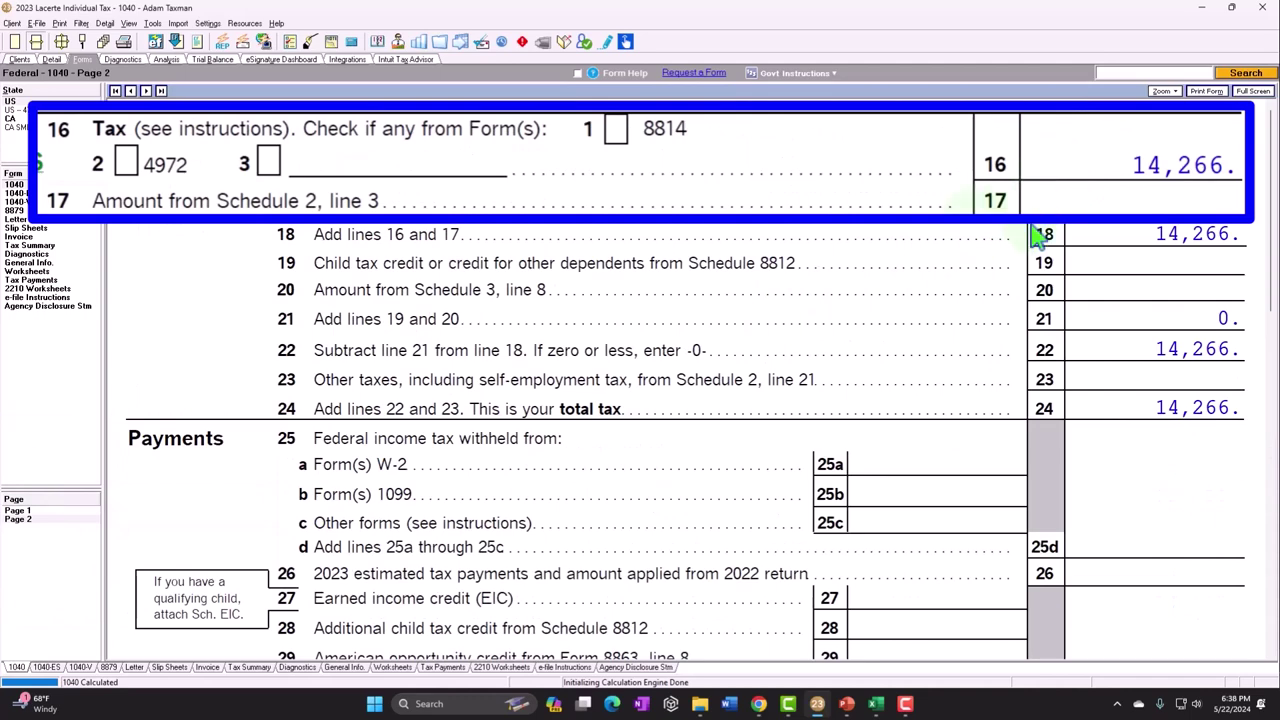
pyautogui.click(17, 510)
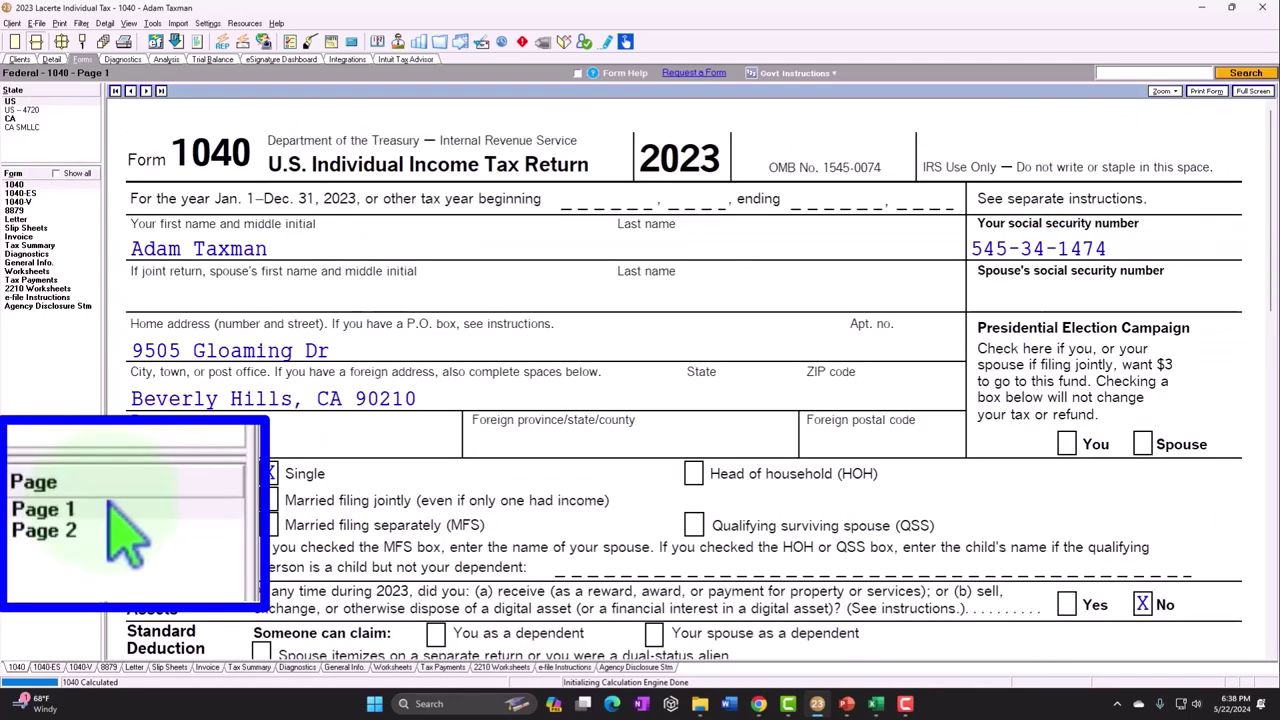
pyautogui.scroll(-10, 648, 370)
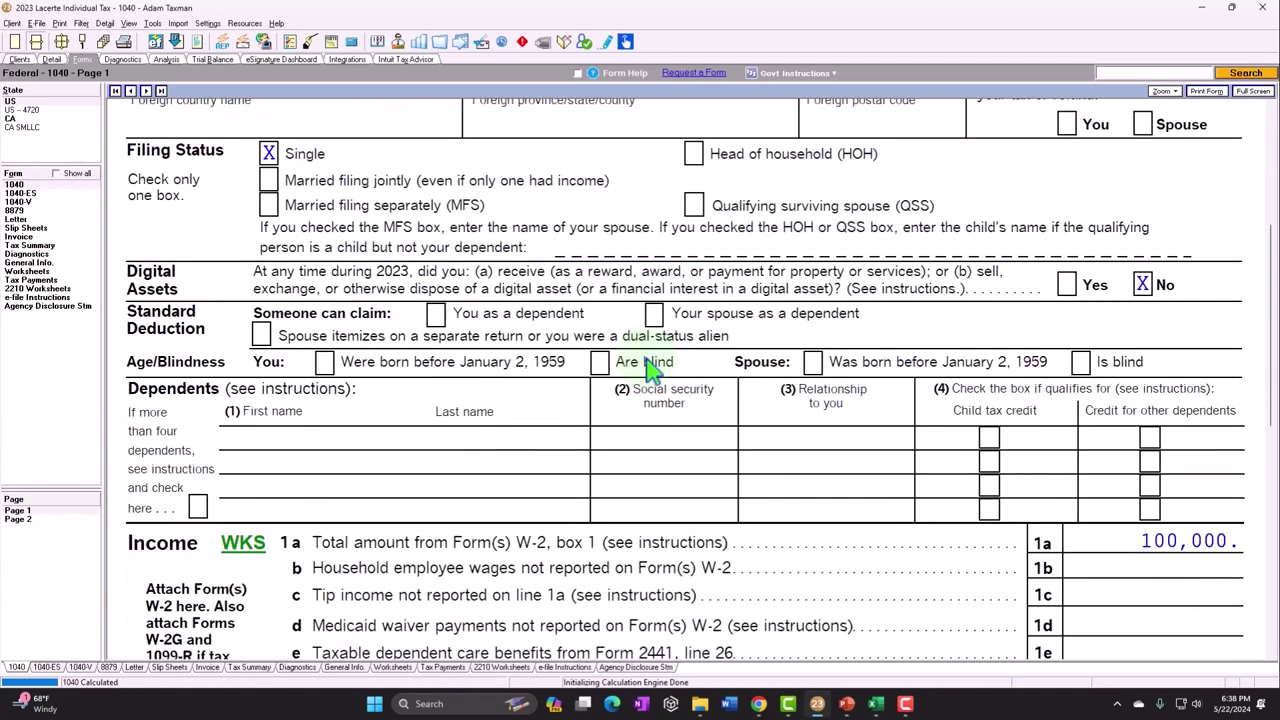
pyautogui.scroll(-4, 648, 370)
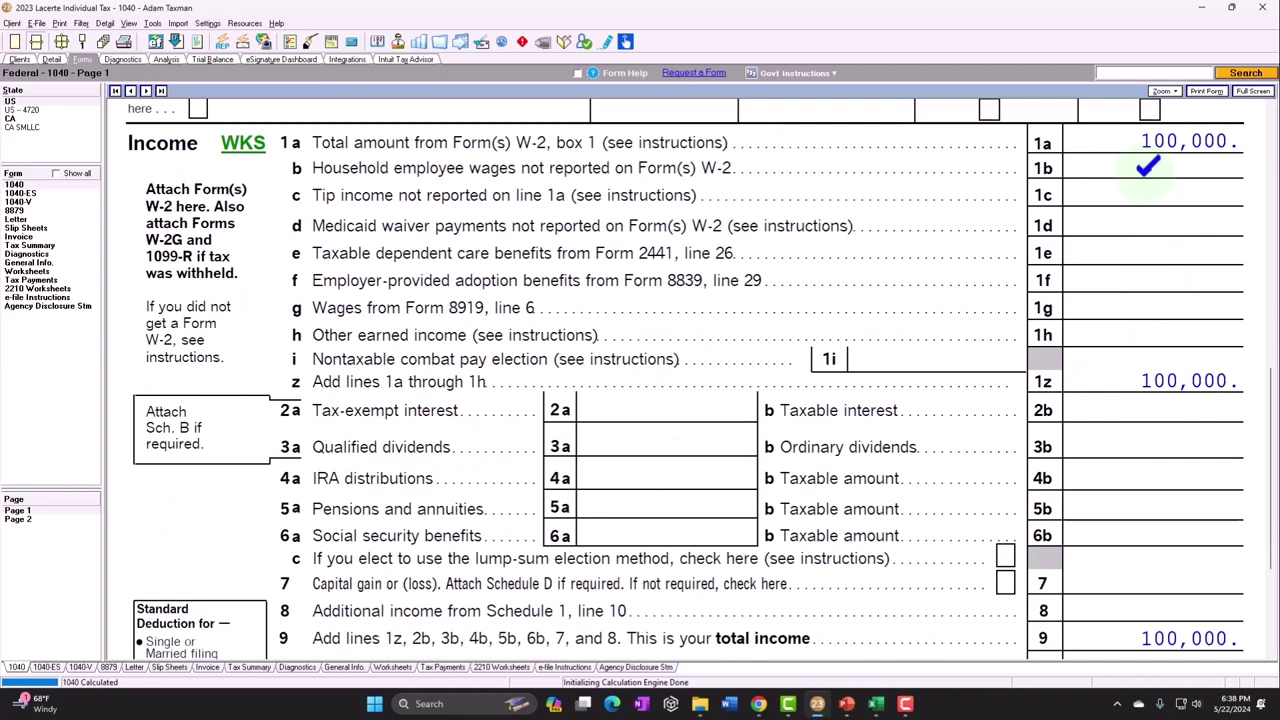
pyautogui.scroll(-5, 1147, 168)
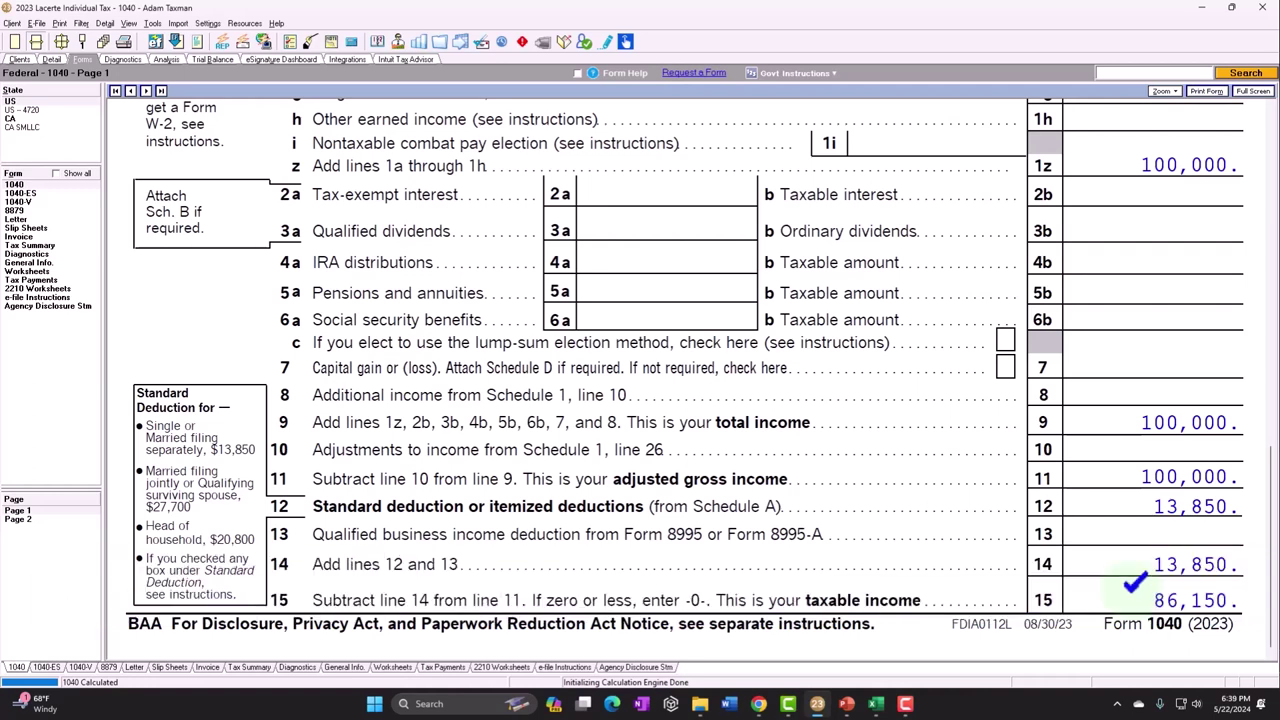
# Step: Switch to the Excel tax formula worksheet and inspect the taxable income formula and the tax before credits in D12
pyautogui.click(876, 706)
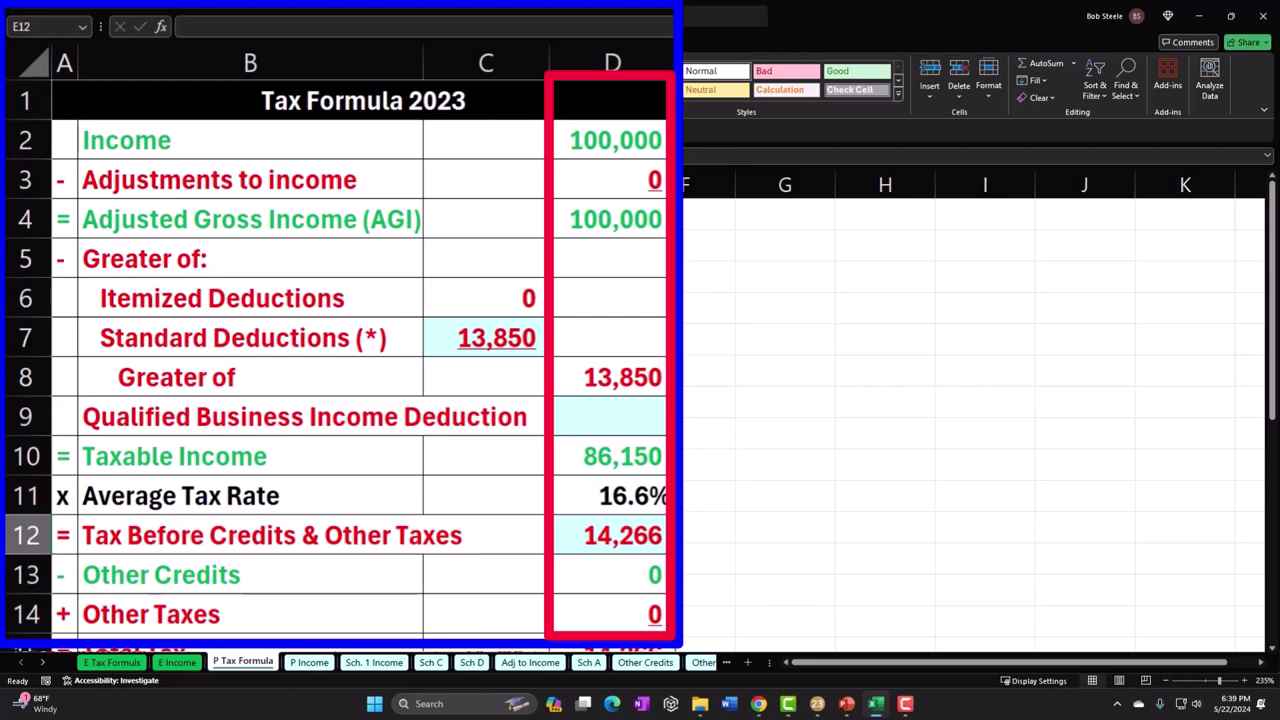
pyautogui.click(651, 449)
pyautogui.scroll(-1, 651, 449)
pyautogui.scroll(-1, 340, 350)
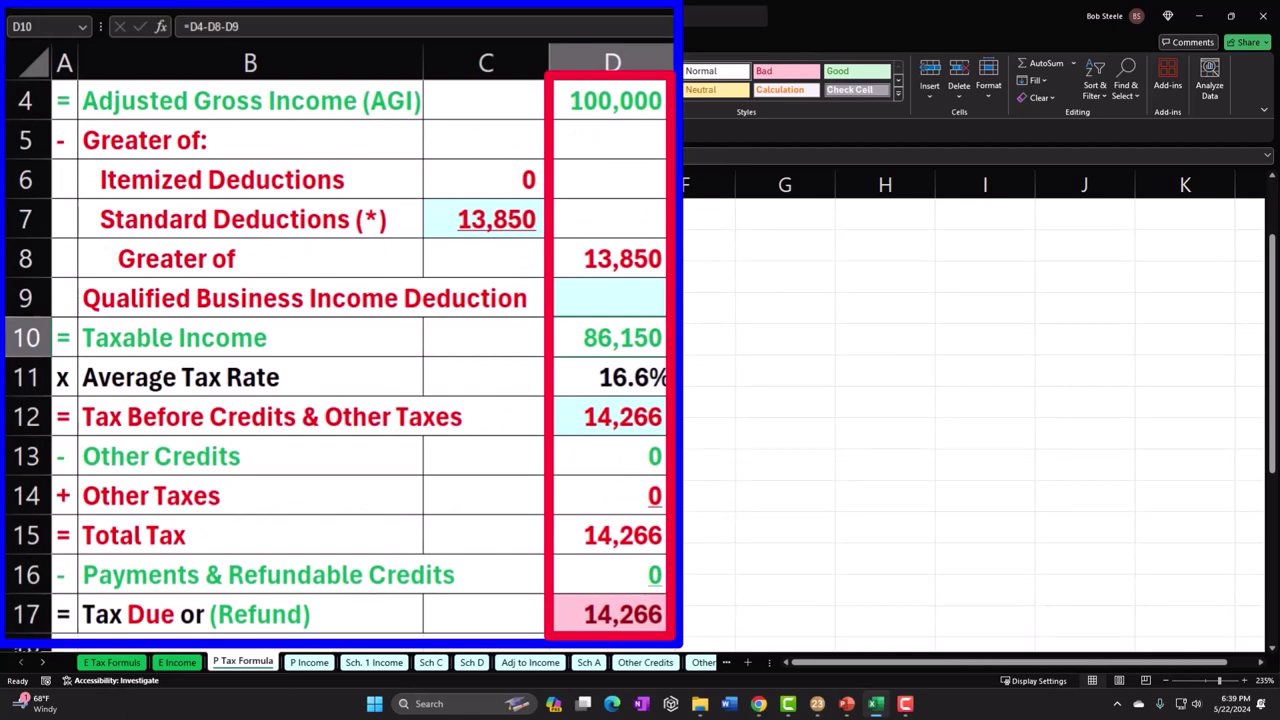
pyautogui.click(658, 416)
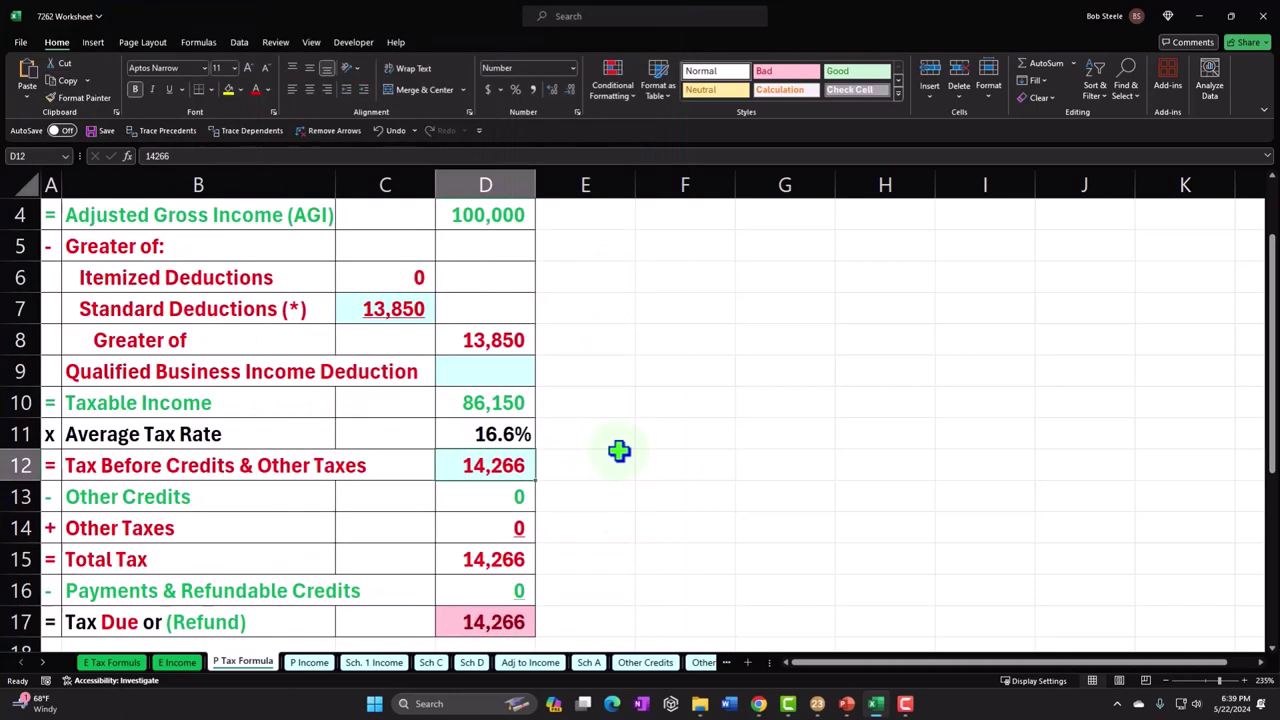
# Step: Go back to Form 1040 page 2 in Lacerte and examine the tax bracket worksheet behind line 16, closing it when done
pyautogui.click(878, 706)
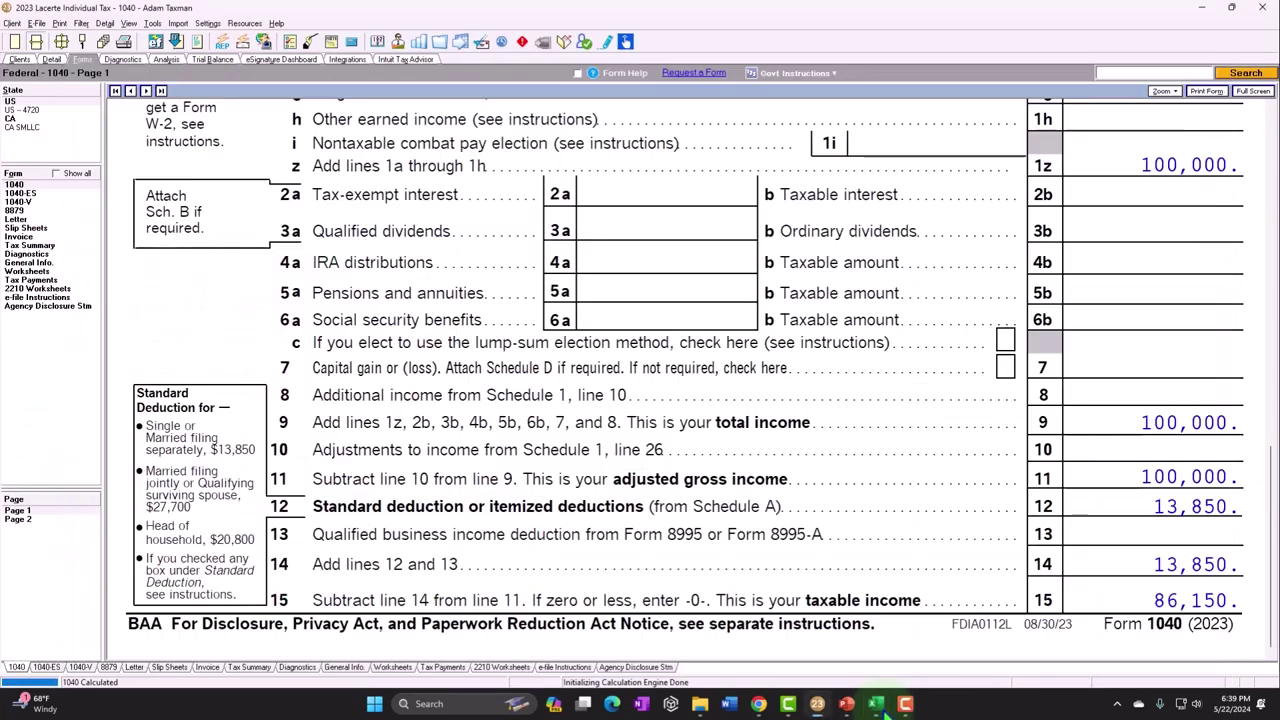
pyautogui.click(22, 519)
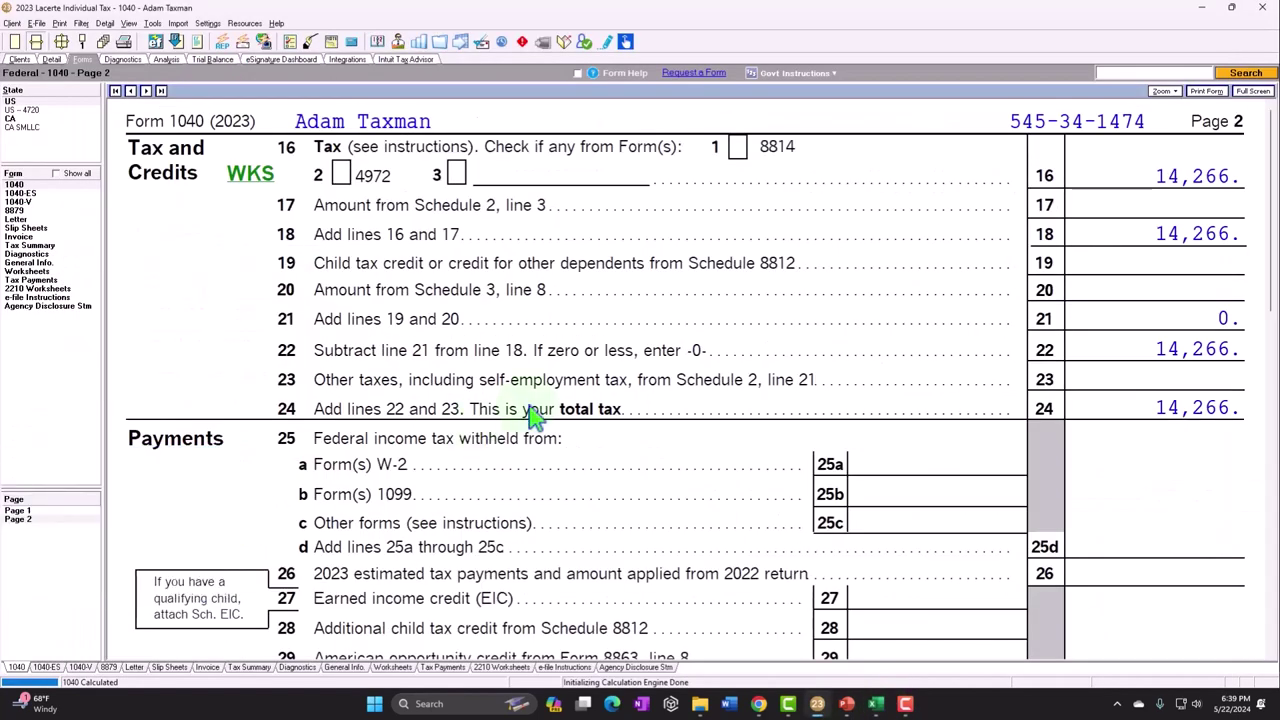
pyautogui.click(265, 188)
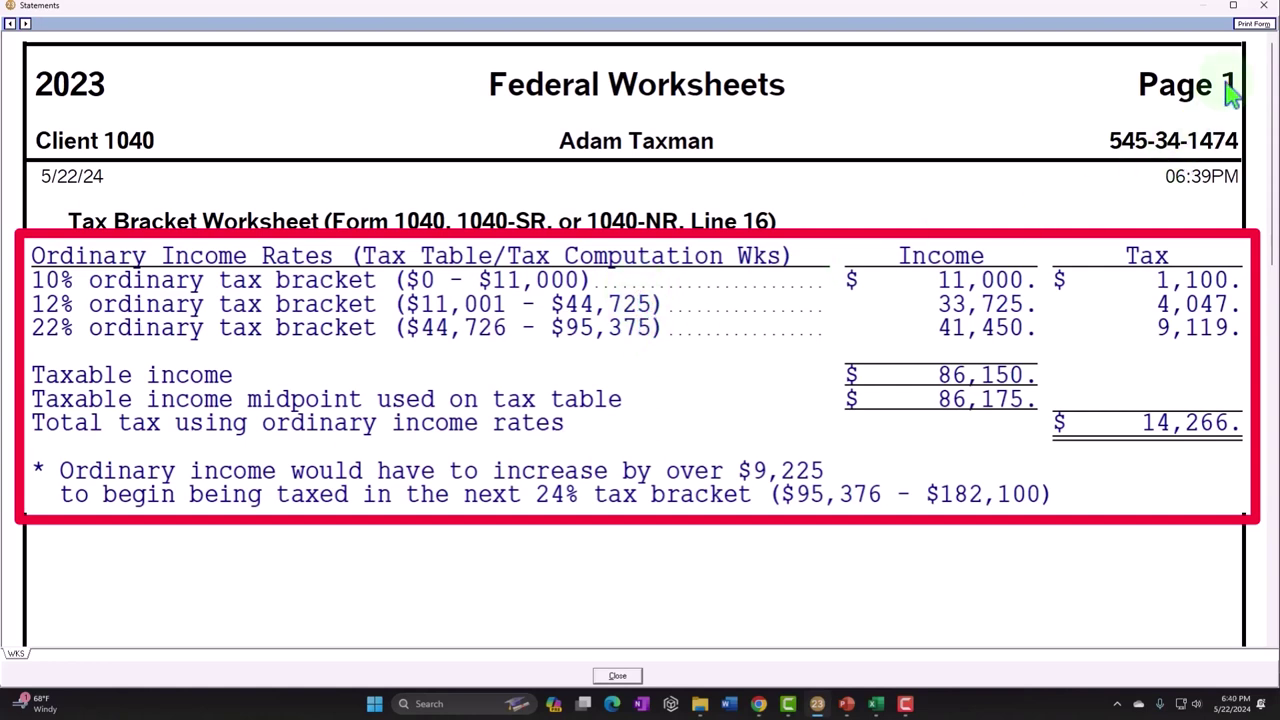
pyautogui.click(1262, 14)
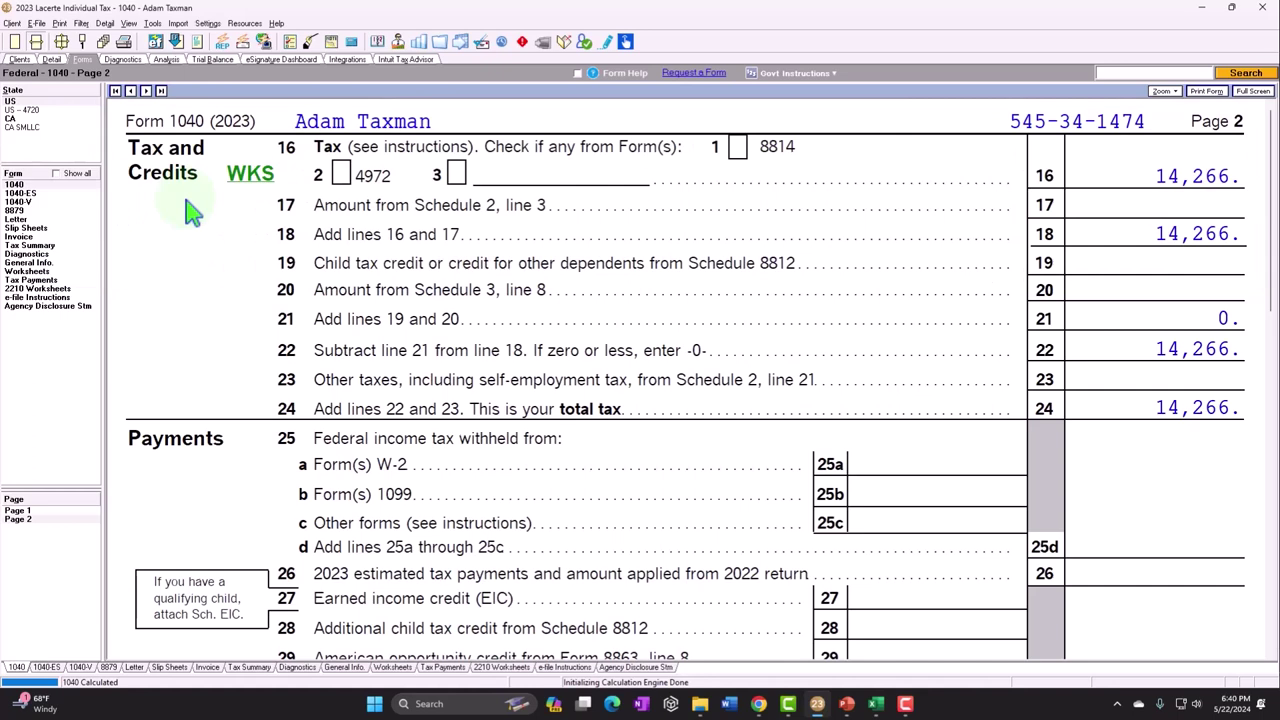
# Step: Examine the total tax and the Payments section lines for withholding, estimated payments and refundable credits on page 2
pyautogui.scroll(-3, 190, 210)
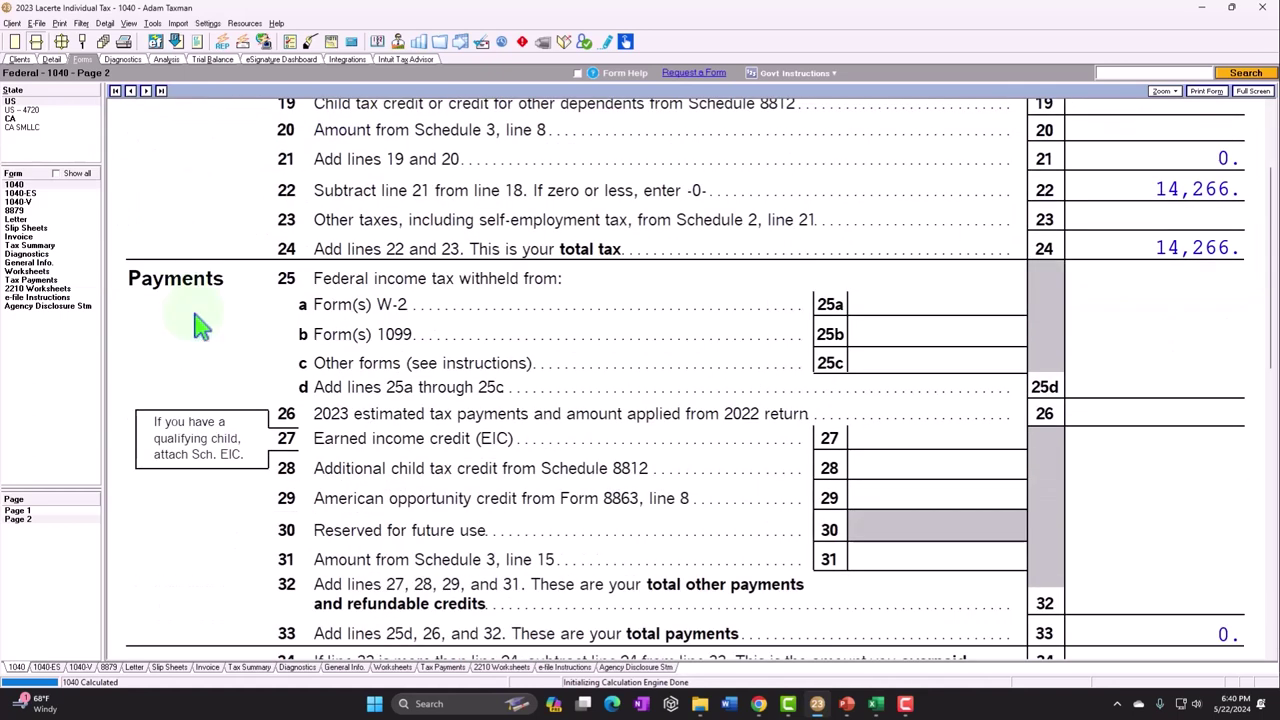
pyautogui.scroll(-2, 200, 325)
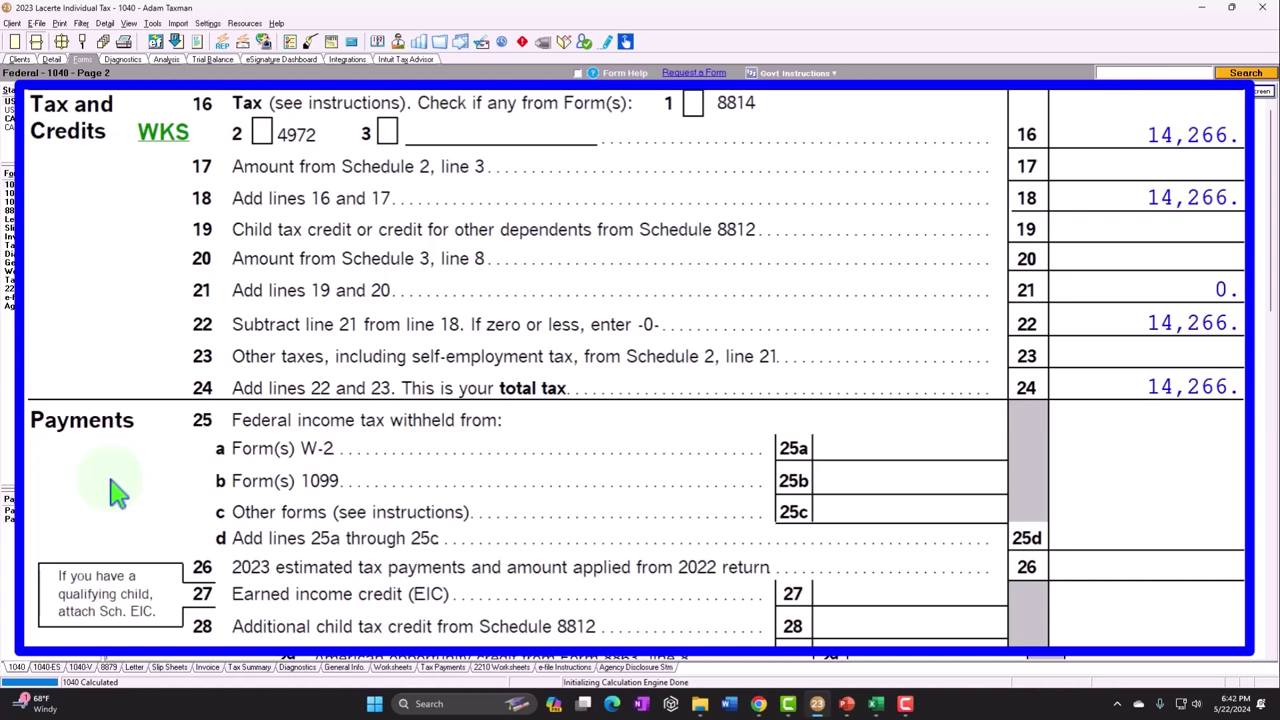
pyautogui.press('Escape')
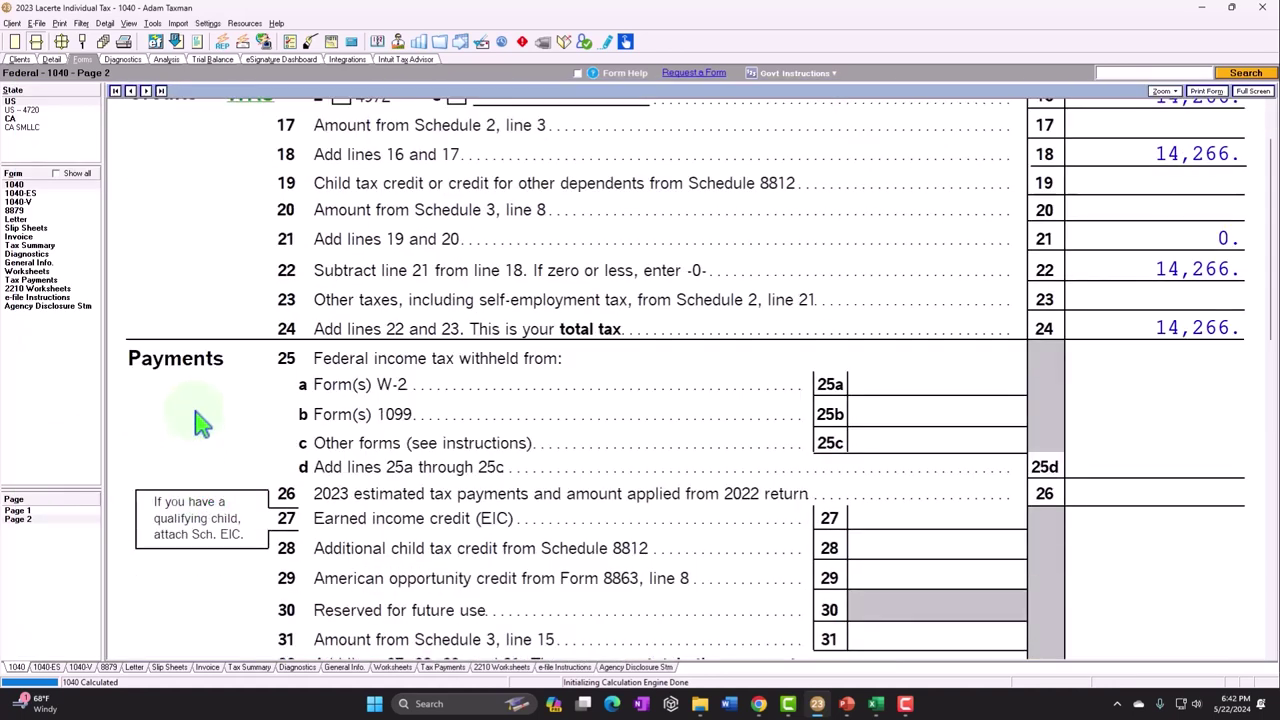
pyautogui.scroll(-2, 199, 422)
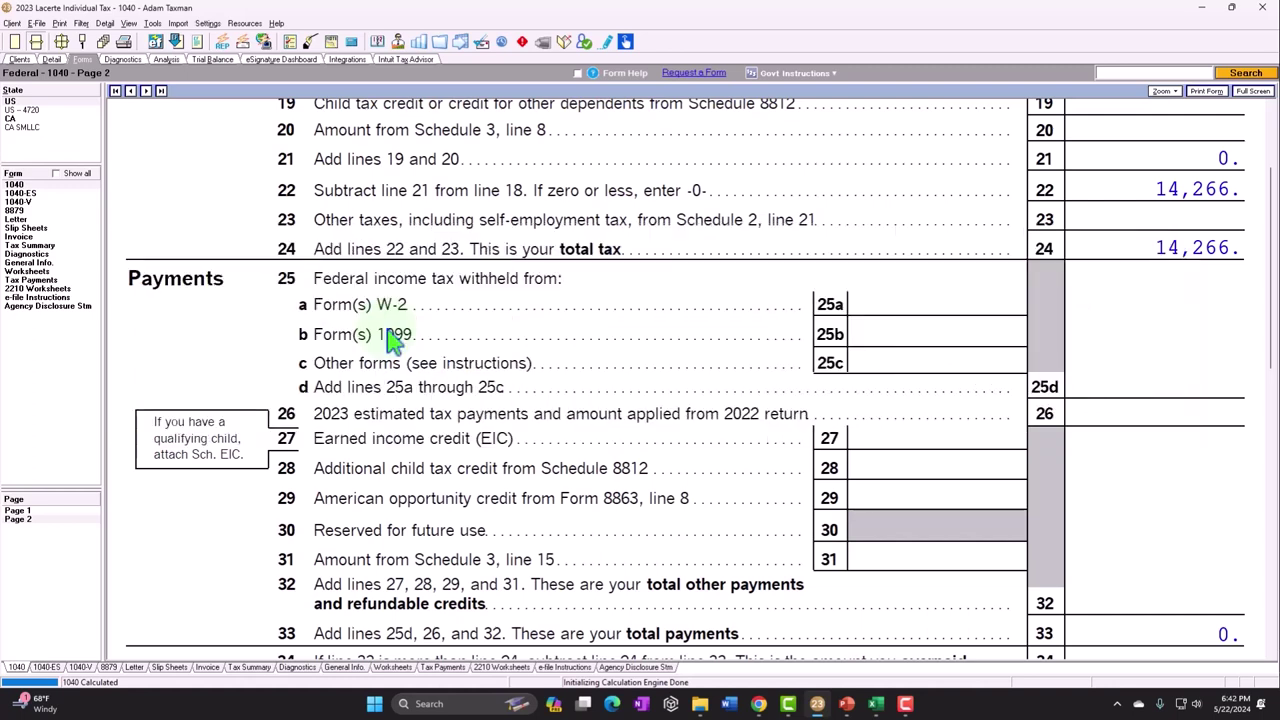
pyautogui.scroll(3, 395, 340)
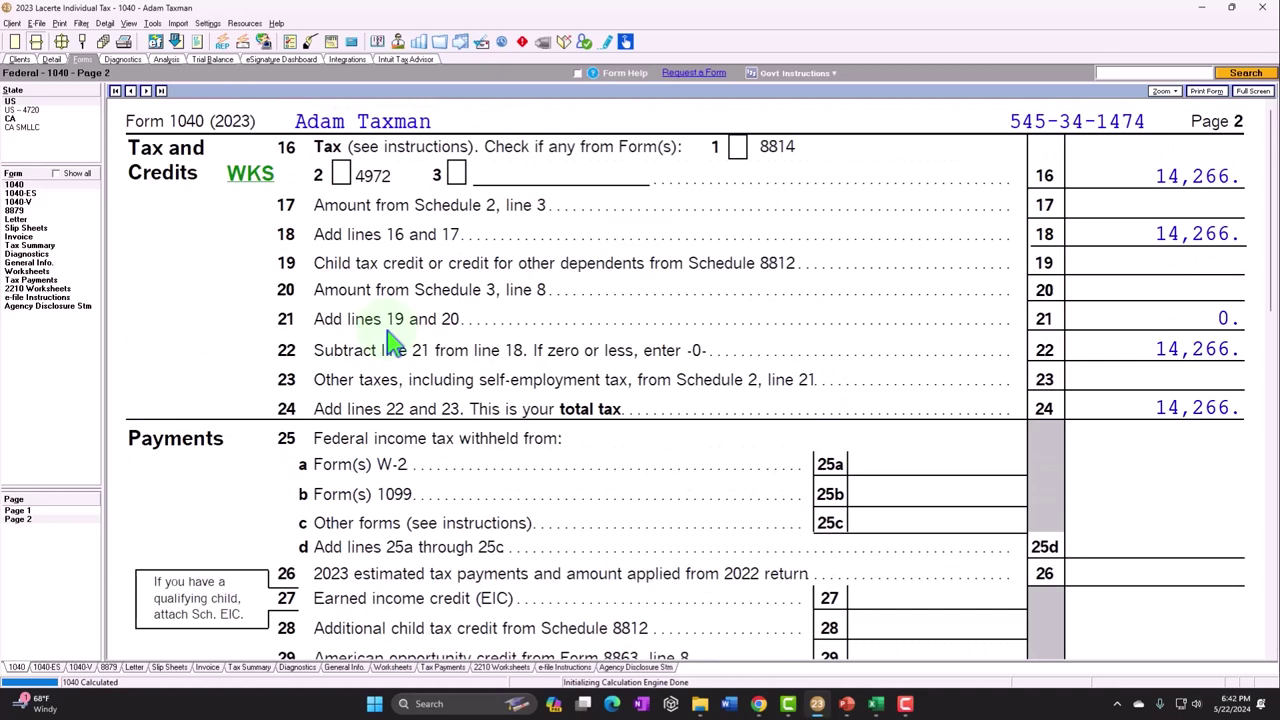
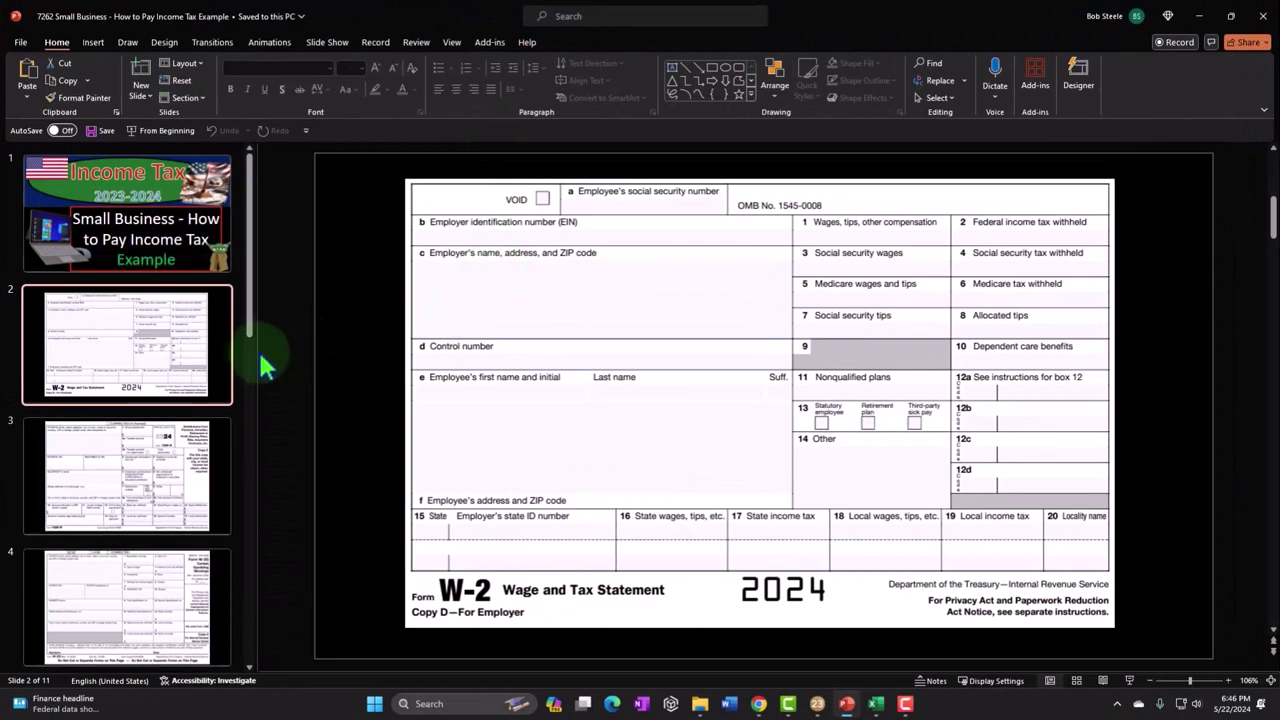
# Step: Narrow the slide thumbnail pane in the PowerPoint presentation and switch back to Form 1040 in Lacerte
pyautogui.moveTo(251, 354); pyautogui.dragTo(167, 352)
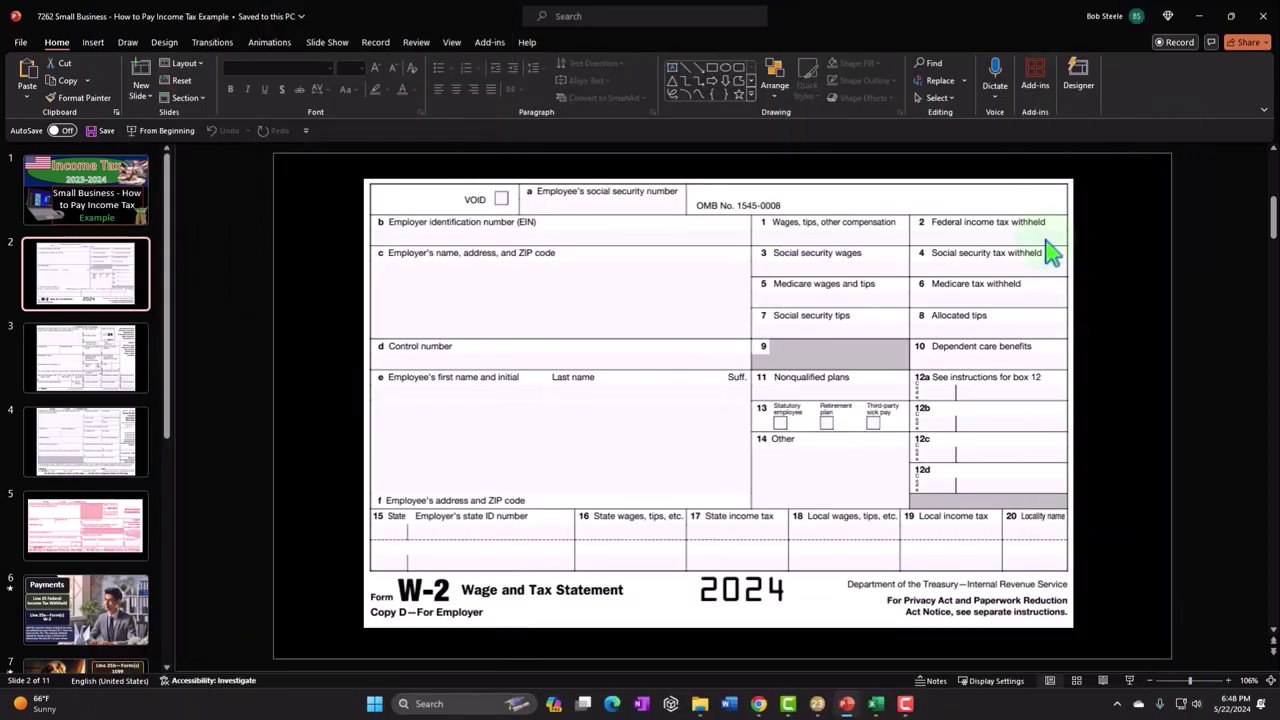
pyautogui.doubleClick(480, 23)
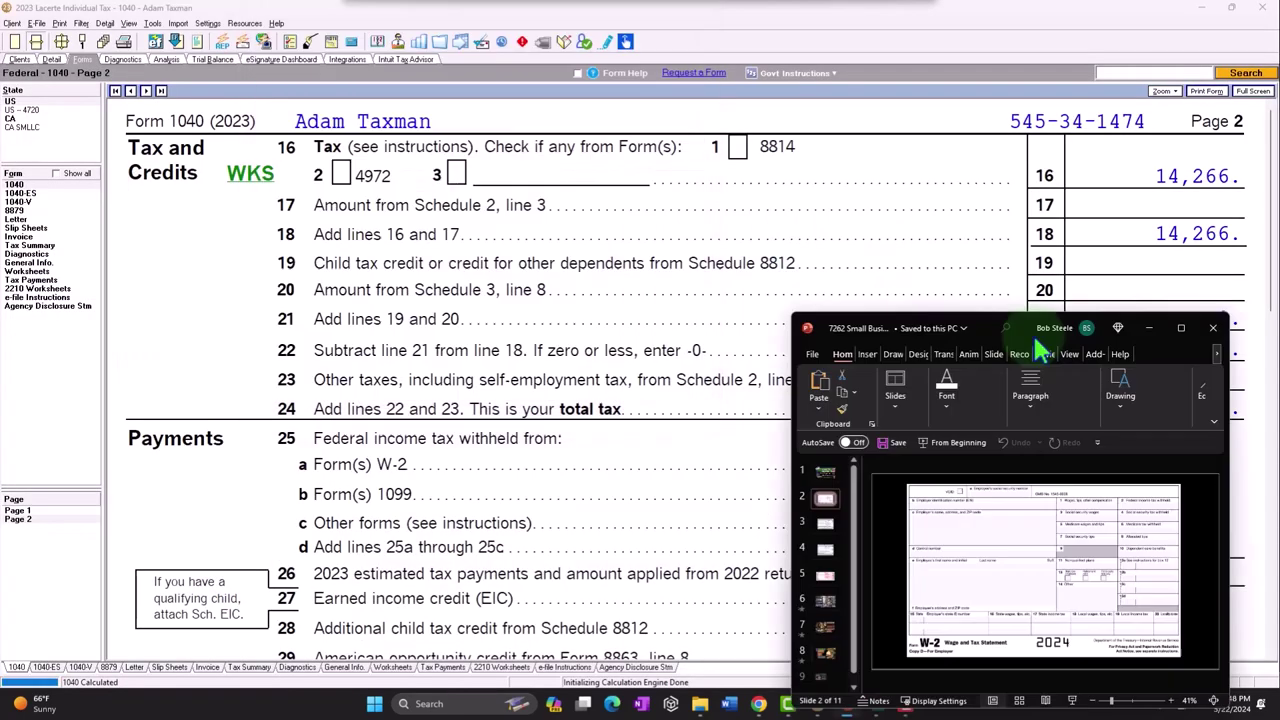
pyautogui.hotkey('alt', 'Tab')
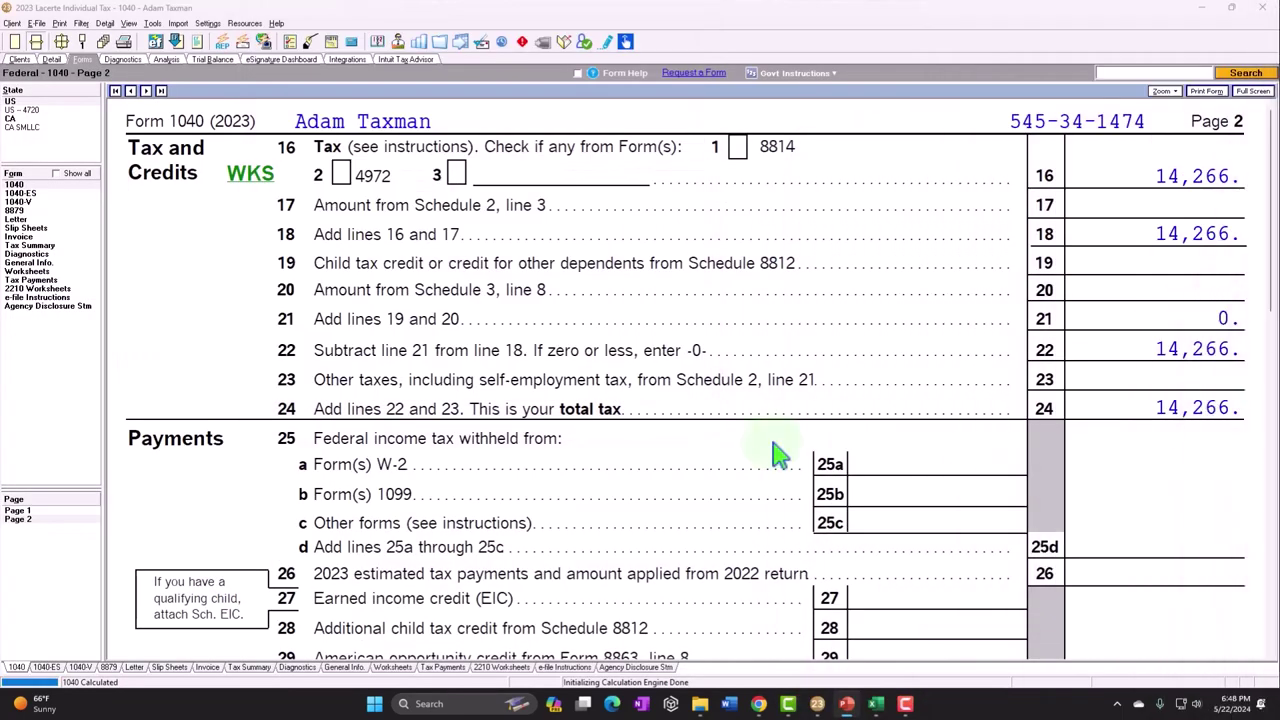
# Step: Compare the Form 1040 federal withholding lines with the W-2 slide in PowerPoint, and minimize the presentation
pyautogui.scroll(-3, 480, 422)
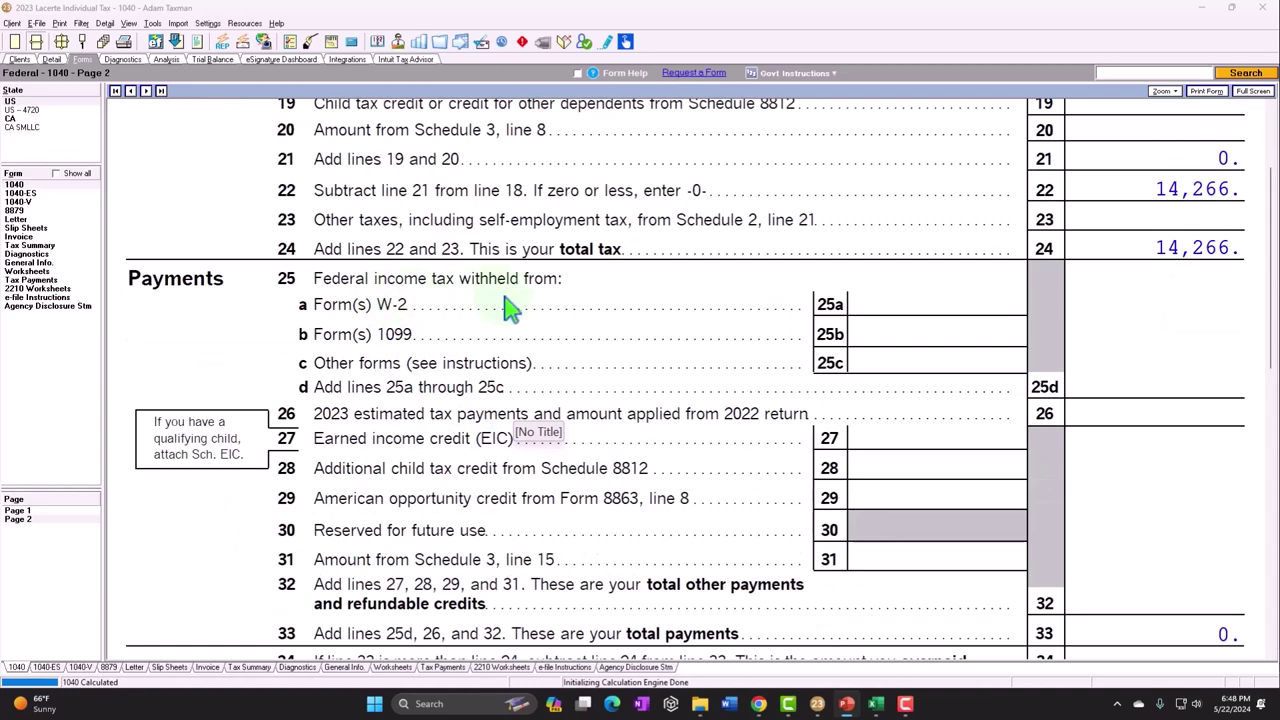
pyautogui.scroll(-2, 505, 300)
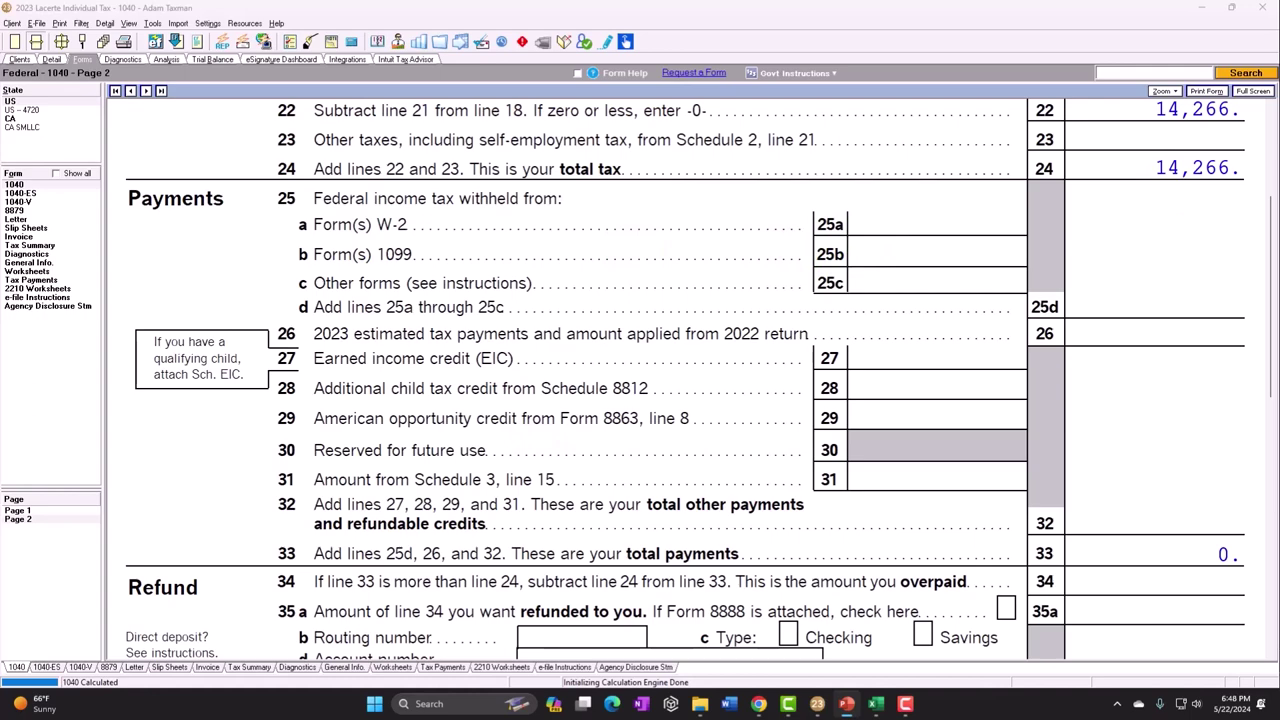
pyautogui.hotkey('alt', 'Tab')
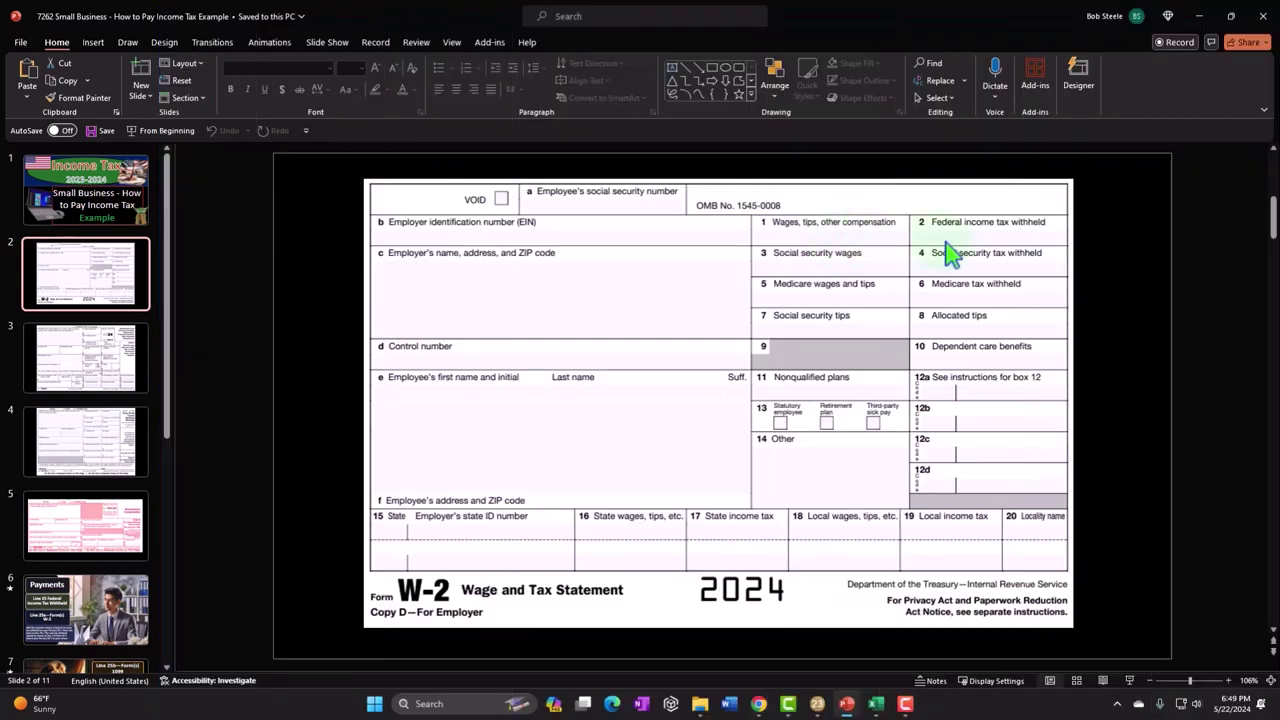
pyautogui.click(1199, 16)
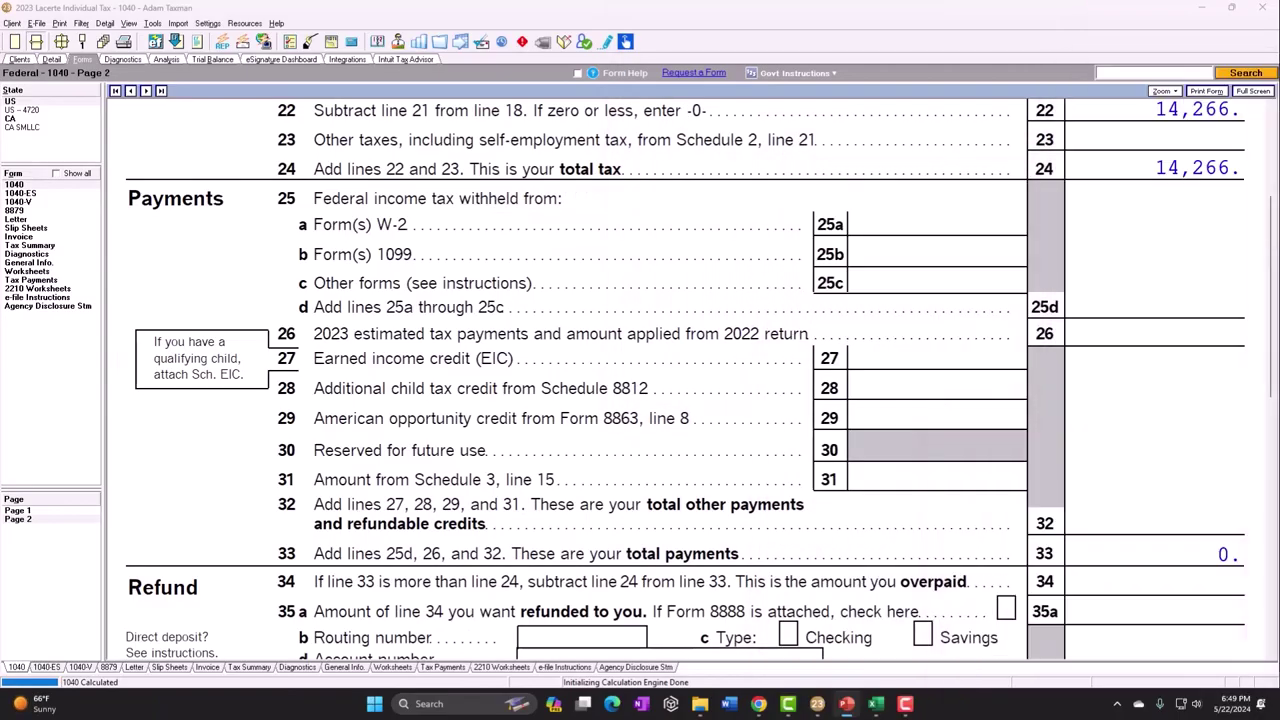
# Step: Open the Wages, Salaries, Tips input screen for W-2 1 and go to its federal withholding entry
pyautogui.click(52, 60)
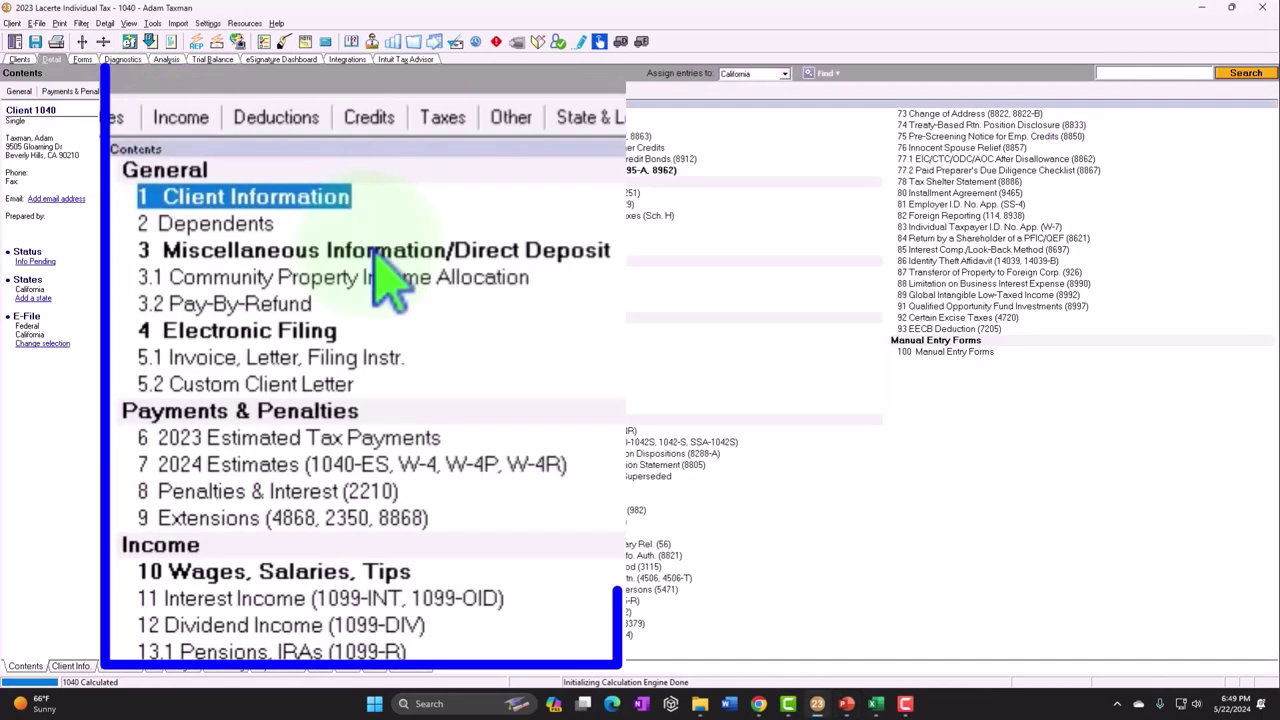
pyautogui.click(185, 120)
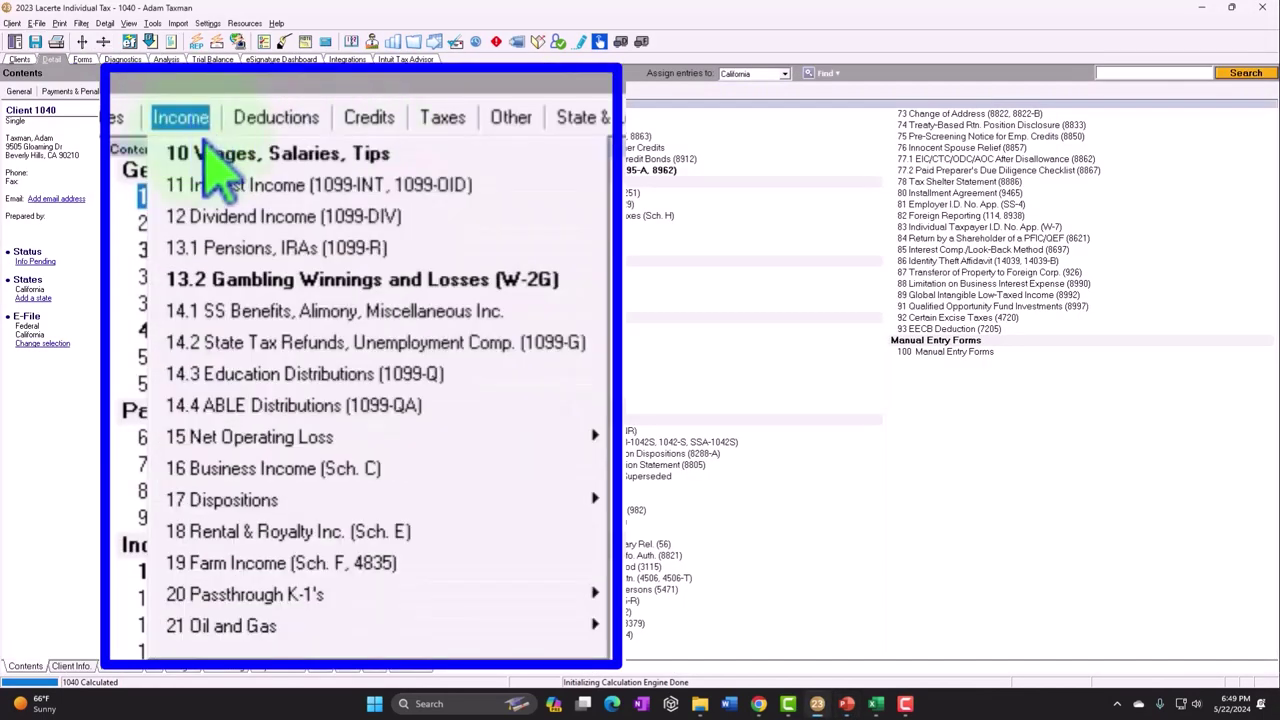
pyautogui.click(205, 153)
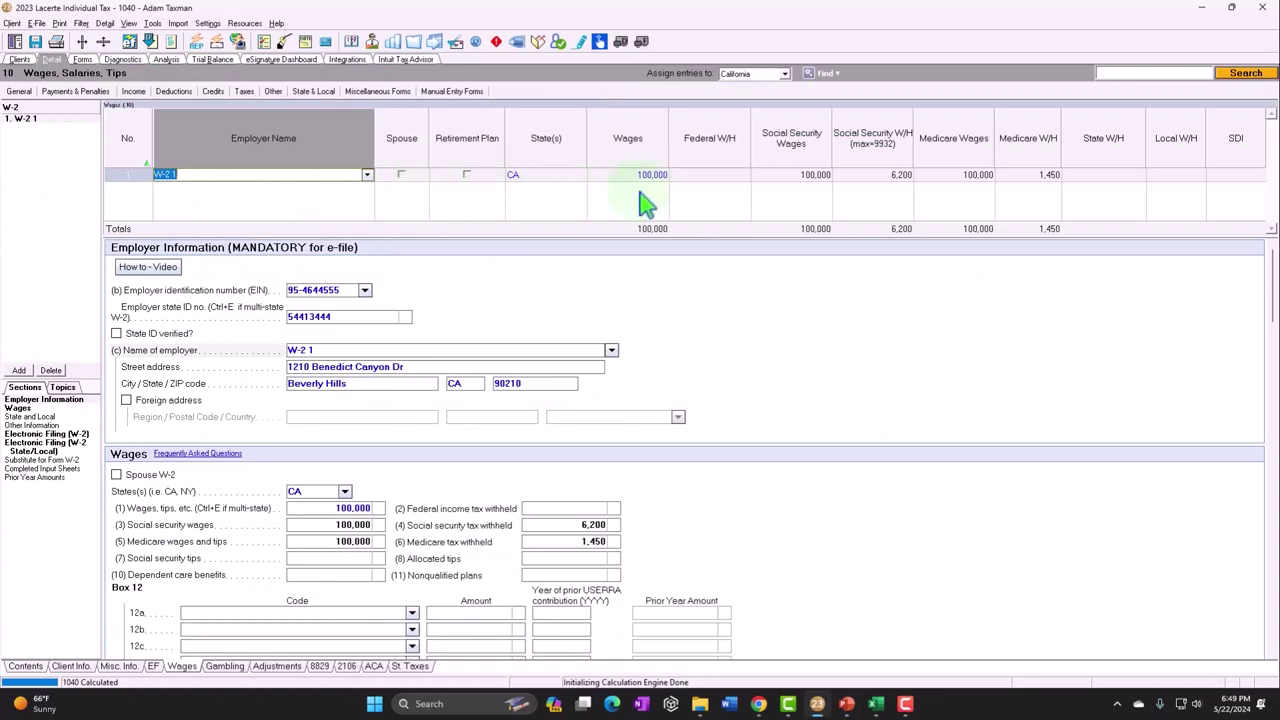
pyautogui.press('Tab')
pyautogui.press('Tab')
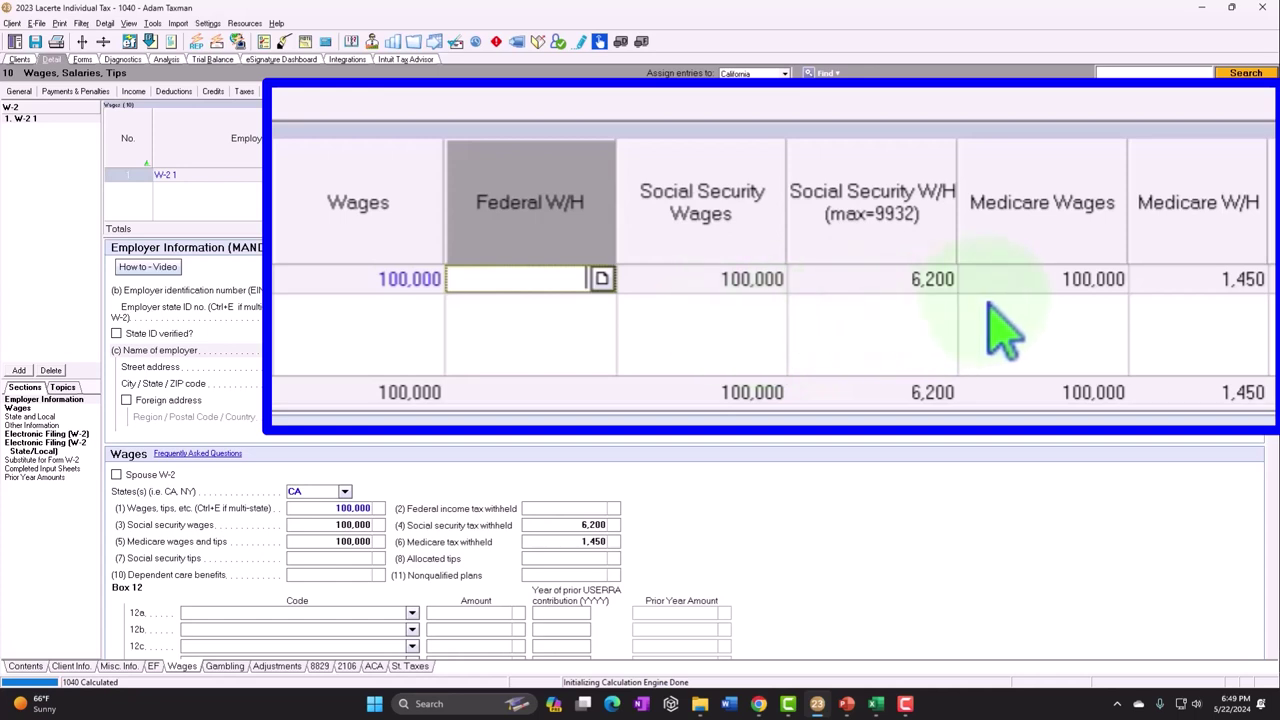
# Step: Check the Social Security and Medicare entries of W-2 1 and set its federal withholding to 20,000
pyautogui.click(755, 288)
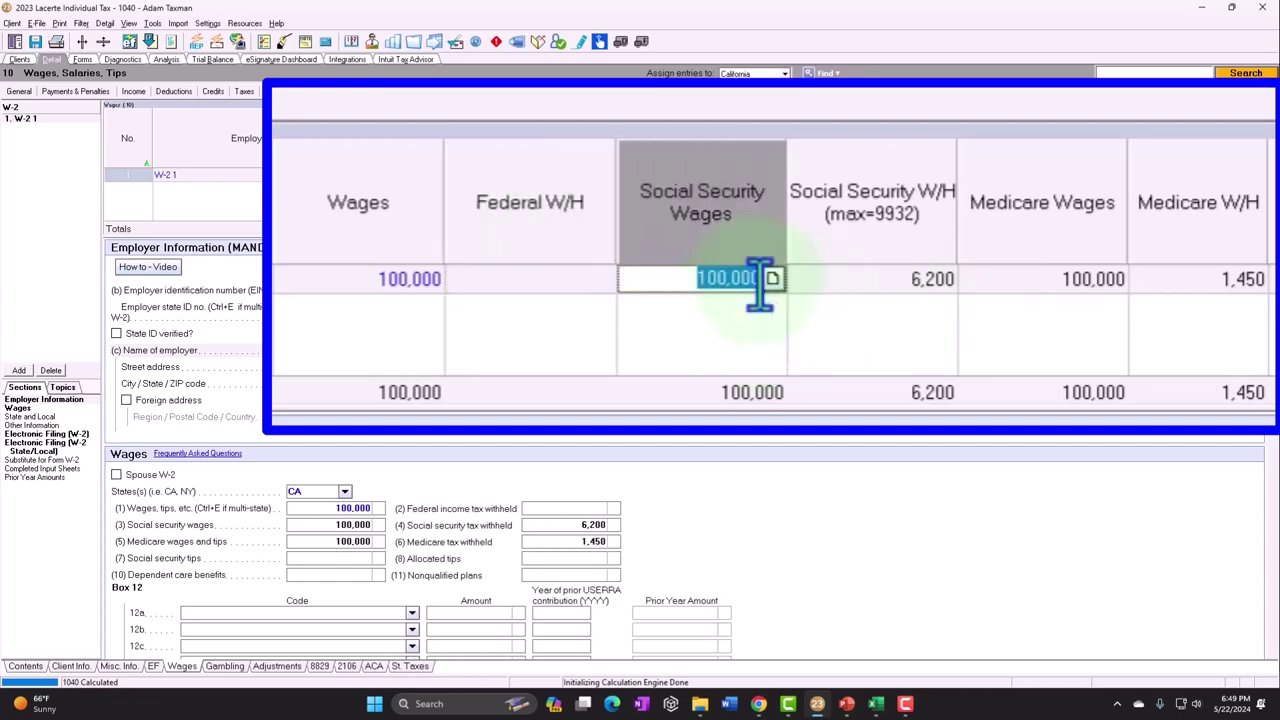
pyautogui.click(1015, 282)
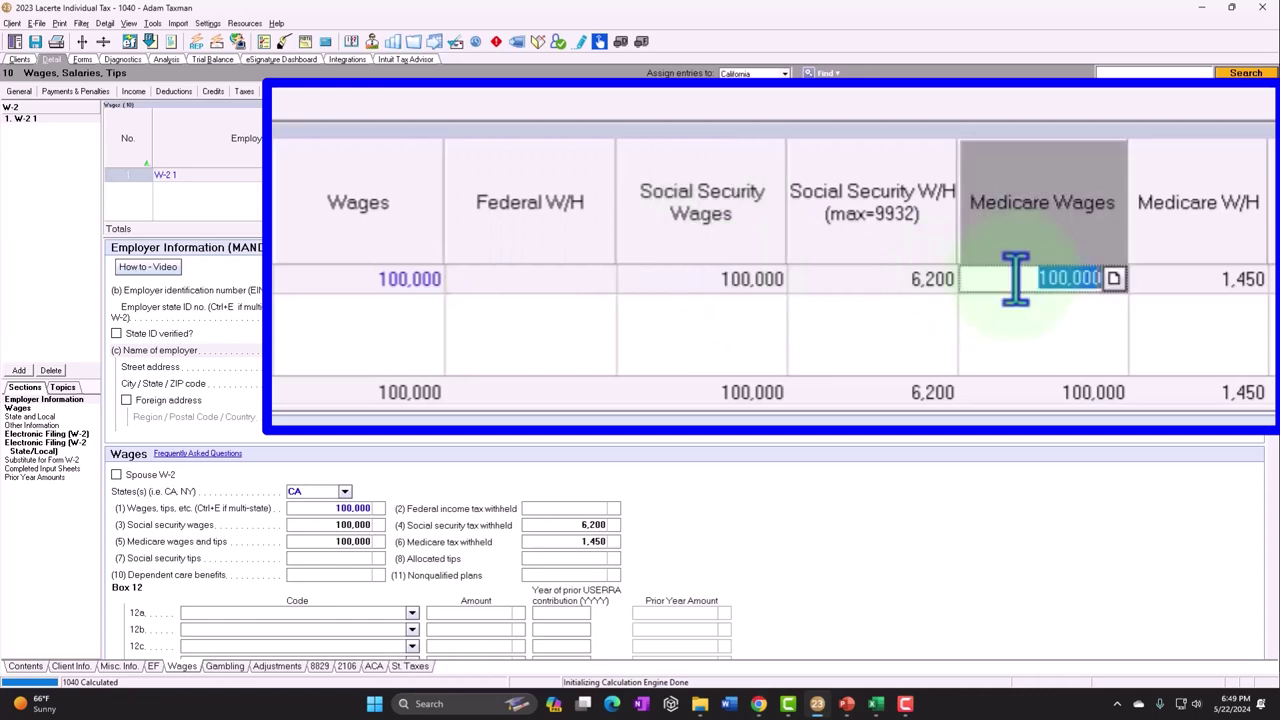
pyautogui.click(908, 285)
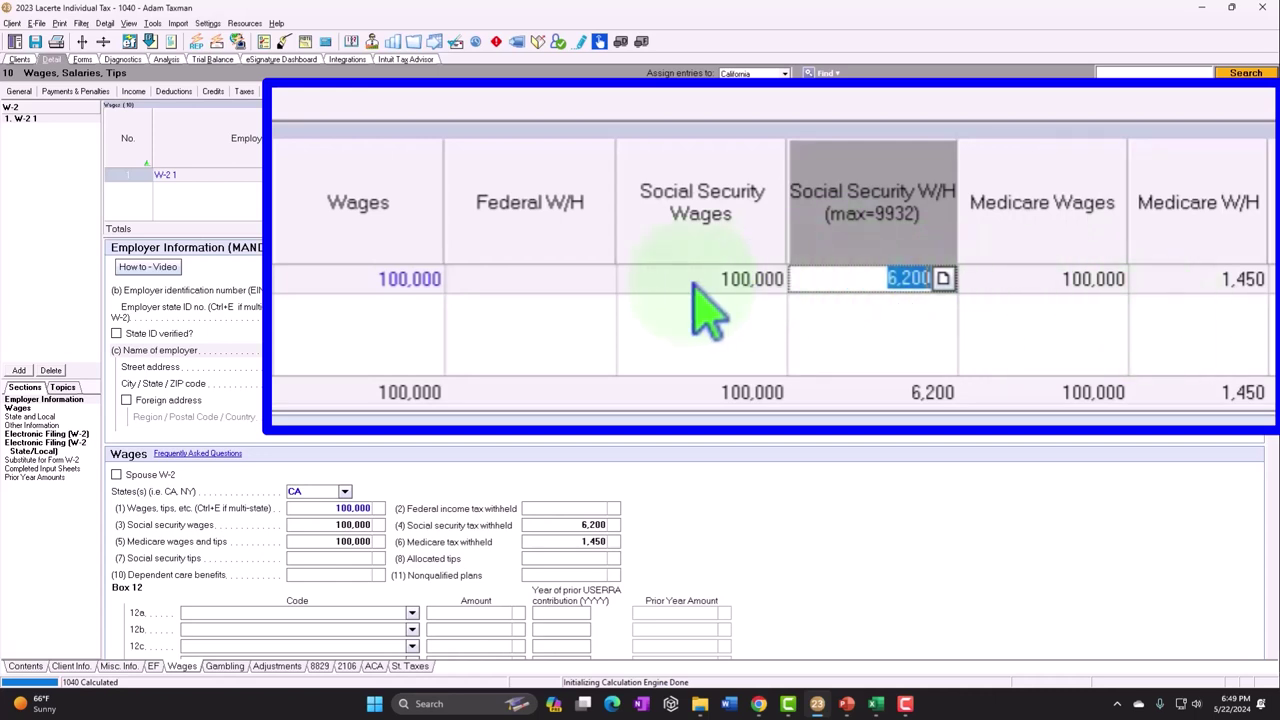
pyautogui.click(594, 285)
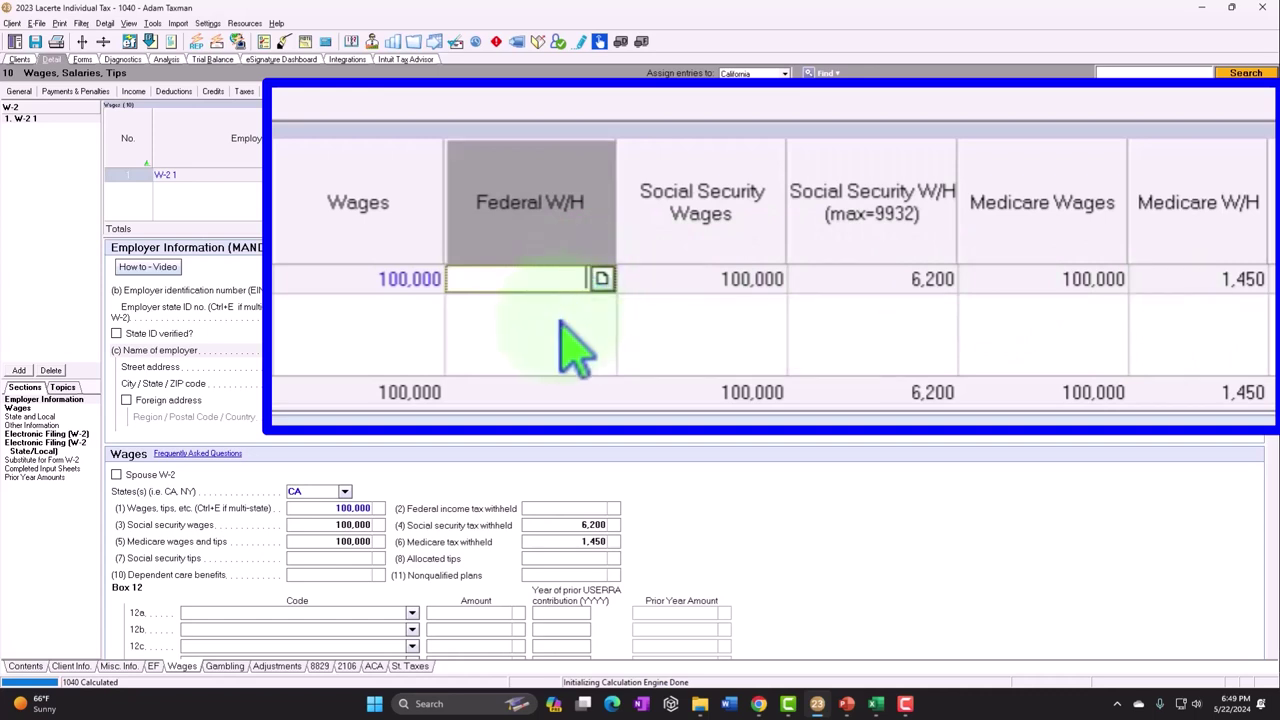
pyautogui.write('20000')
pyautogui.press('Tab')
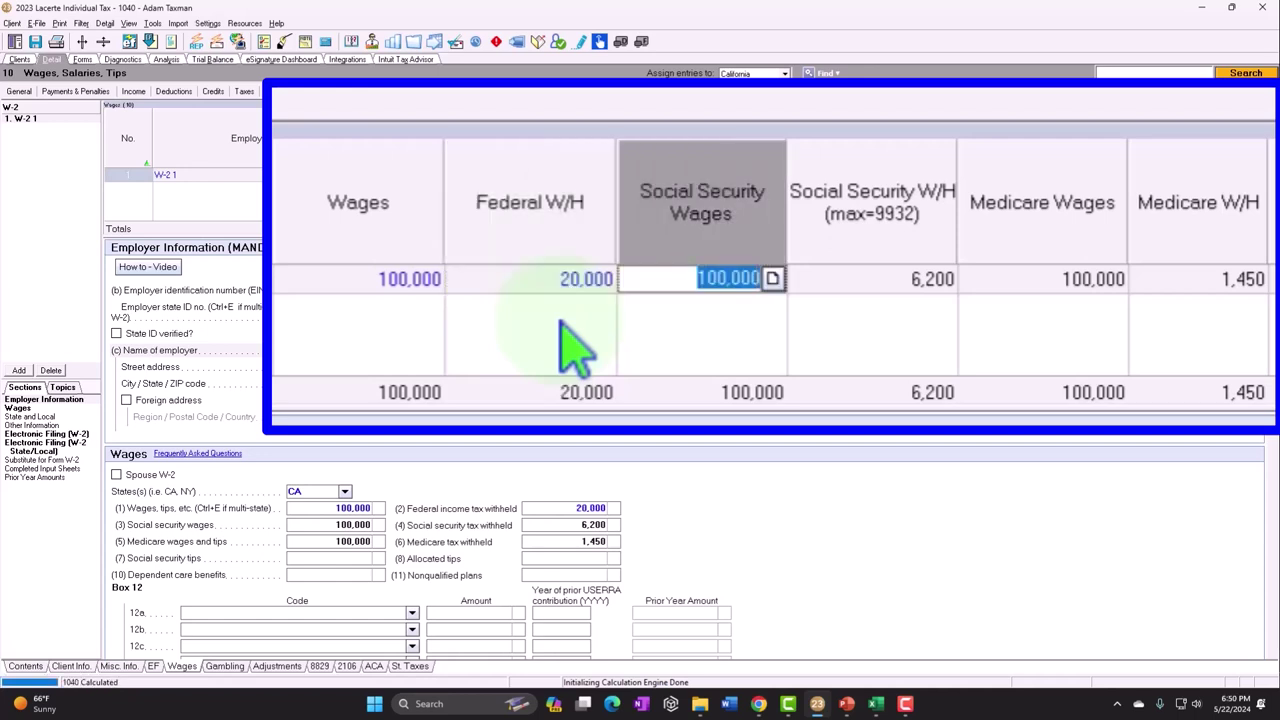
# Step: Examine the W-2 withholding, total payments and refund lines on page 2 of Form 1040
pyautogui.click(83, 60)
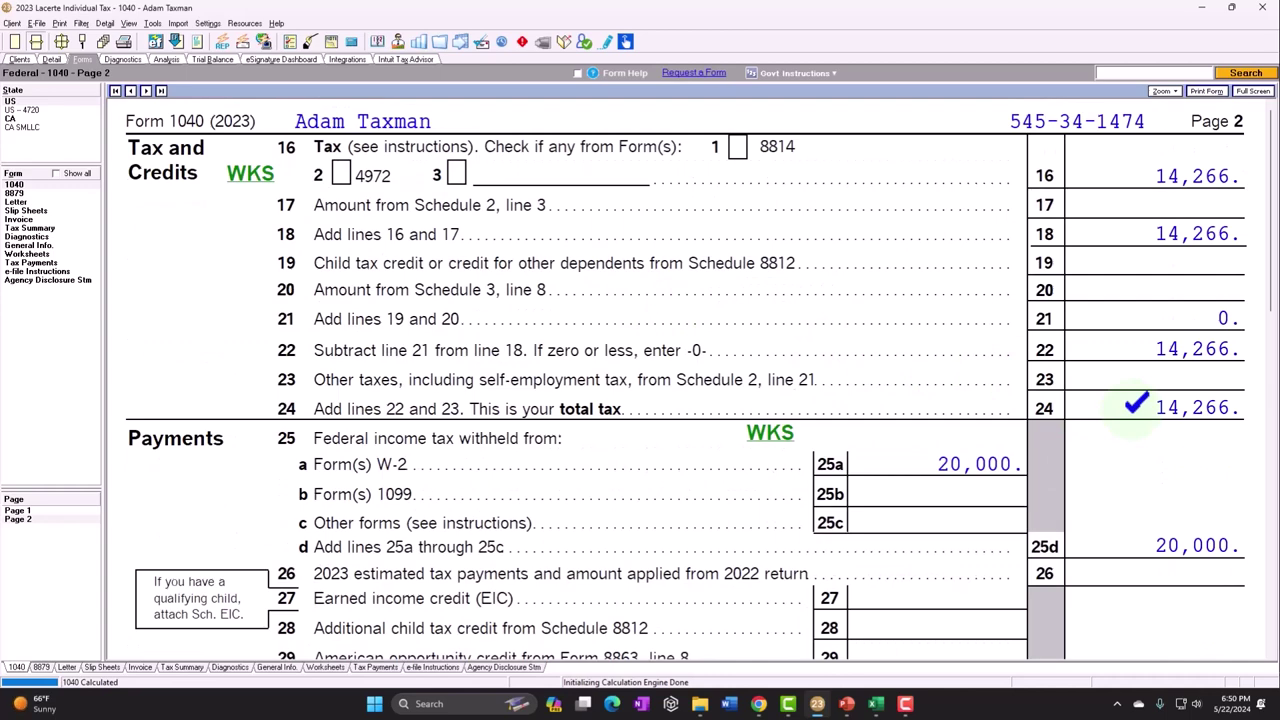
pyautogui.scroll(-3, 1135, 403)
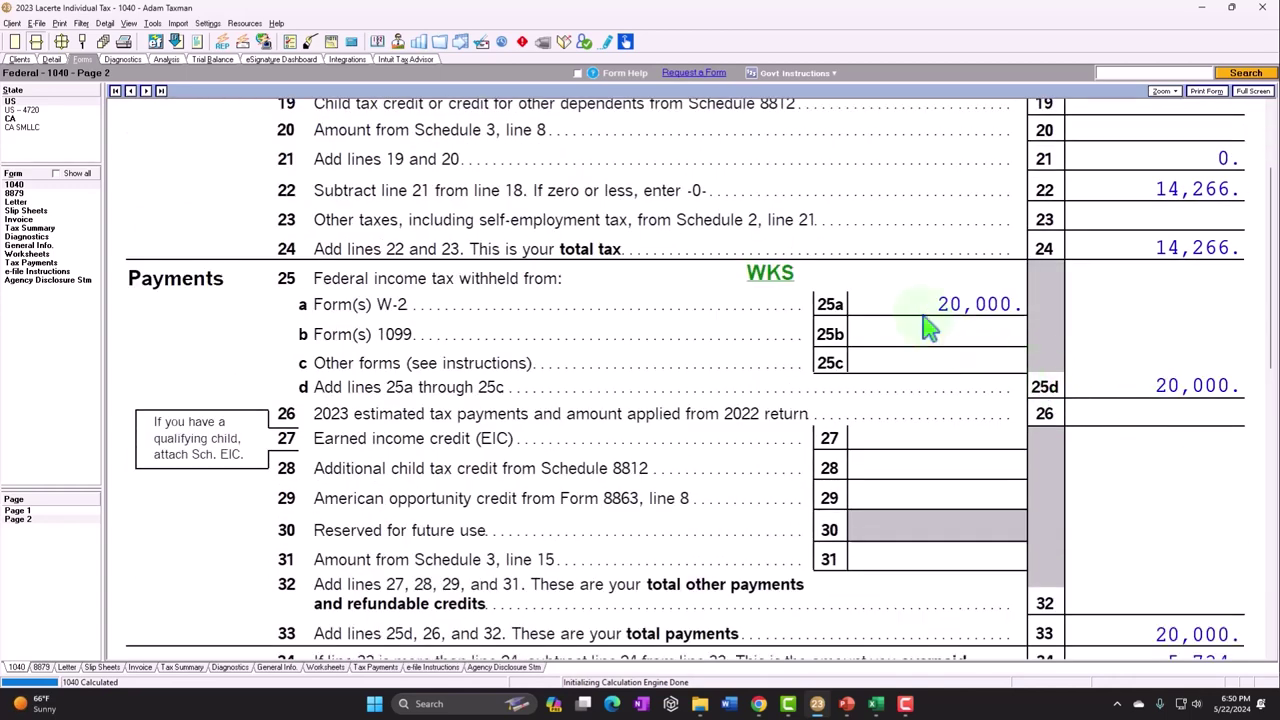
pyautogui.scroll(-3, 927, 328)
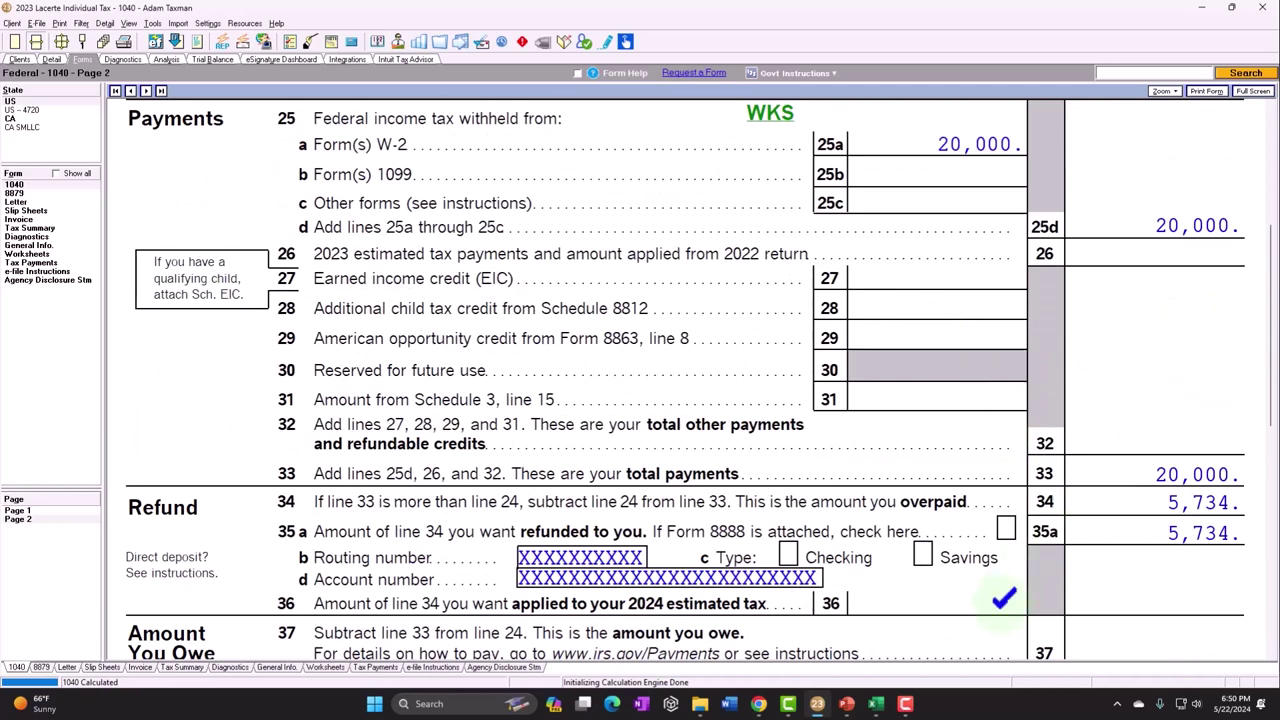
# Step: Switch to the Excel tax formula workbook and enter 20,000 of withholding for W-2 1 on the Payments & Credits sheet
pyautogui.click(876, 704)
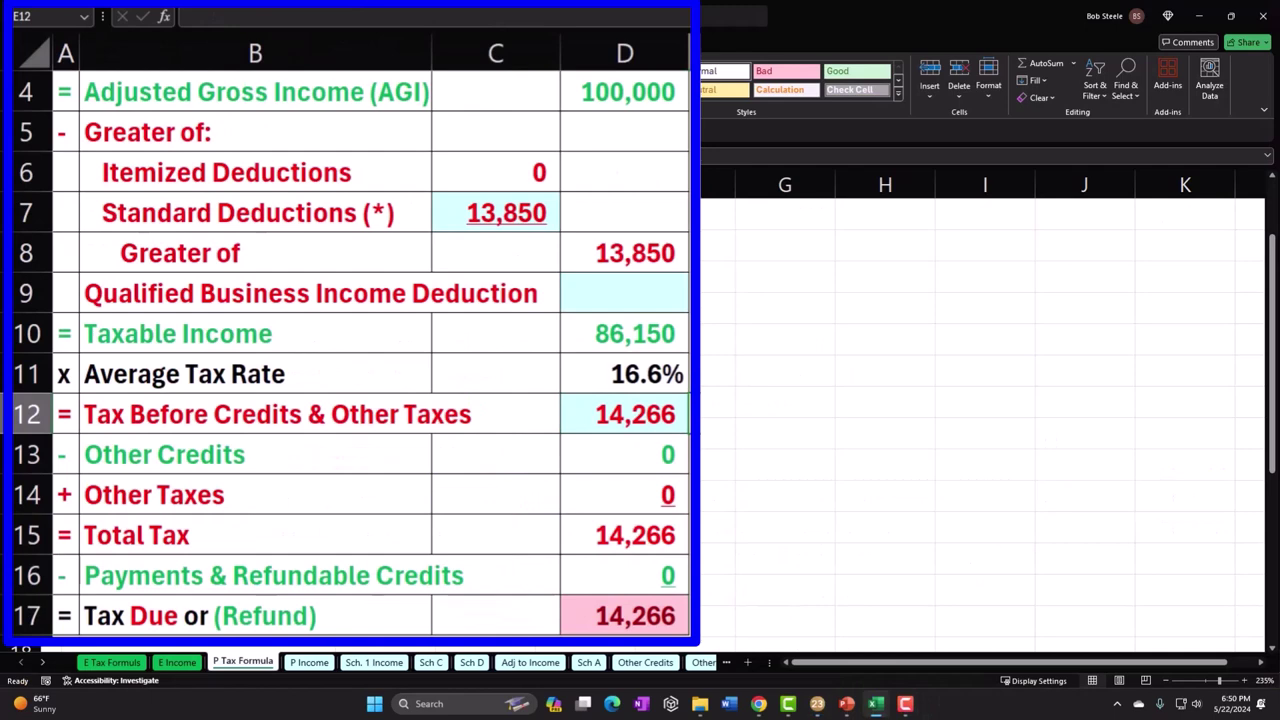
pyautogui.click(660, 414)
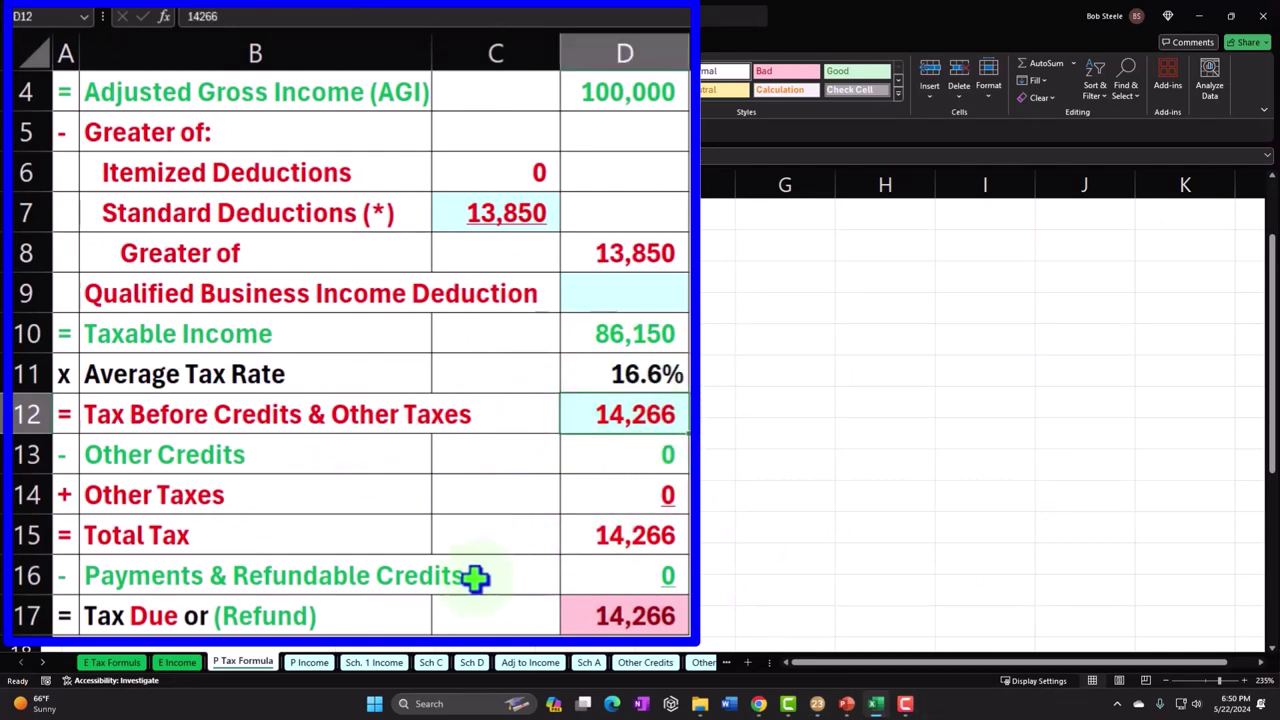
pyautogui.click(594, 574)
pyautogui.click(42, 662)
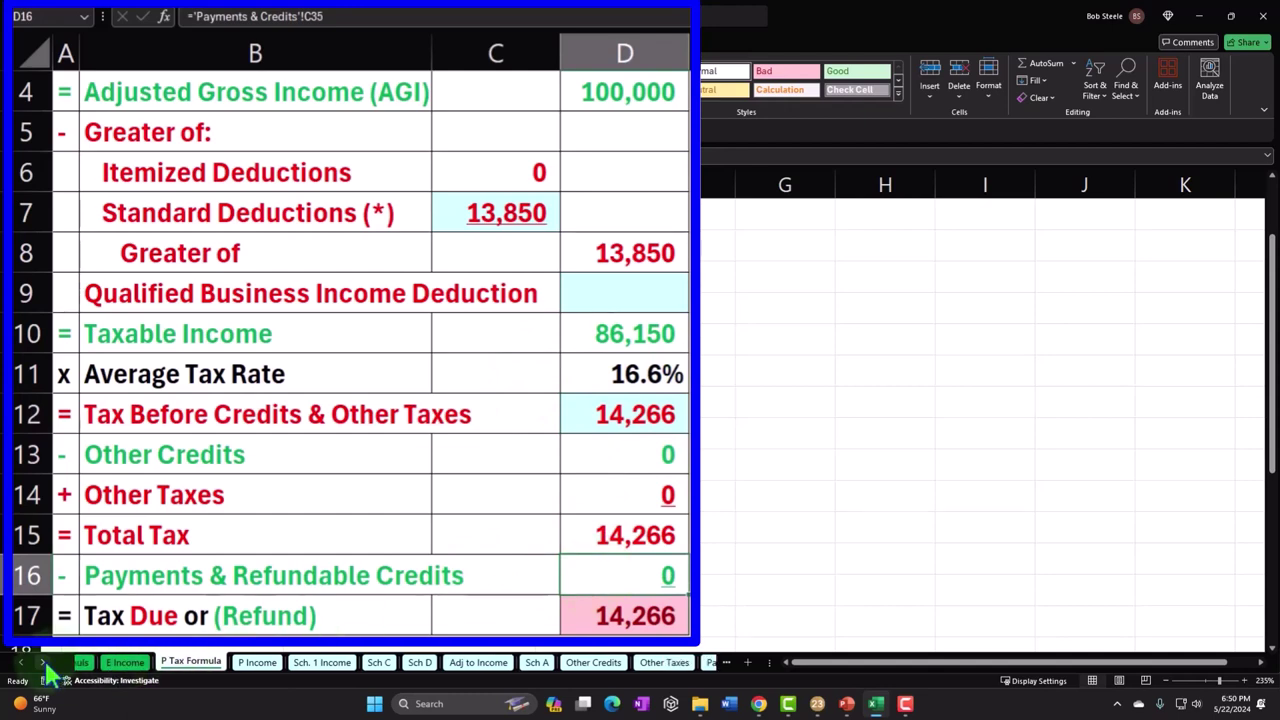
pyautogui.click(1100, 640)
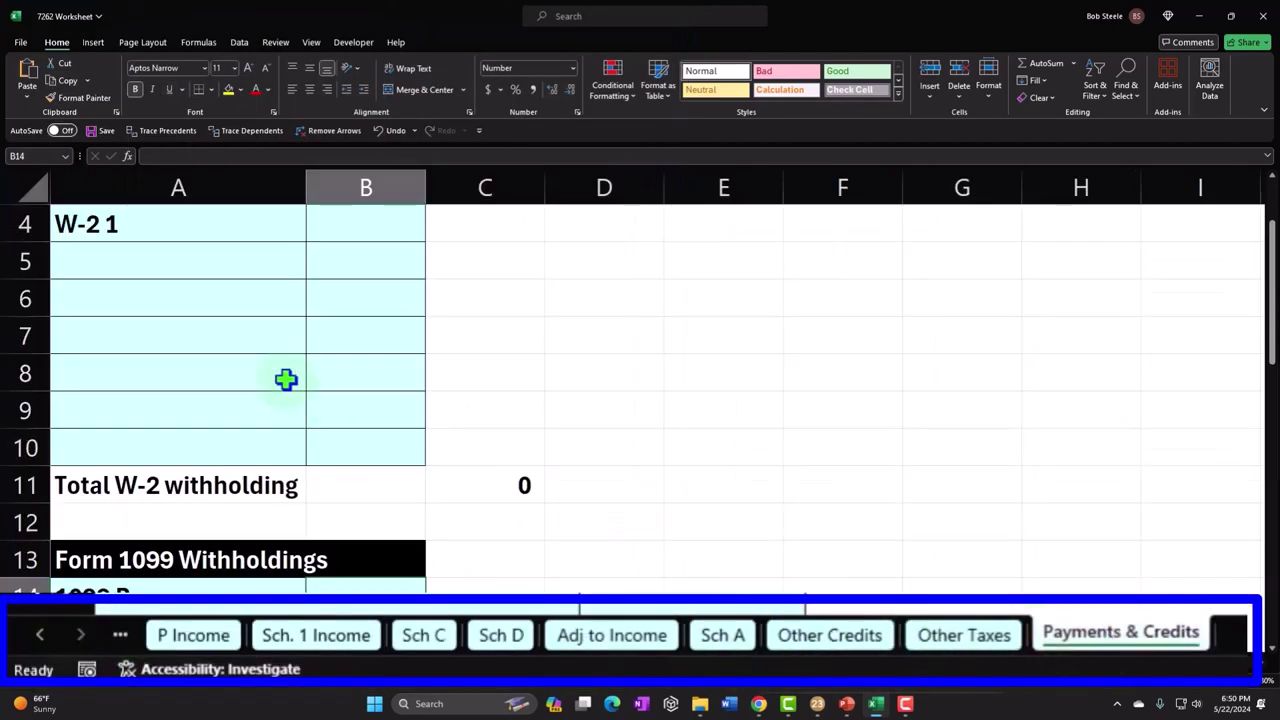
pyautogui.click(346, 223)
pyautogui.write('20000')
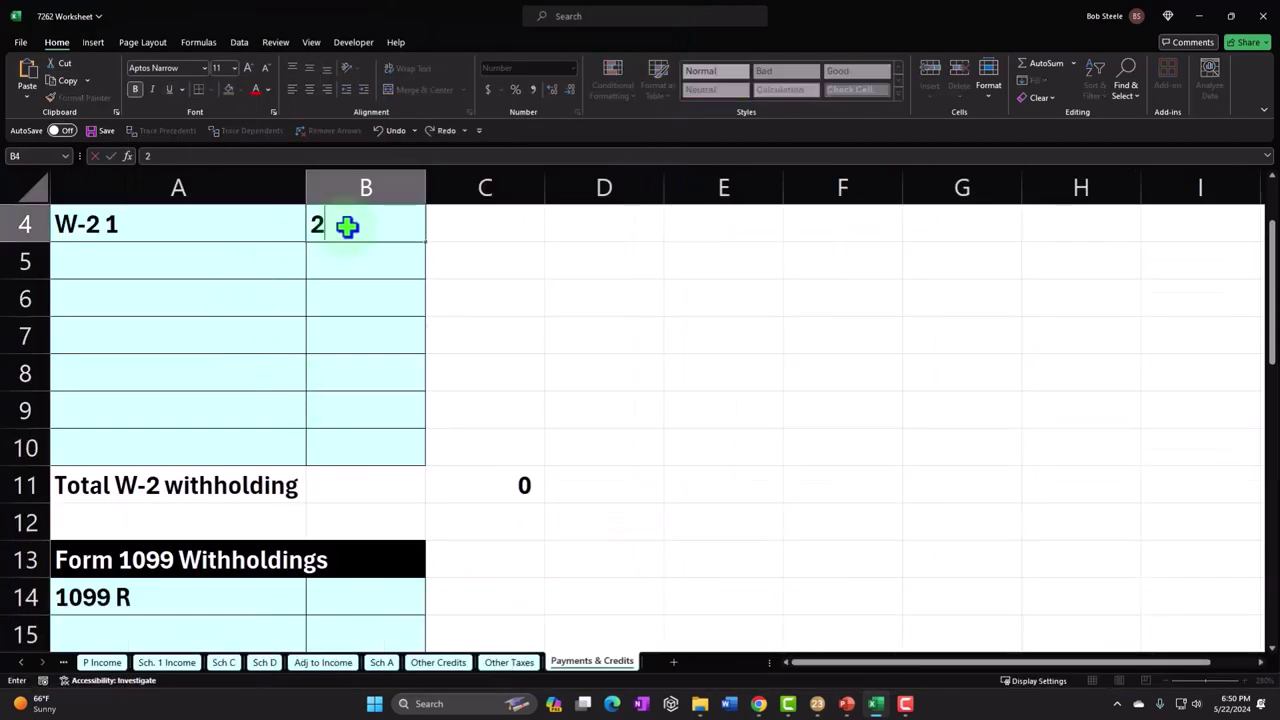
pyautogui.press('Return')
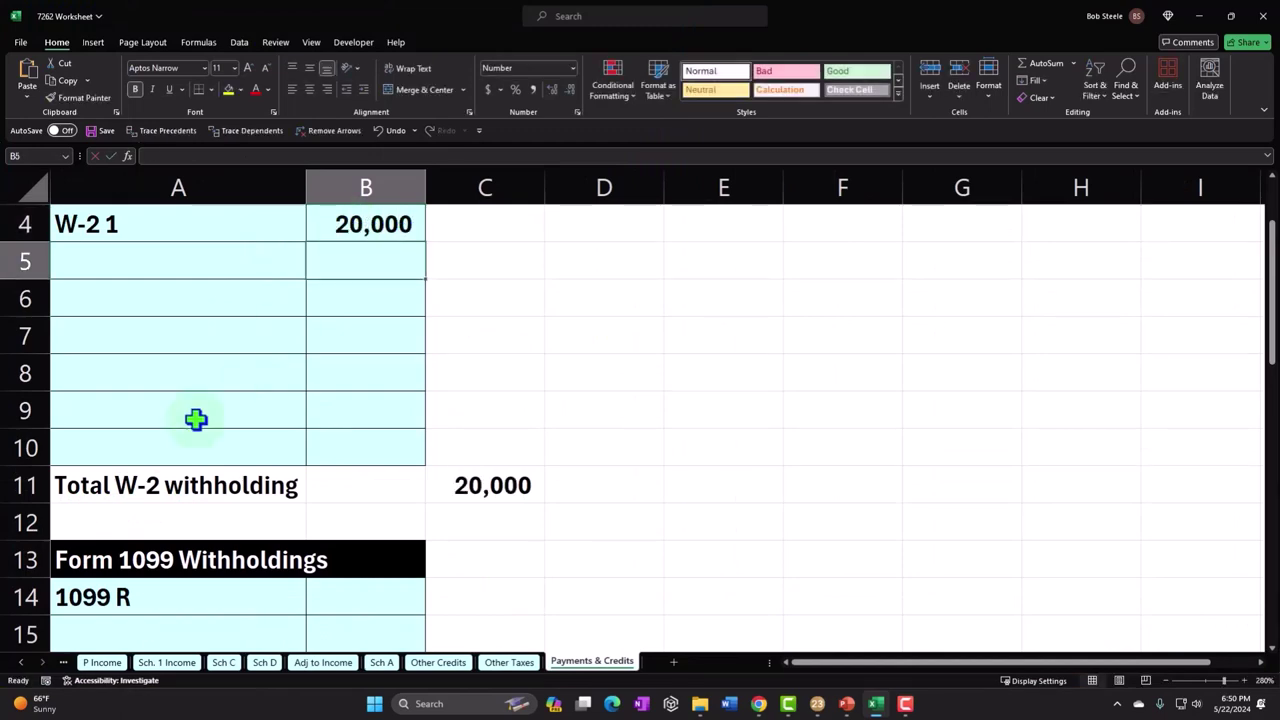
# Step: Return to the P Tax Formula sheet and check the Tax Due or (Refund) formula
pyautogui.click(20, 662)
pyautogui.click(20, 662)
pyautogui.click(240, 663)
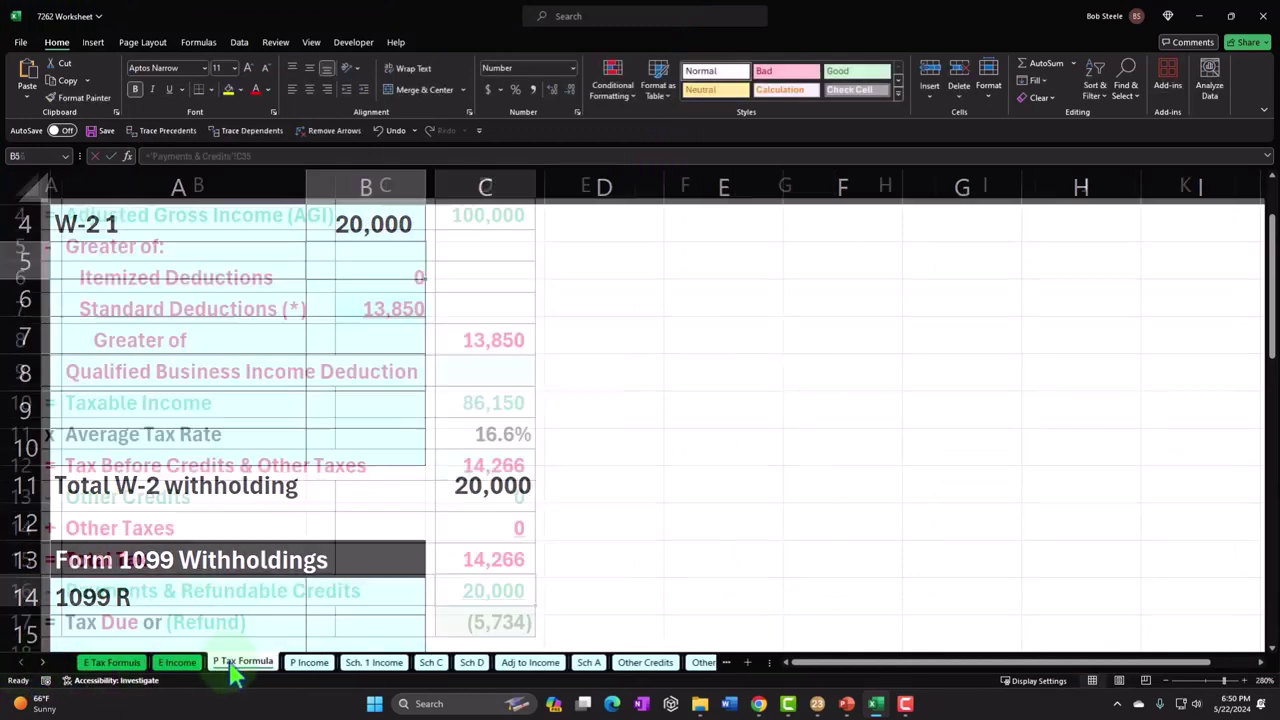
pyautogui.click(517, 616)
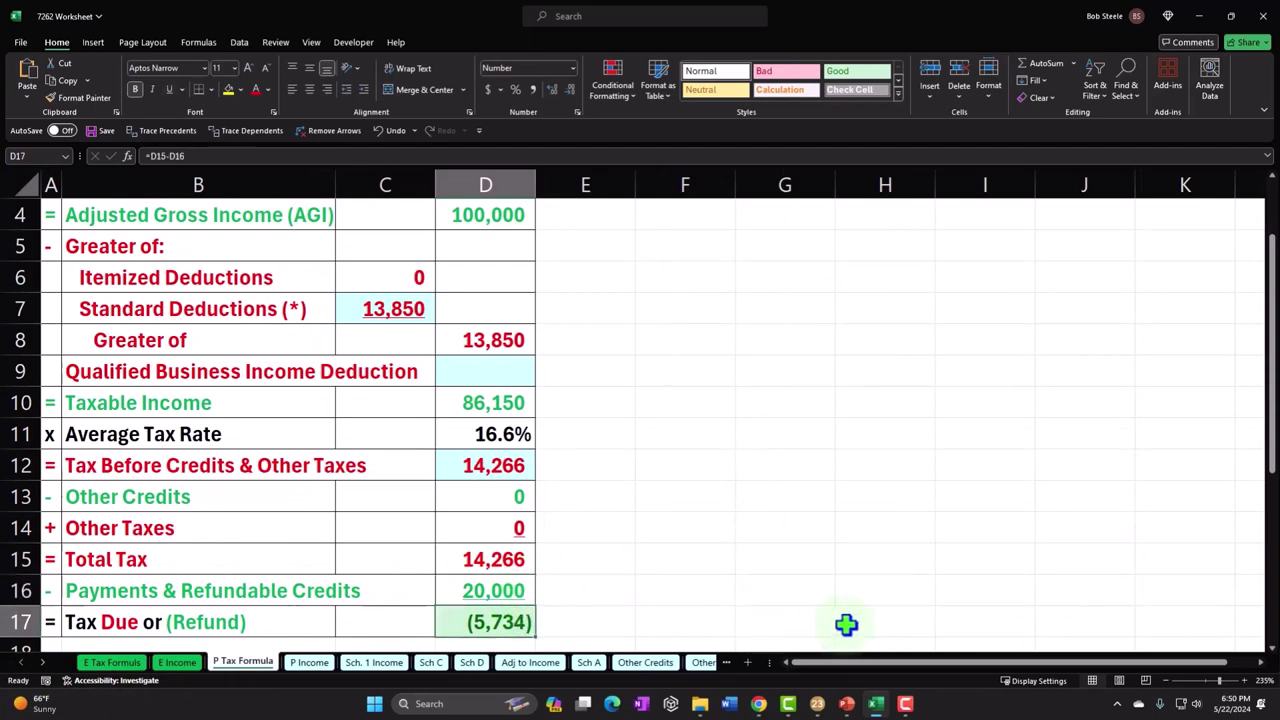
# Step: Switch back to Form 1040 in Lacerte and compare the total tax, W-2 withholding and refund lines
pyautogui.click(878, 705)
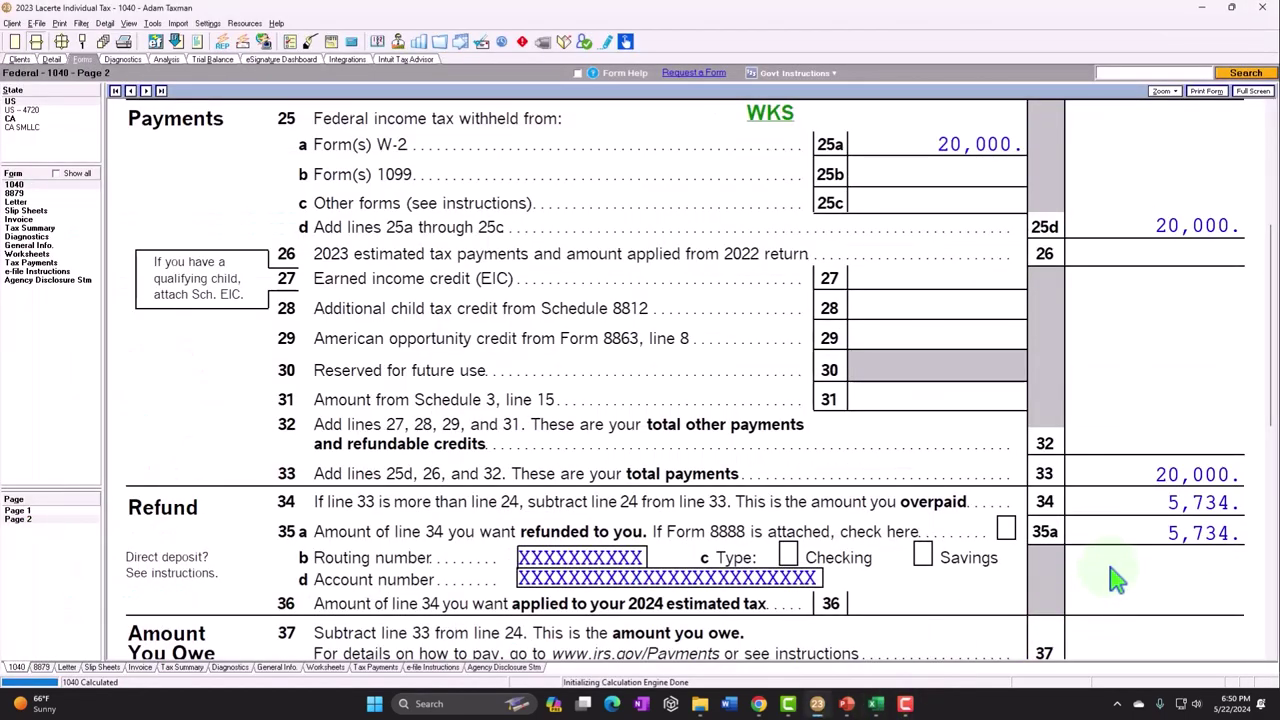
pyautogui.scroll(1, 1040, 575)
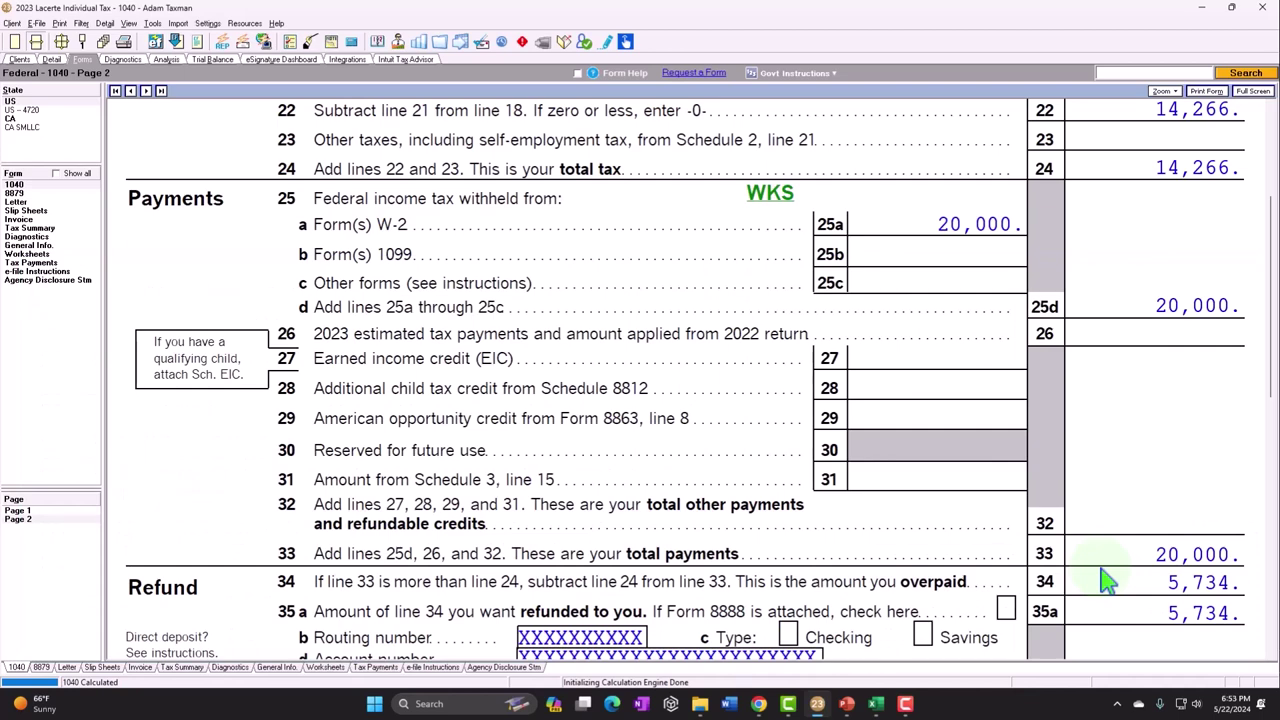
pyautogui.click(903, 224)
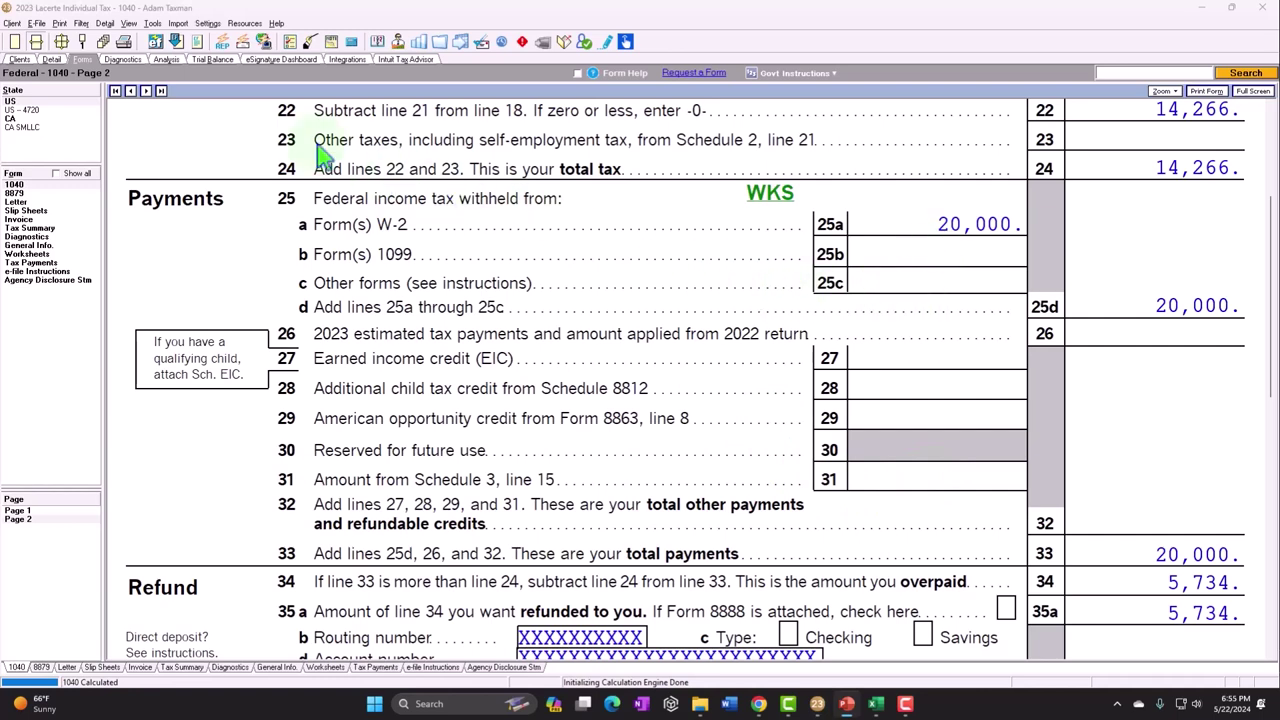
# Step: Delete the W-2 1 record from the Wages, Salaries, Tips input and confirm the deletion
pyautogui.click(57, 60)
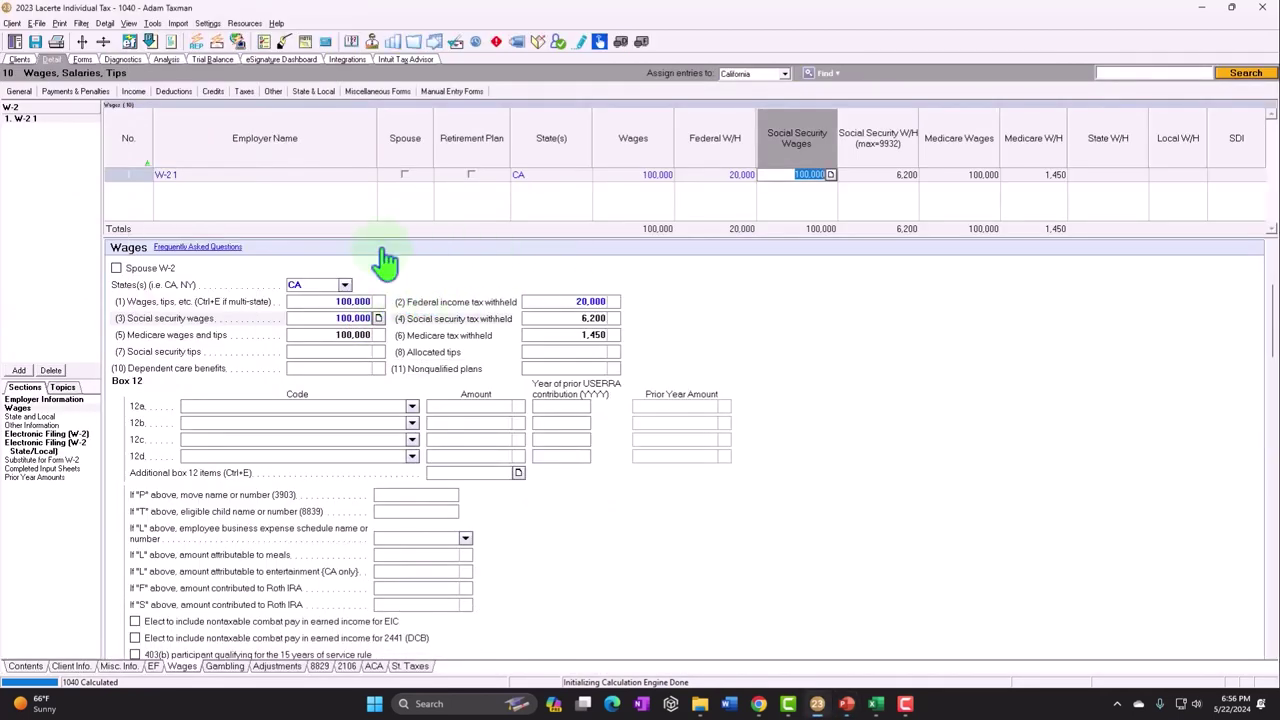
pyautogui.click(50, 370)
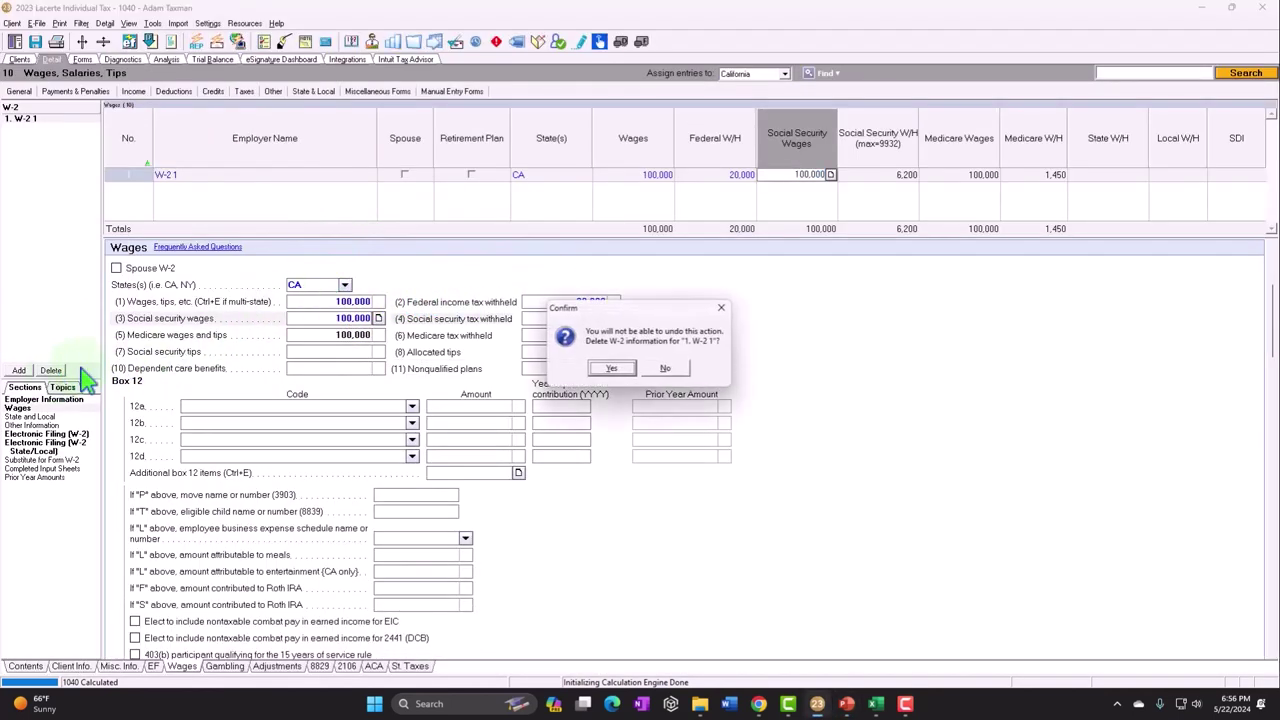
pyautogui.click(610, 369)
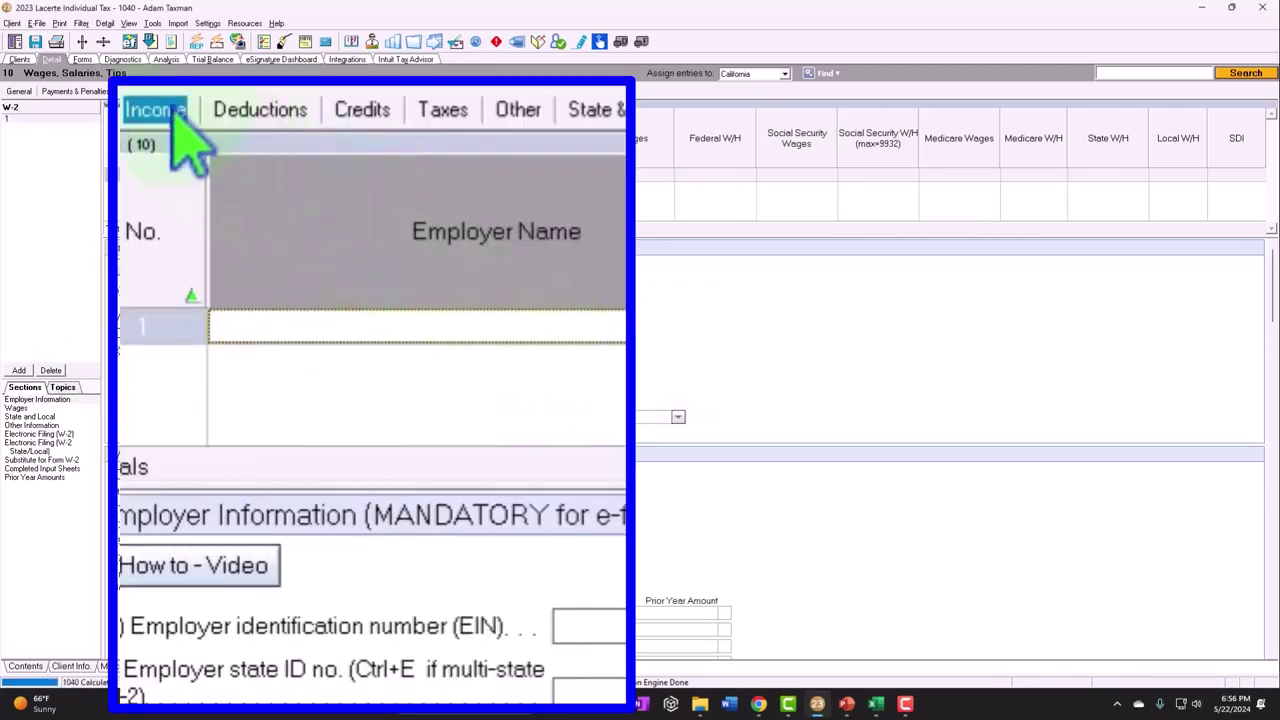
# Step: Open the Pensions, IRAs (1099-R) income input and add an entry with 401K as the name of payer
pyautogui.click(133, 91)
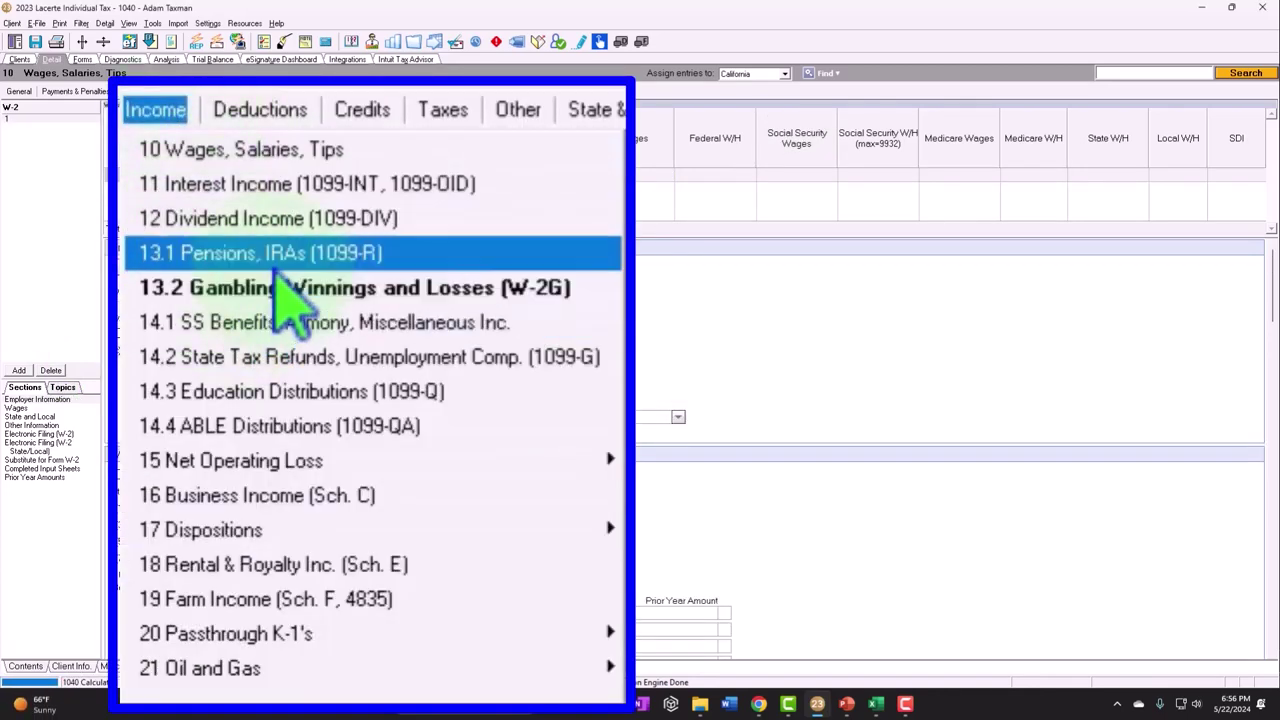
pyautogui.click(190, 158)
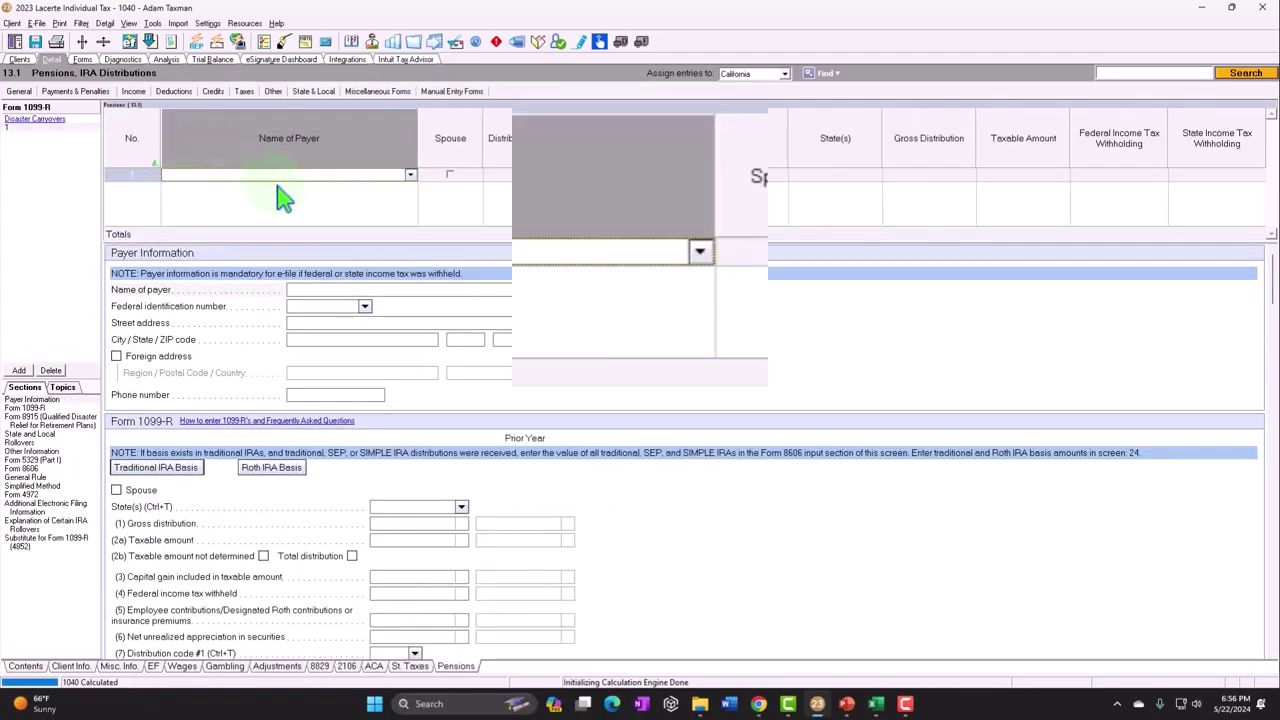
pyautogui.write('4')
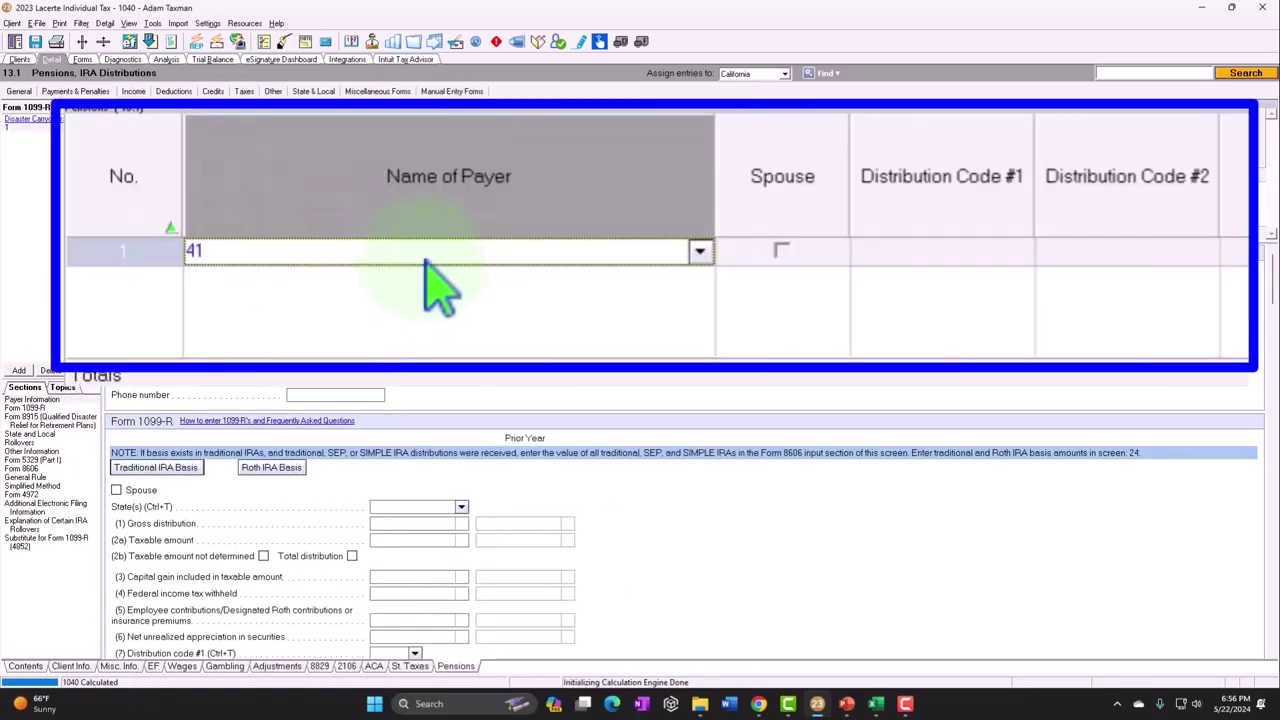
pyautogui.write('05')
pyautogui.press('BackSpace')
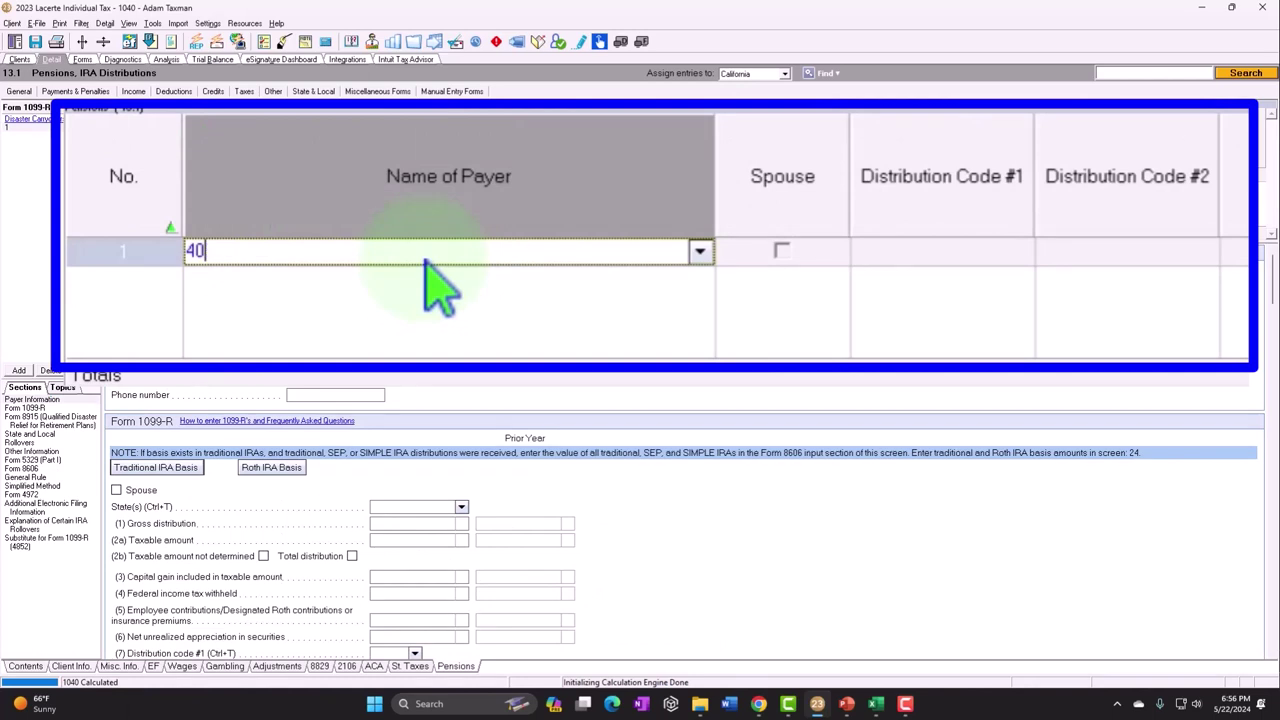
pyautogui.write('1K')
pyautogui.press('Tab')
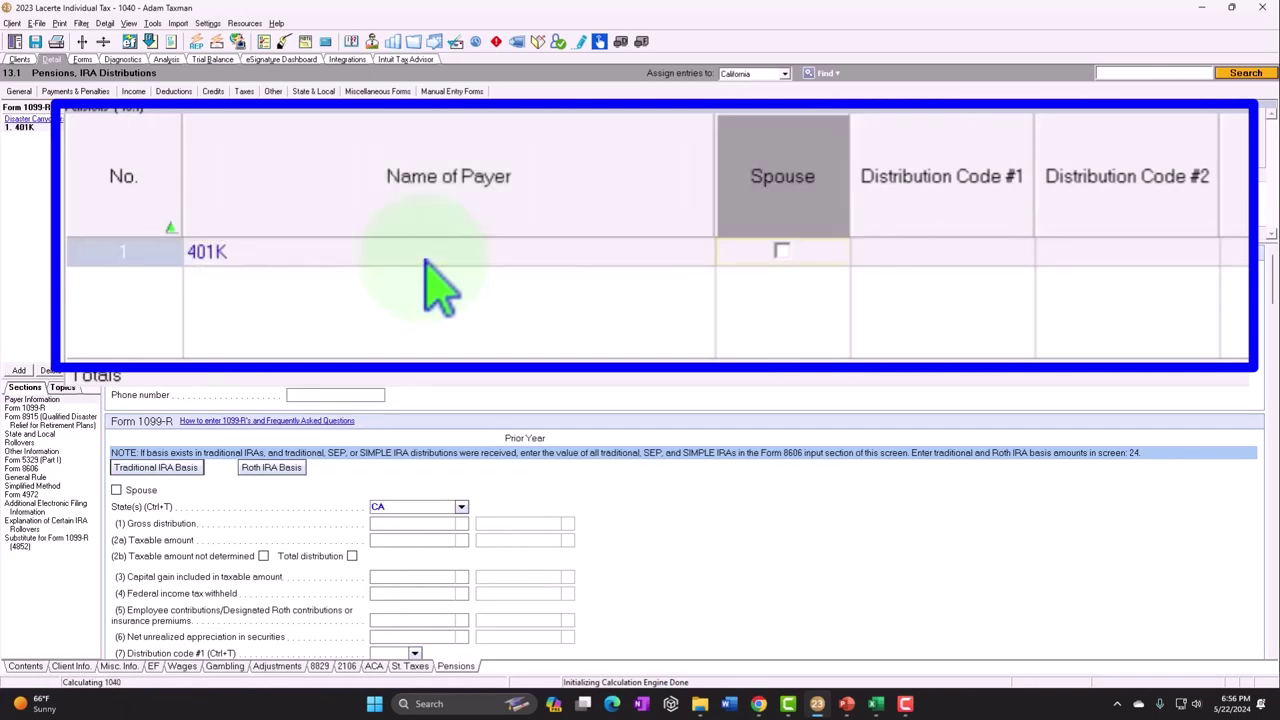
# Step: Set Distribution Code #1 of the 401K entry to 7, normal distribution
pyautogui.press('Tab')
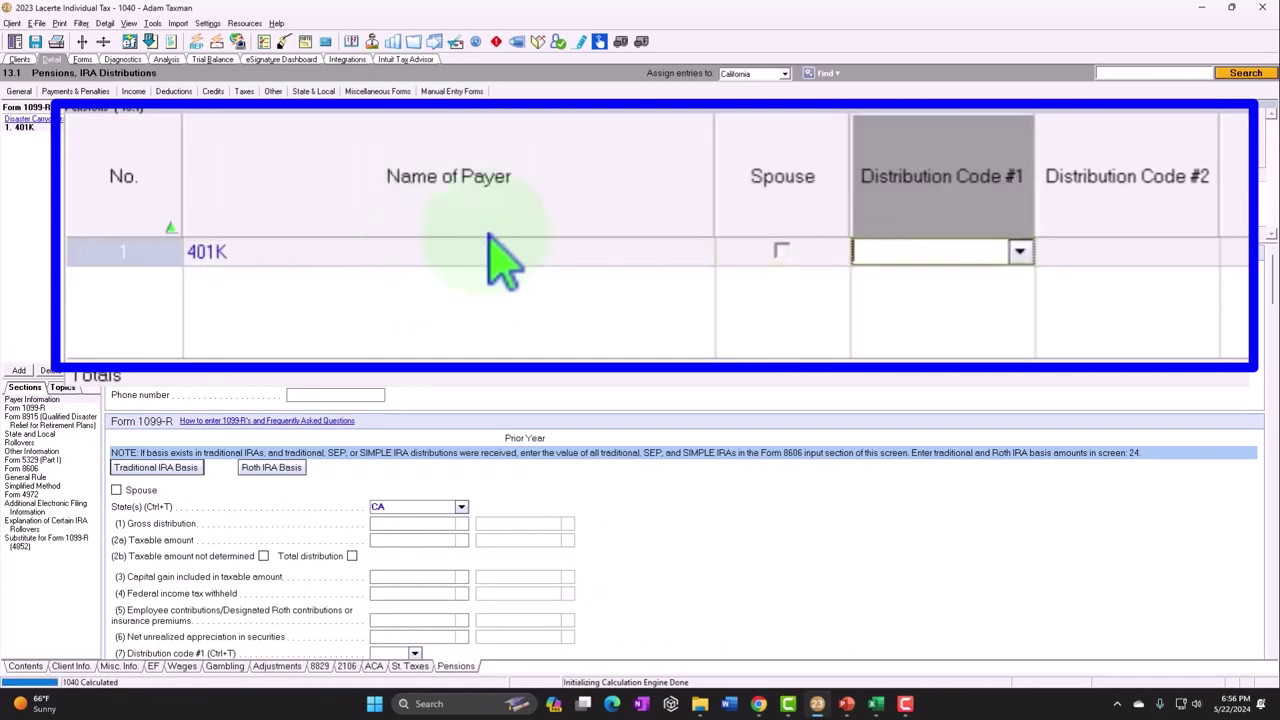
pyautogui.write('7')
pyautogui.press('Tab')
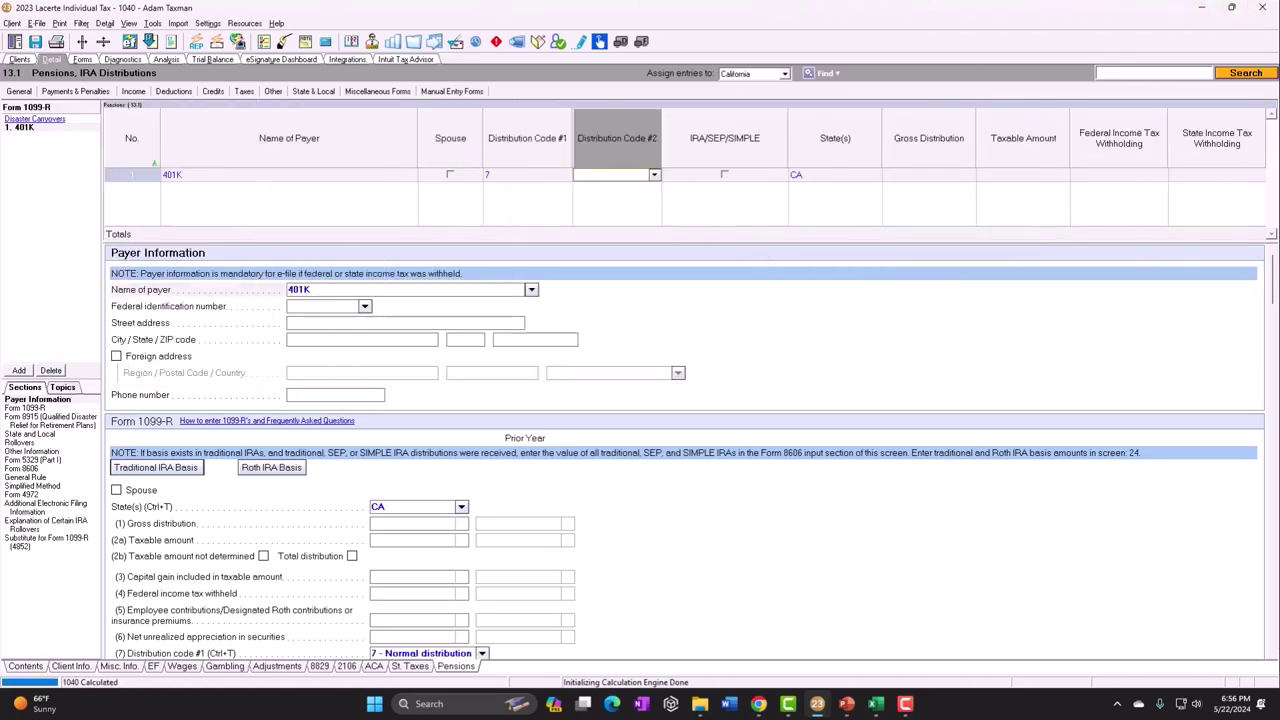
# Step: Compare the input fields with the Form 1099-R slide in PowerPoint, and minimize the presentation
pyautogui.click(846, 703)
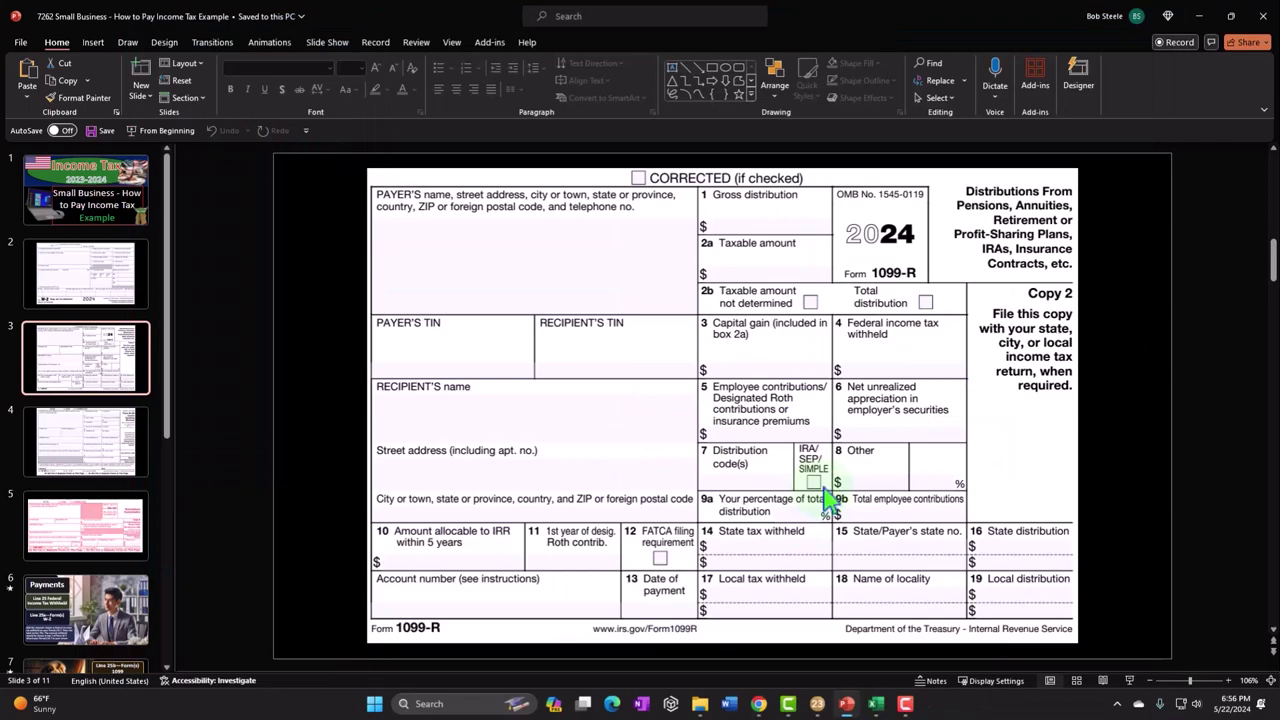
pyautogui.press('super+Down')
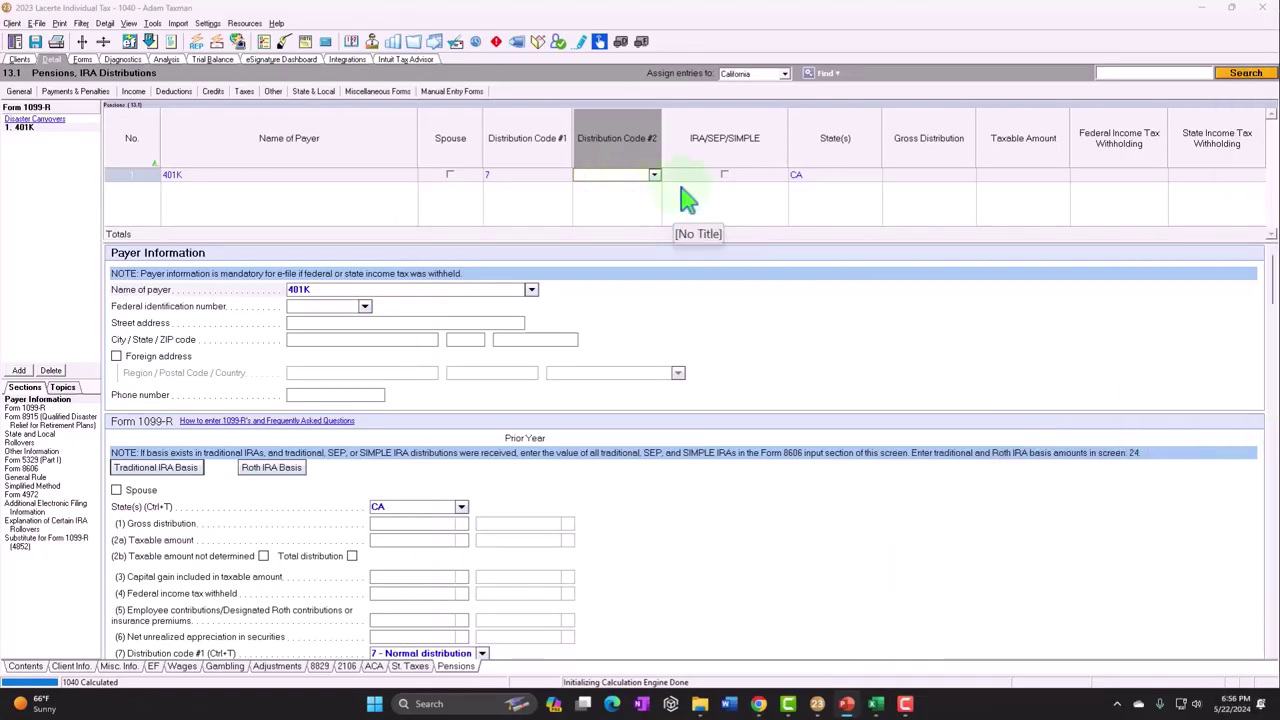
# Step: Enter a gross distribution of 100,000 and a taxable amount of 100,000 for the 401K entry
pyautogui.click(916, 178)
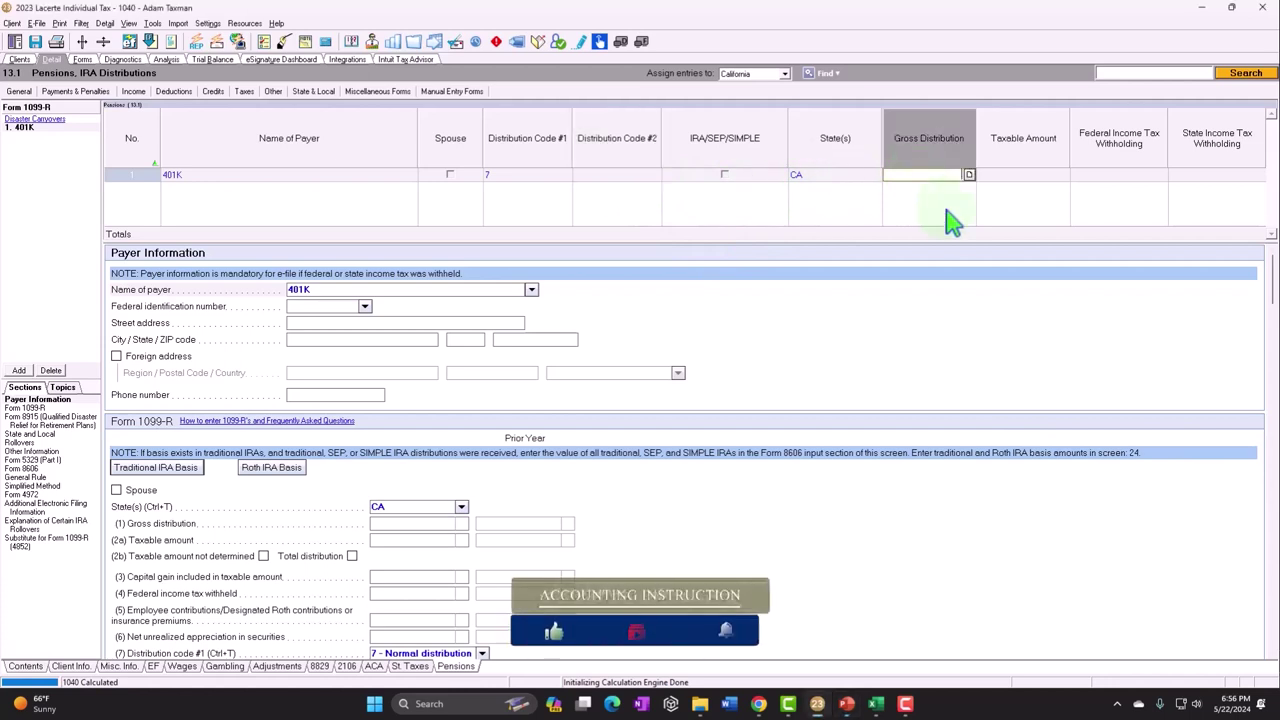
pyautogui.write('100,0')
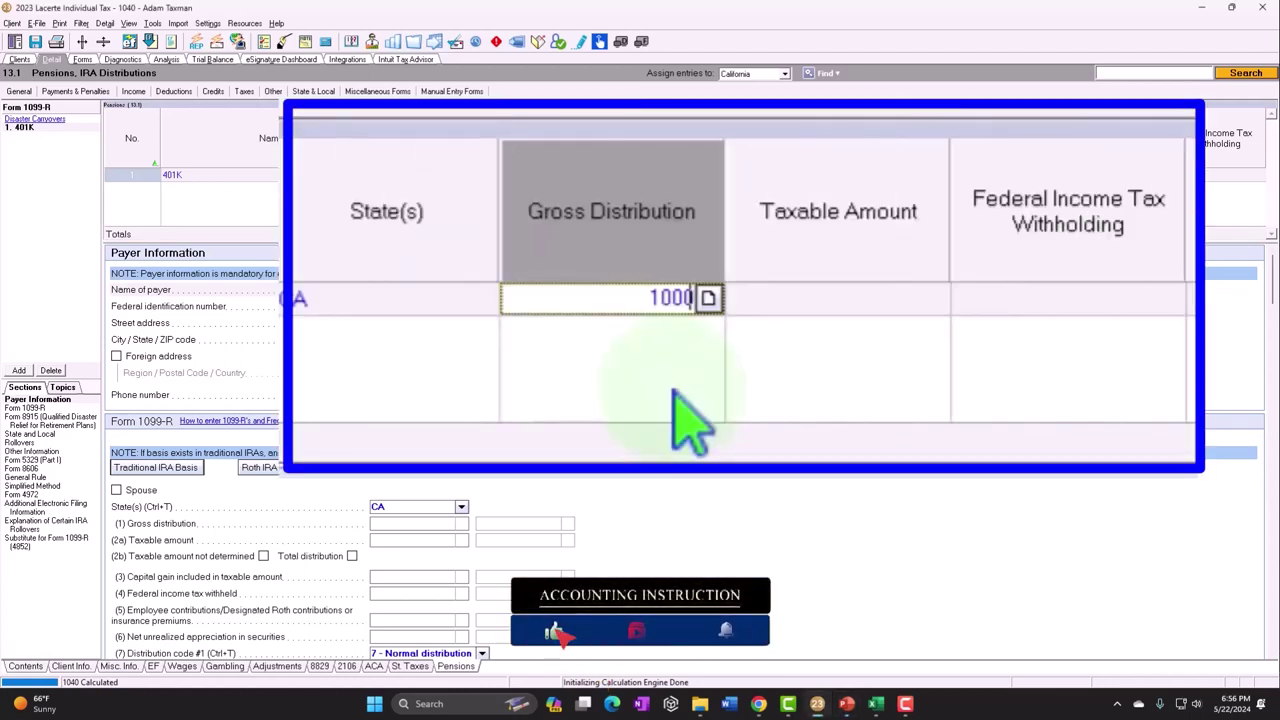
pyautogui.write('00')
pyautogui.press('Tab')
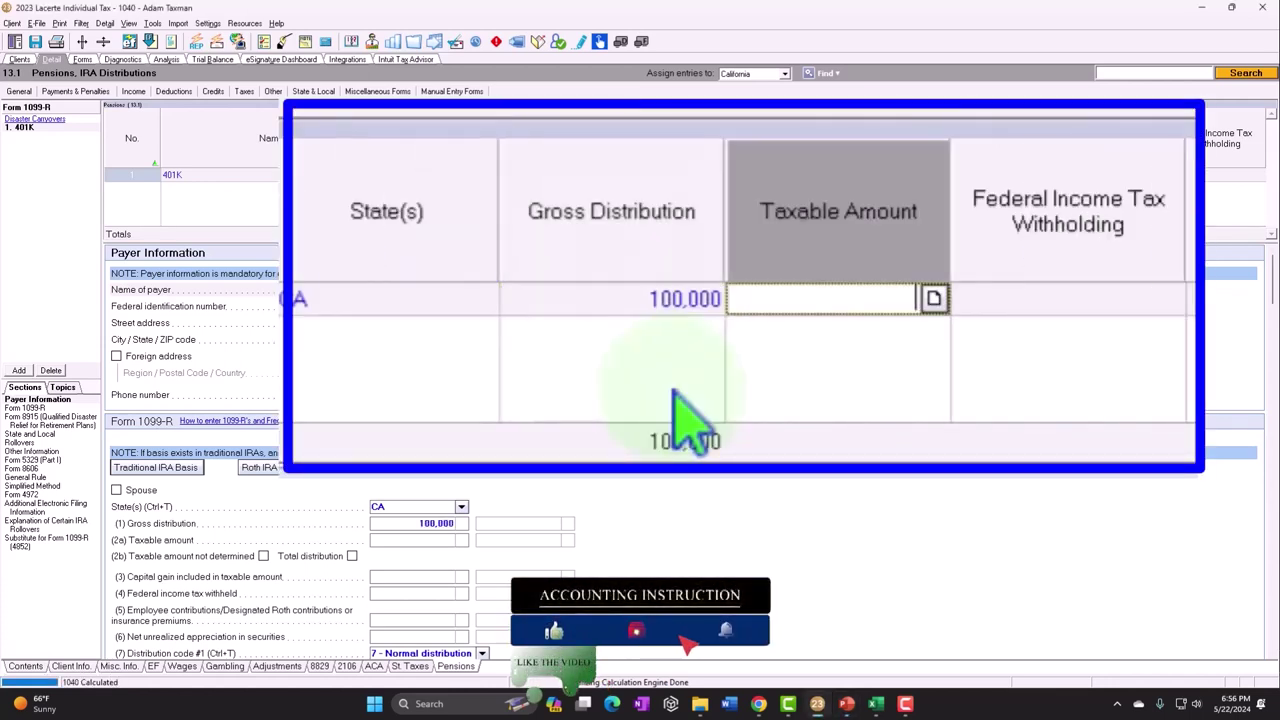
pyautogui.write('100,00')
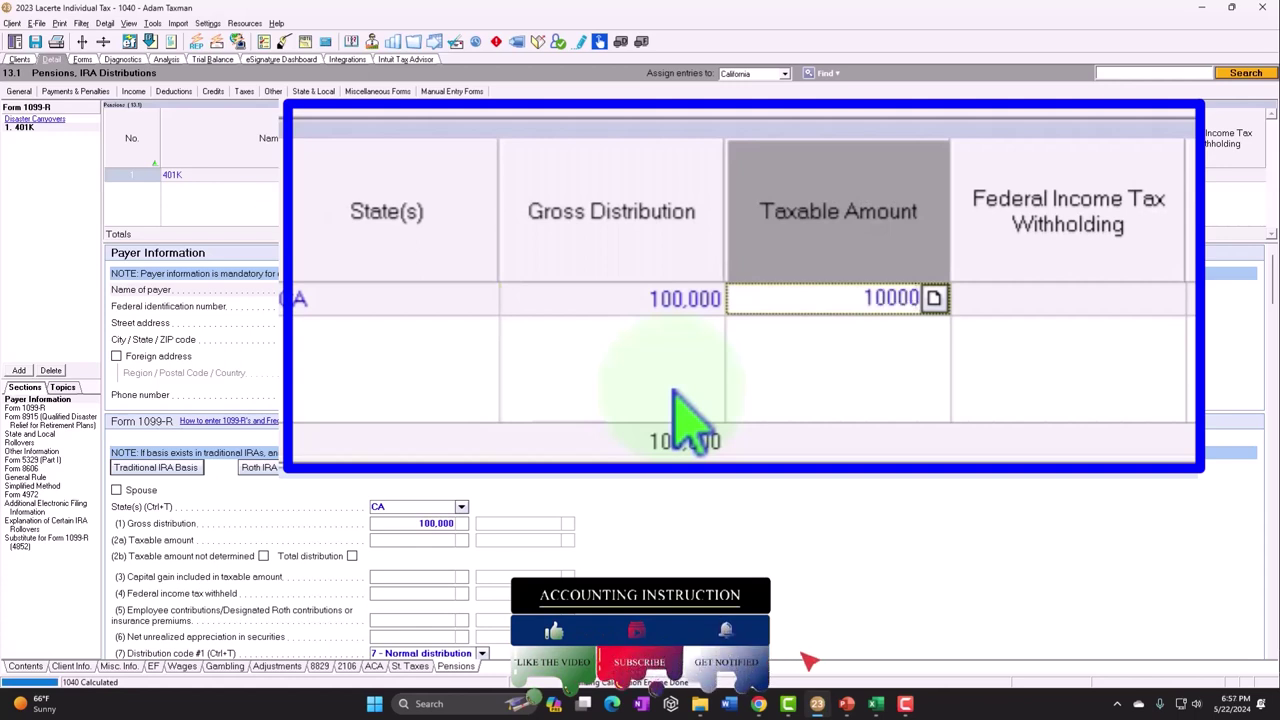
pyautogui.write('0')
pyautogui.press('Tab')
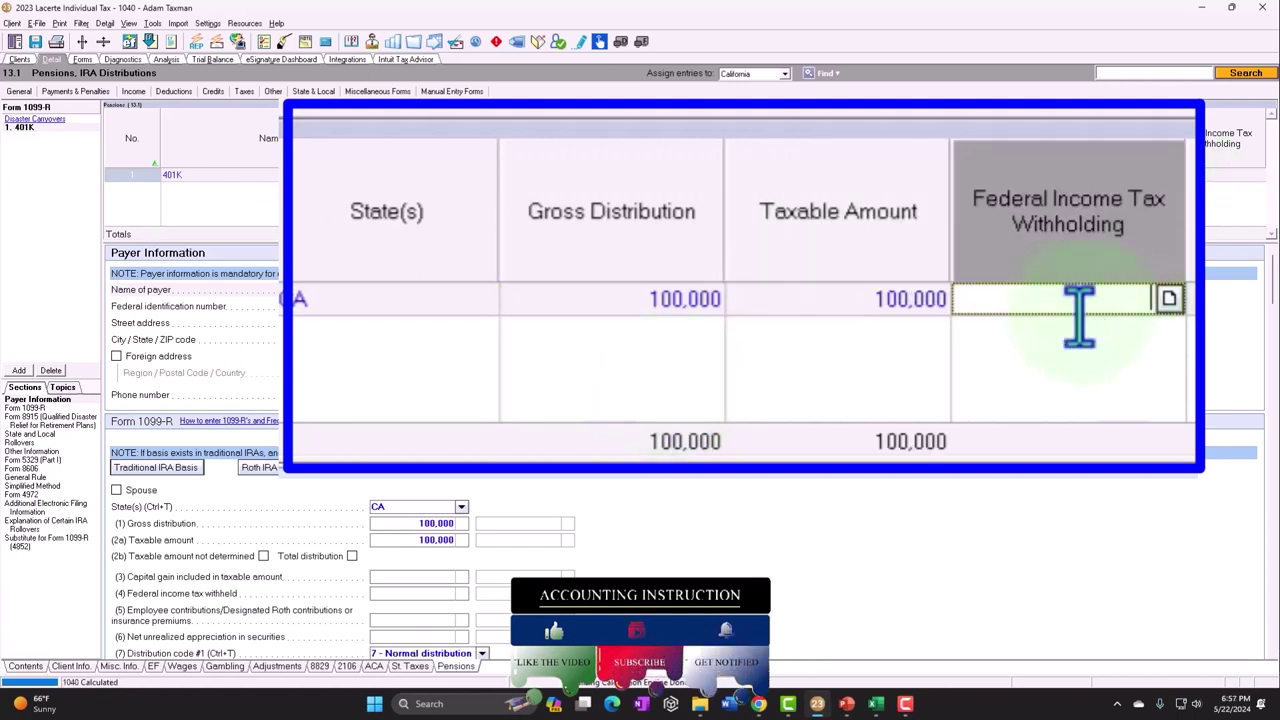
# Step: Review Form 1040 for the pension income, taxable income, tax on line 16 and the Form 1099 withholding on line 25b
pyautogui.click(90, 60)
pyautogui.click(40, 520)
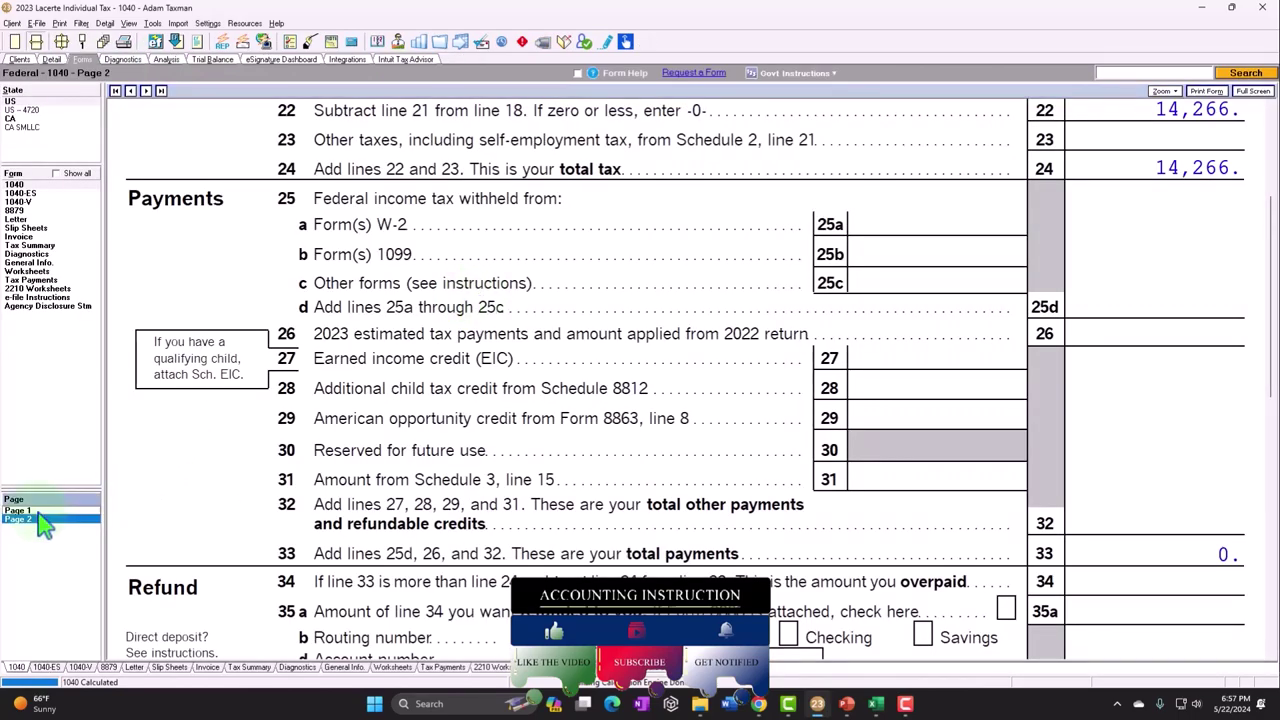
pyautogui.click(40, 511)
pyautogui.scroll(-10, 786, 423)
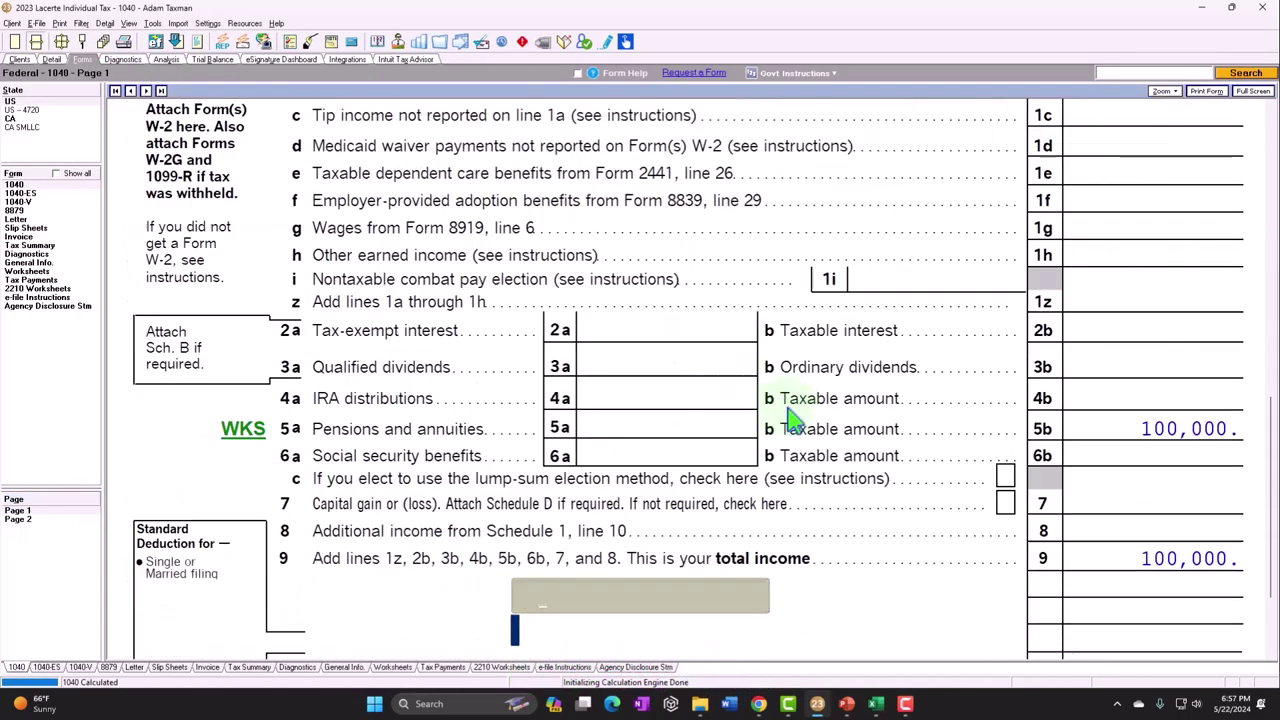
pyautogui.scroll(-2, 790, 418)
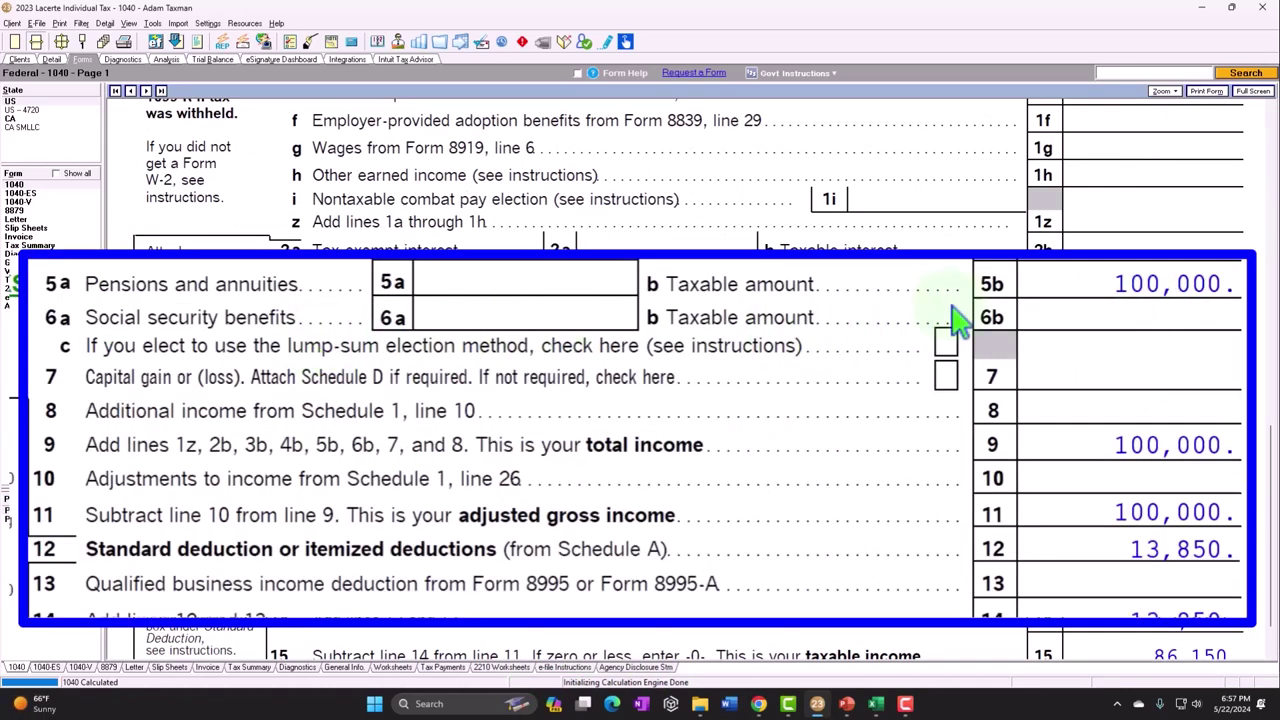
pyautogui.scroll(-1, 1058, 315)
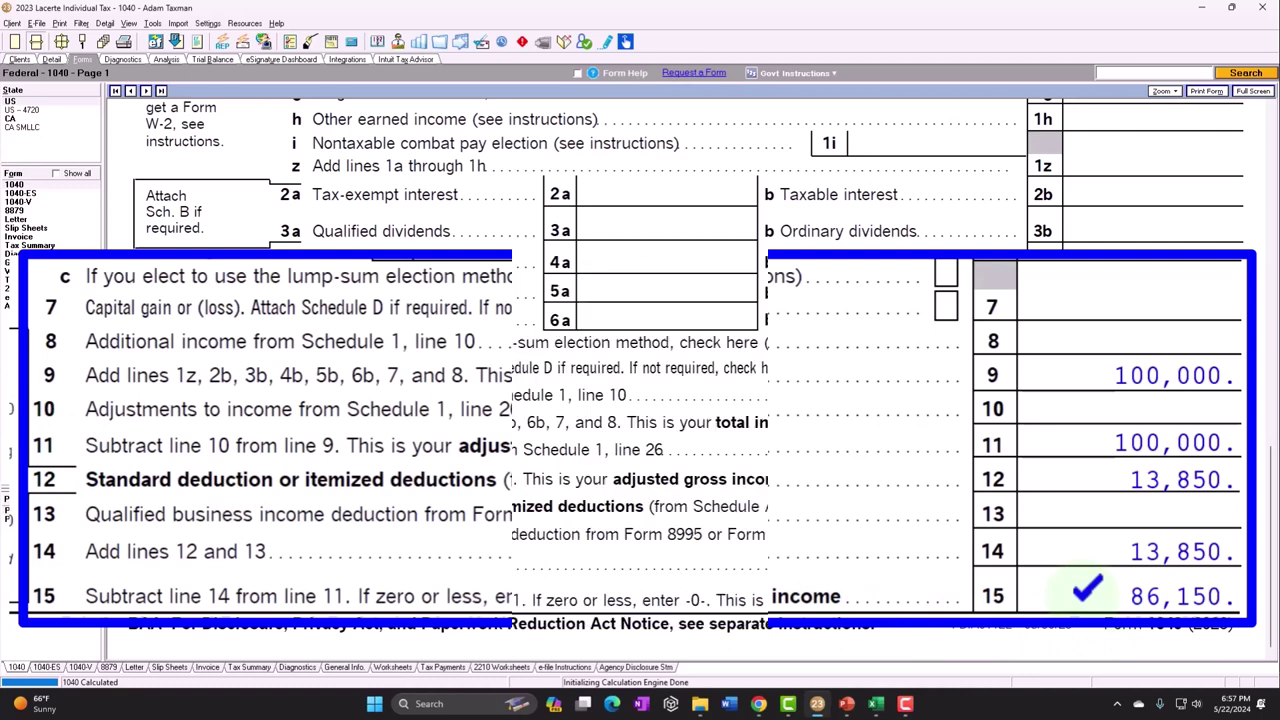
pyautogui.click(37, 521)
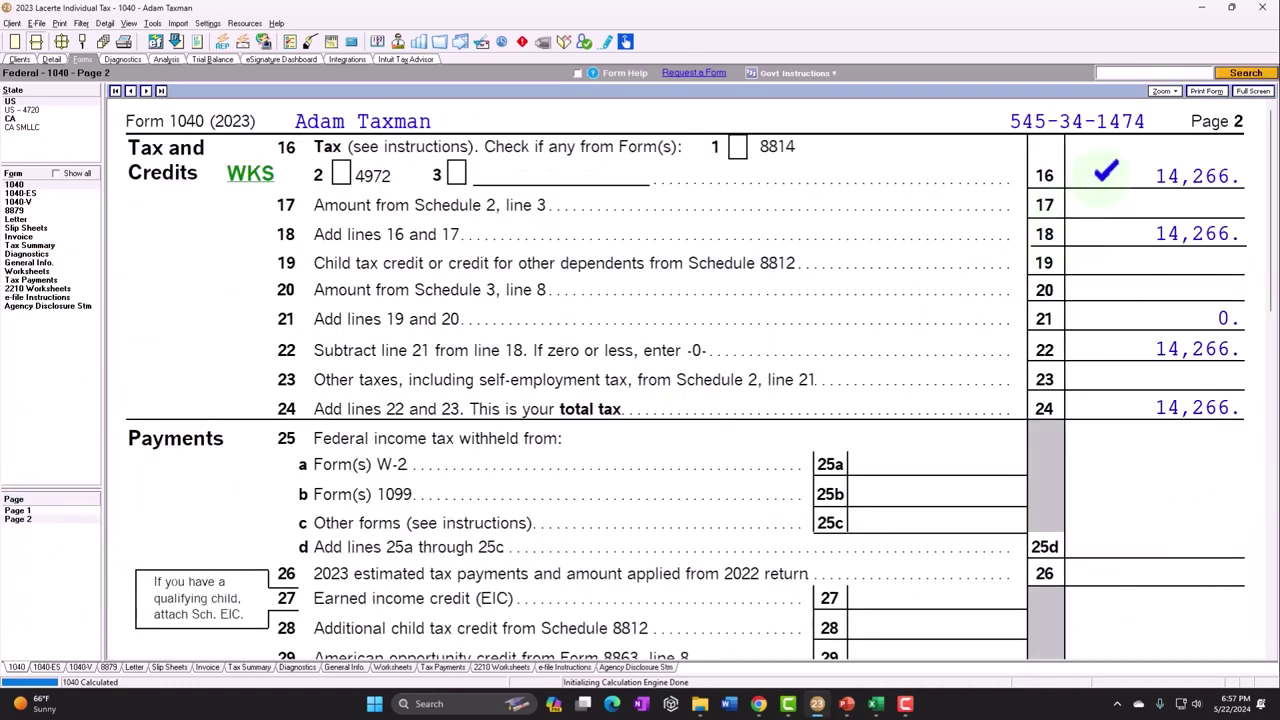
pyautogui.scroll(-5, 1105, 172)
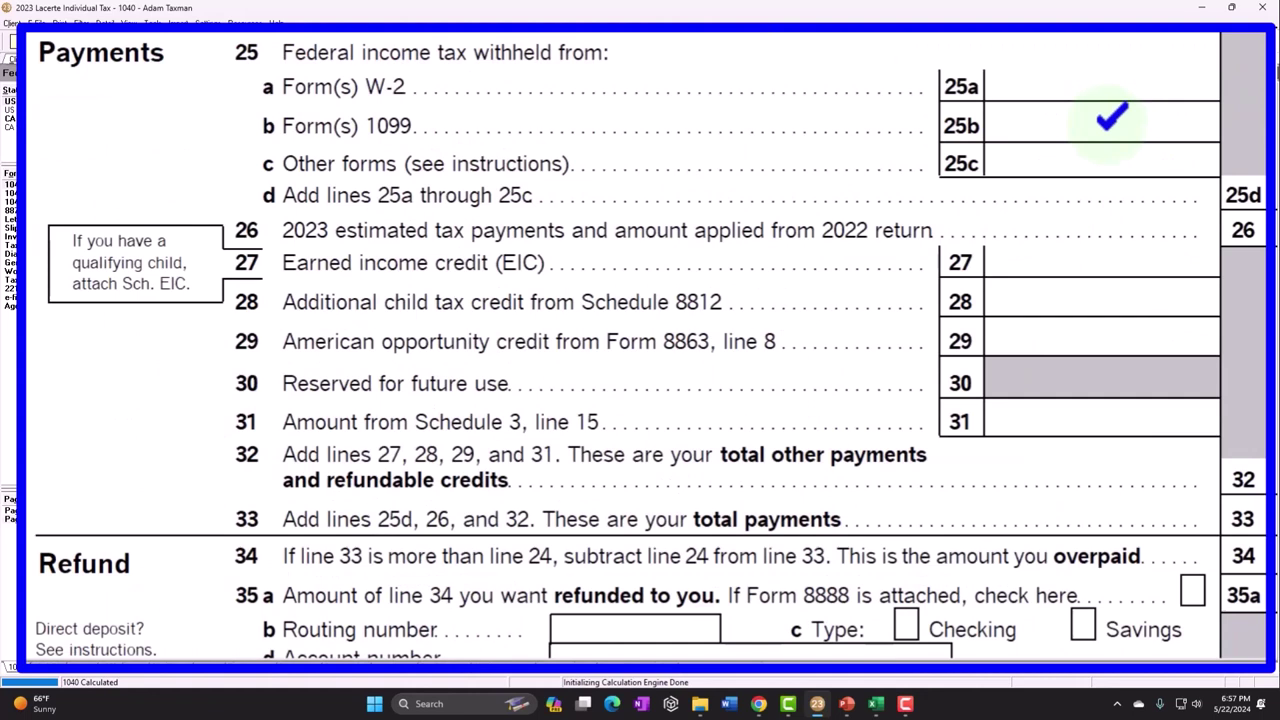
pyautogui.click(1110, 118)
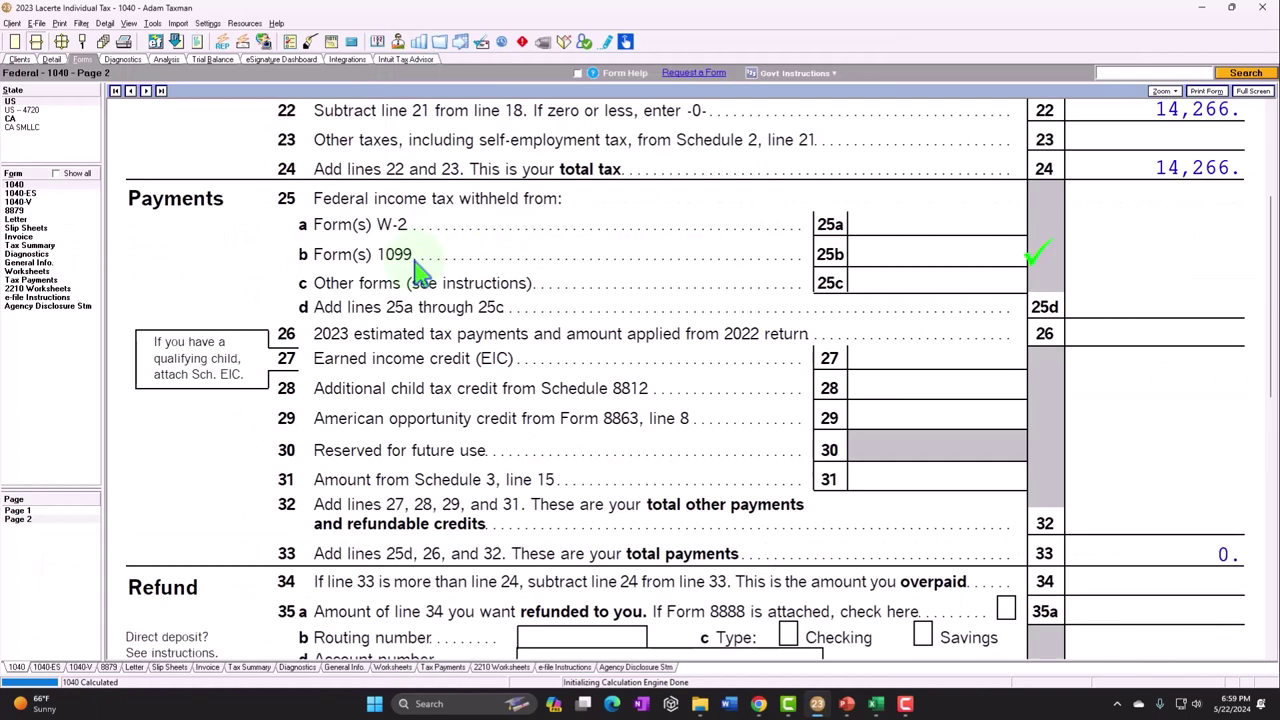
# Step: Set the 401K entry's federal income tax withholding to 20,000 and check the payments and refund on Form 1040 page 2
pyautogui.click(52, 60)
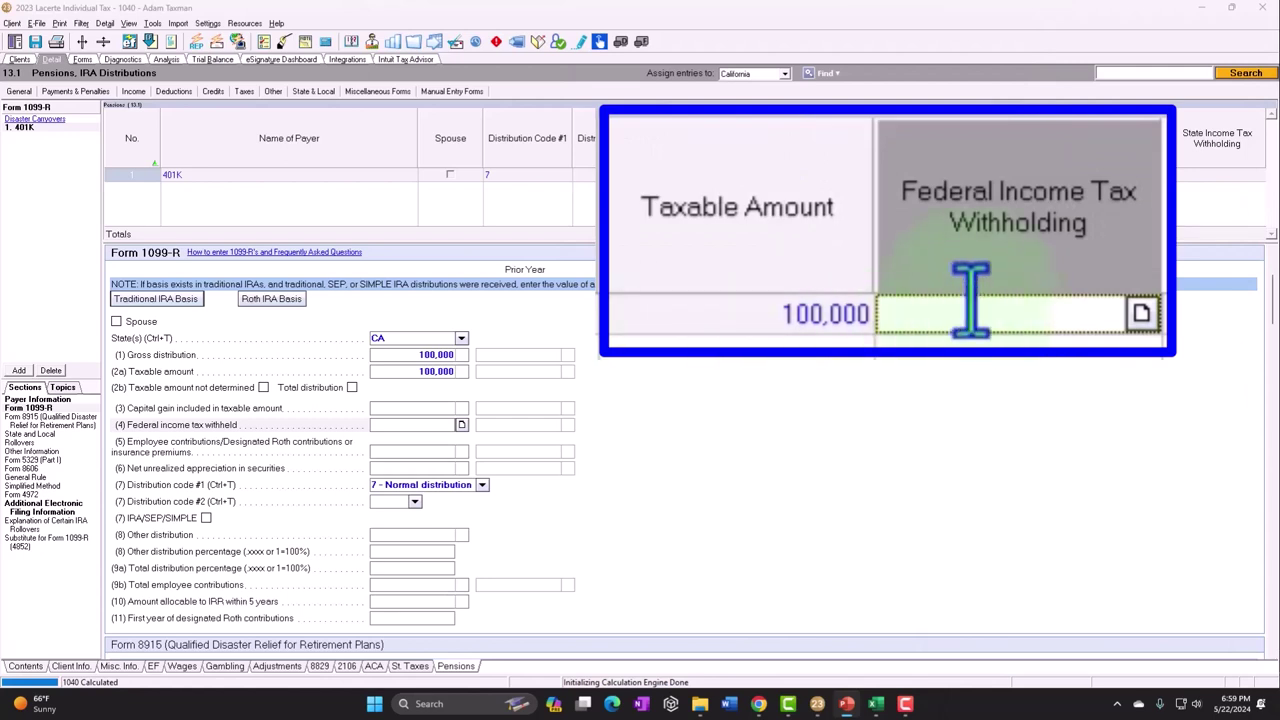
pyautogui.write('20,000')
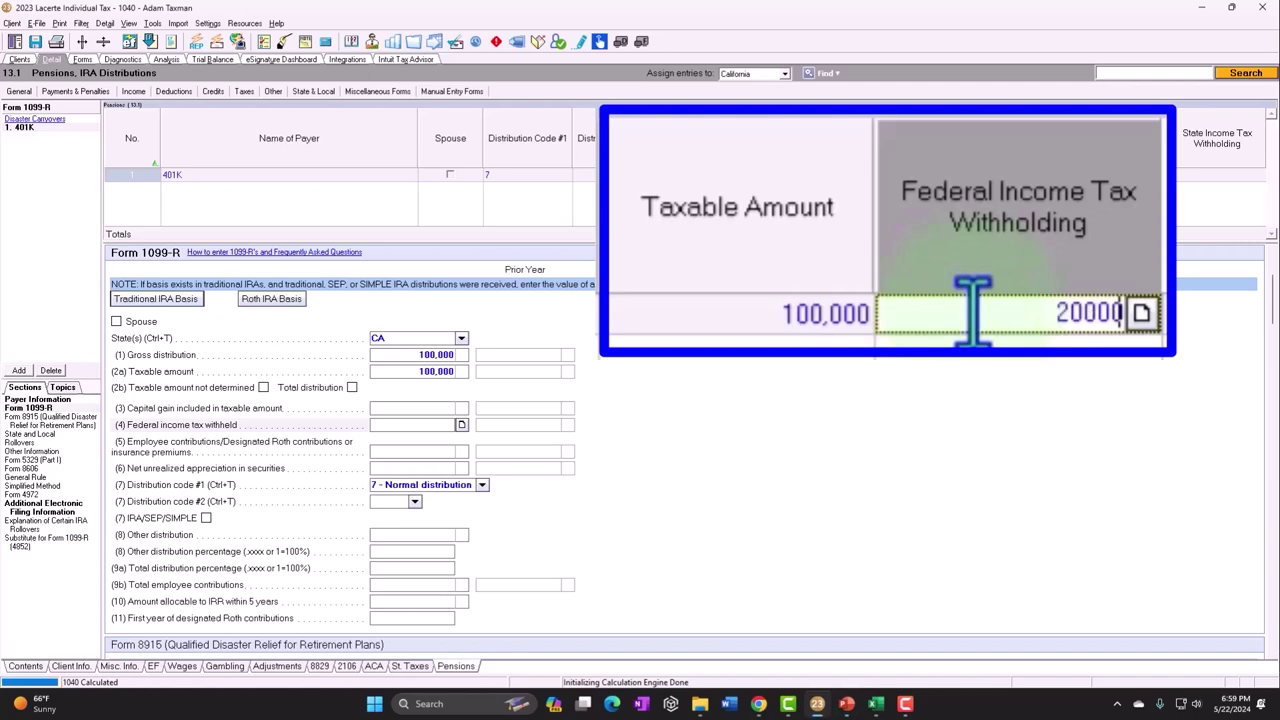
pyautogui.press('Tab')
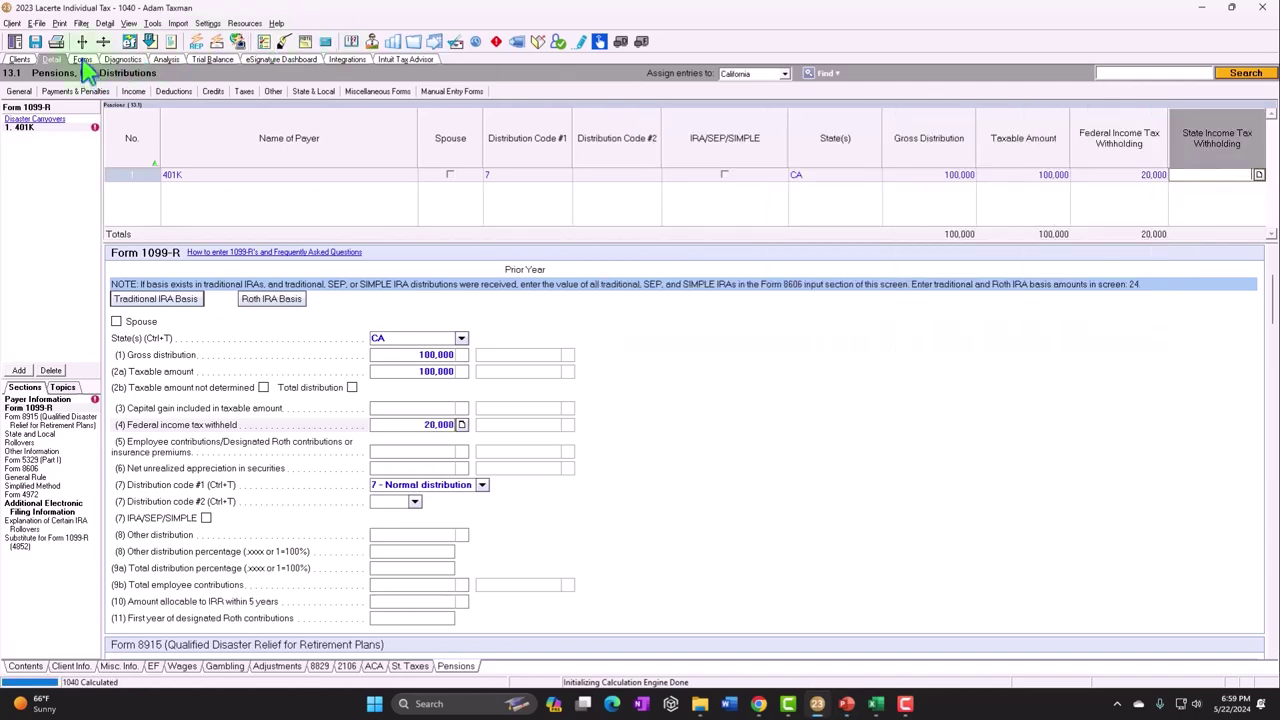
pyautogui.click(83, 60)
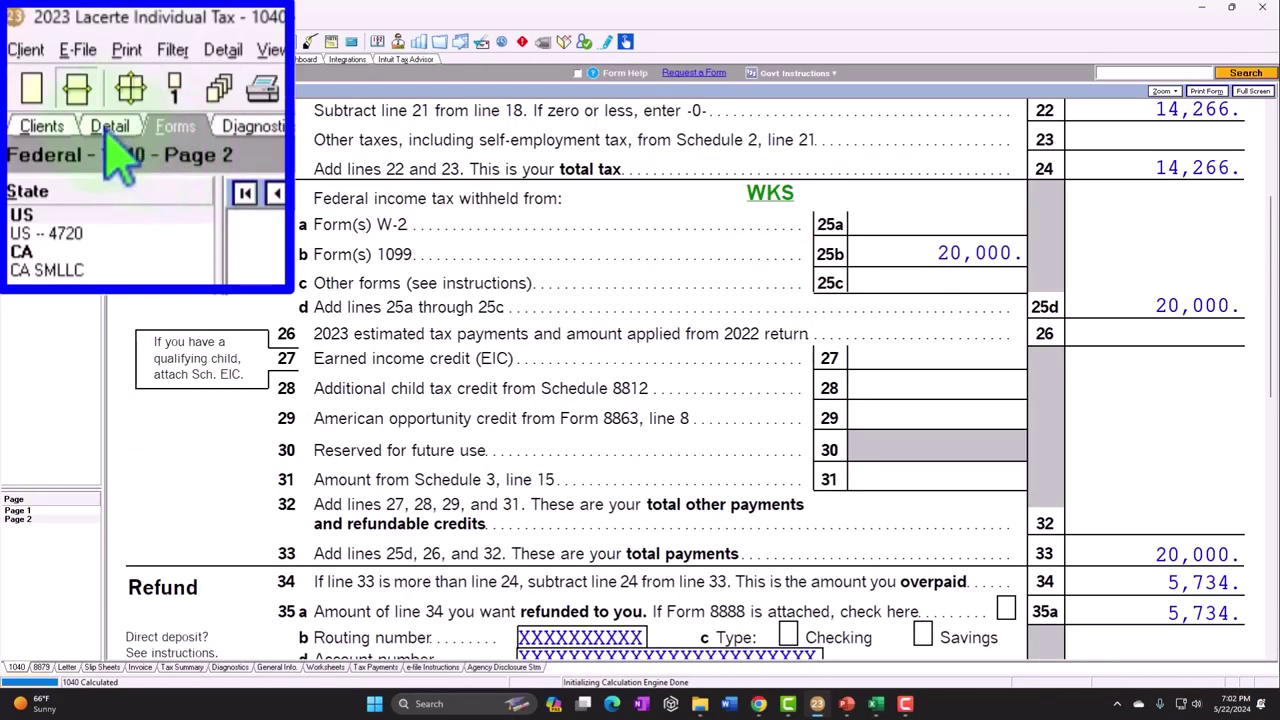
# Step: Delete the 401K record from the Form 1099-R input and confirm the deletion
pyautogui.click(51, 59)
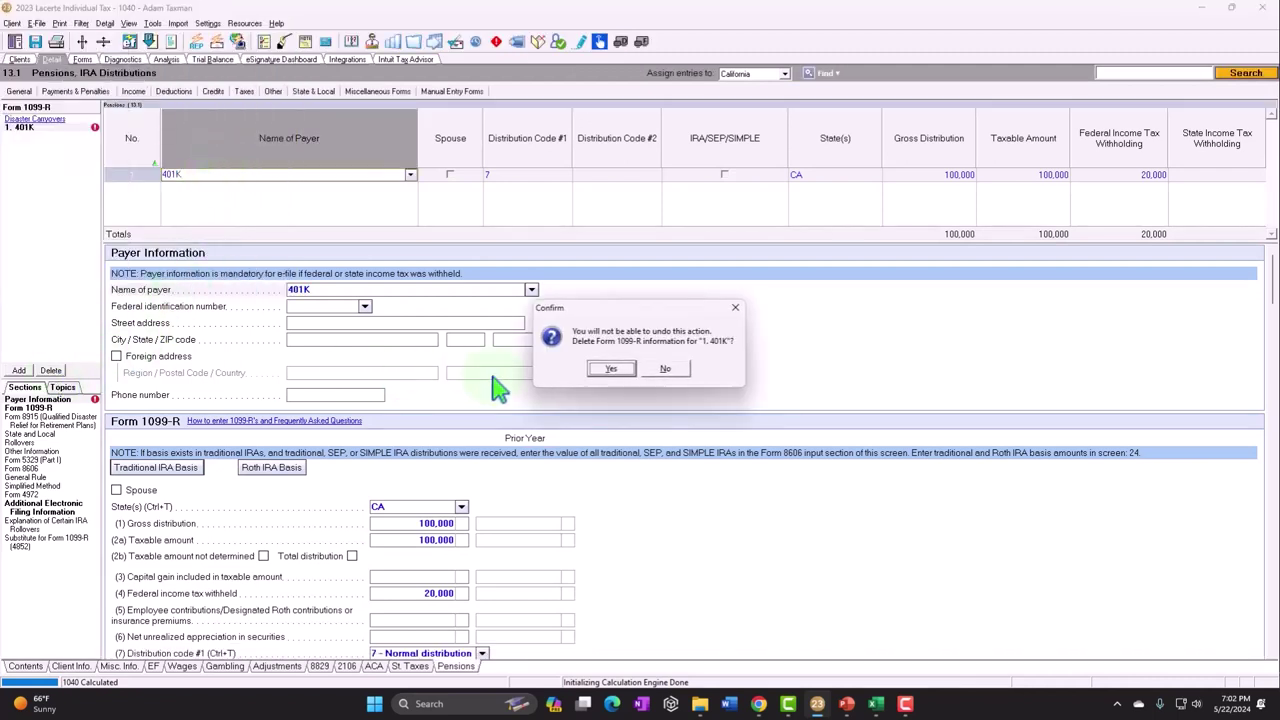
pyautogui.click(611, 369)
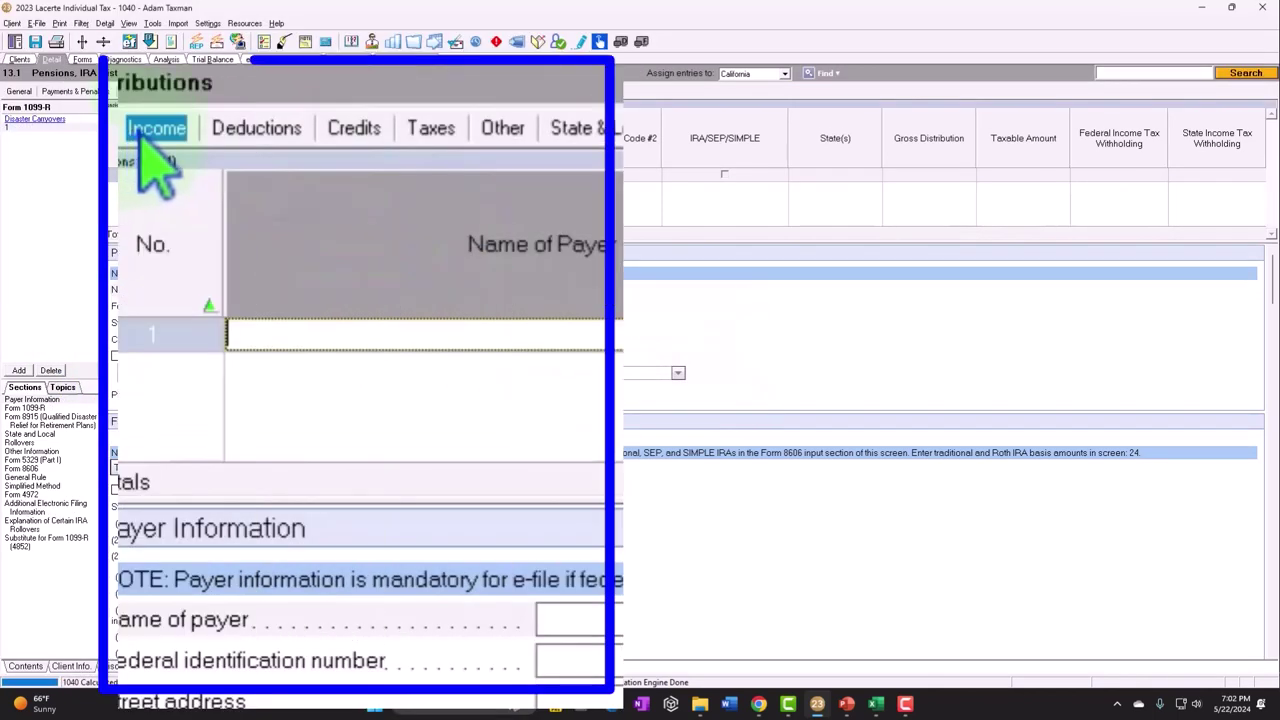
# Step: Open the Business Income (Schedule C) input and enter Misc as the principal business or profession
pyautogui.click(131, 93)
pyautogui.click(216, 237)
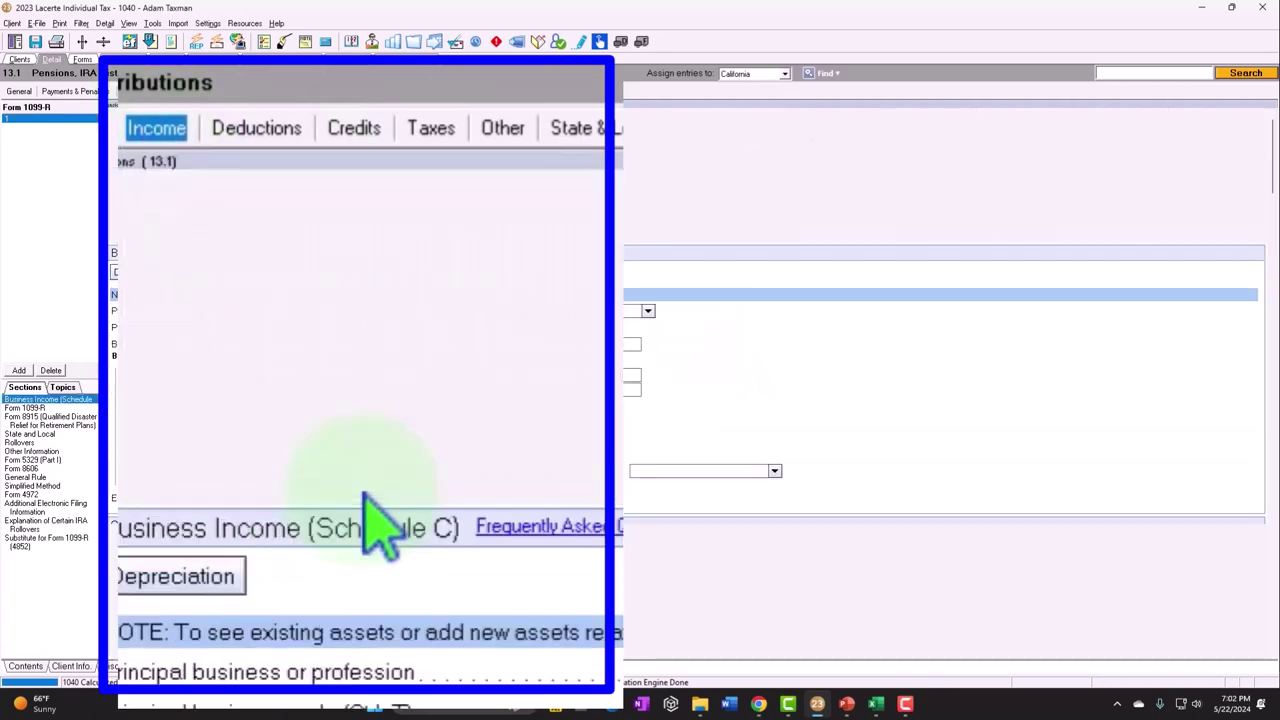
pyautogui.scroll(-3, 512, 340)
pyautogui.scroll(3, 512, 340)
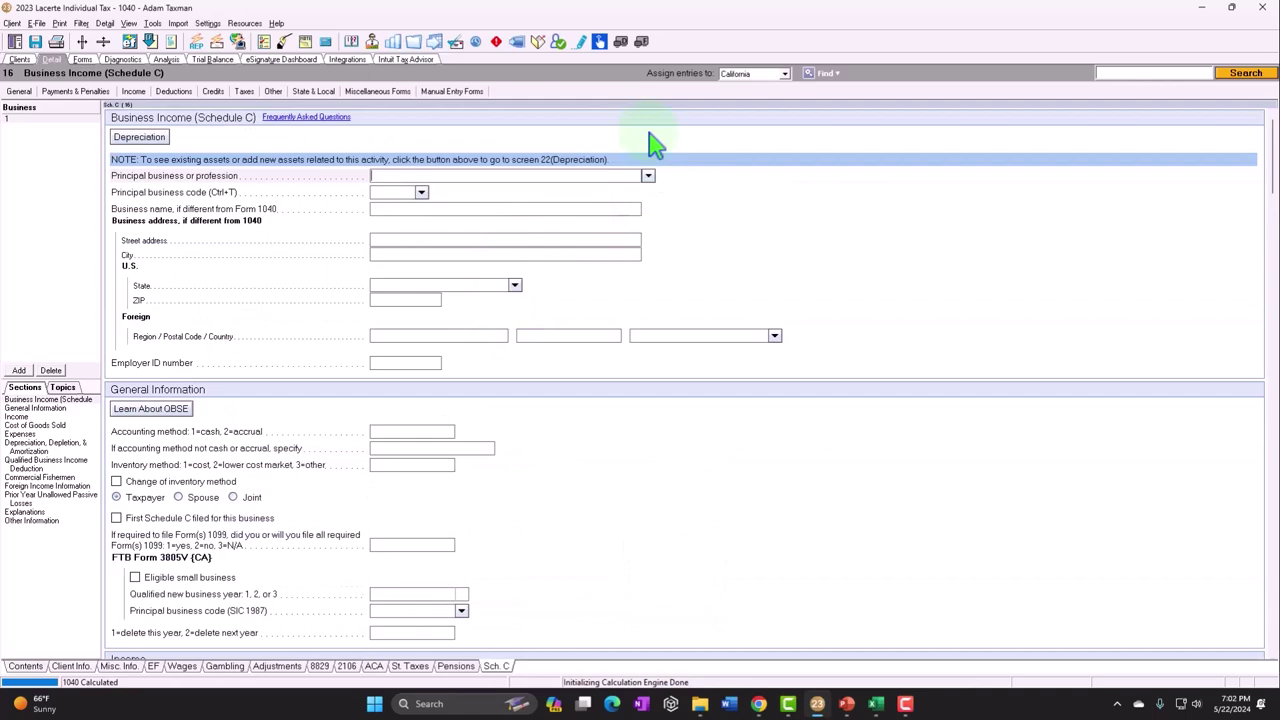
pyautogui.write('Misc')
pyautogui.press('Return')
# Step: Set the federal gross receipts or sales of the Misc business to 120,000
pyautogui.scroll(-3, 663, 410)
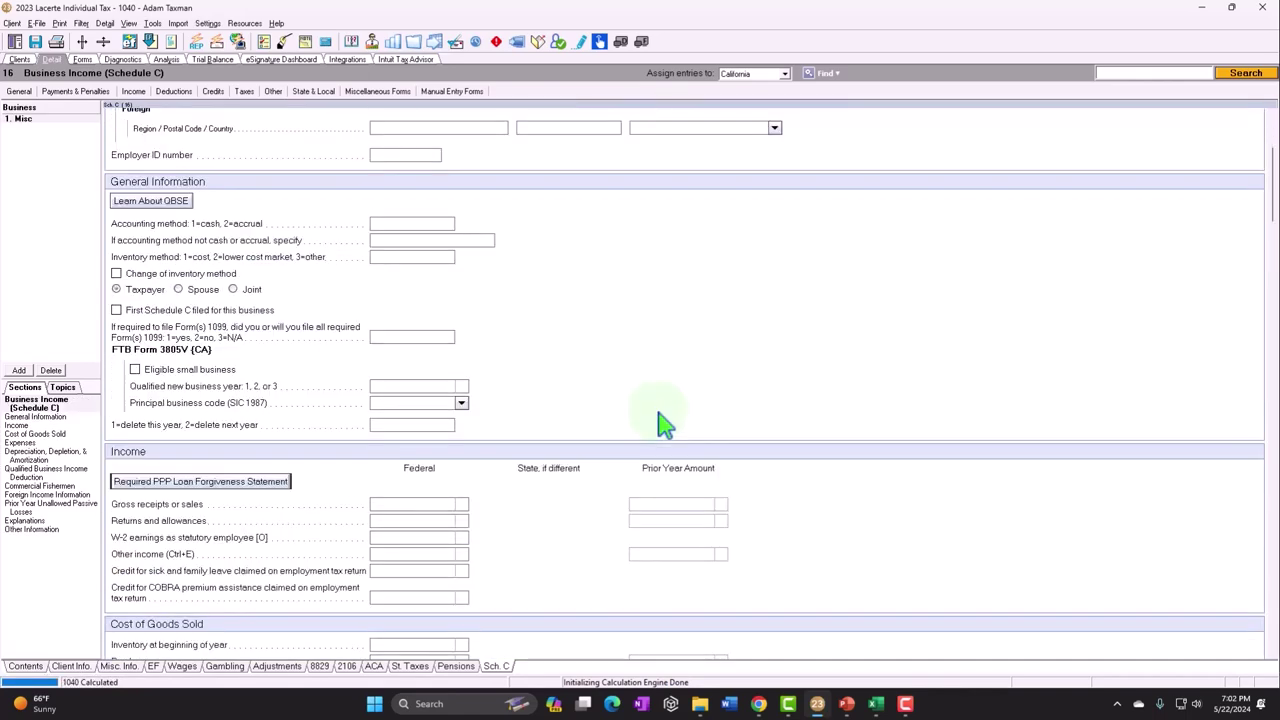
pyautogui.scroll(-2, 663, 425)
pyautogui.click(446, 366)
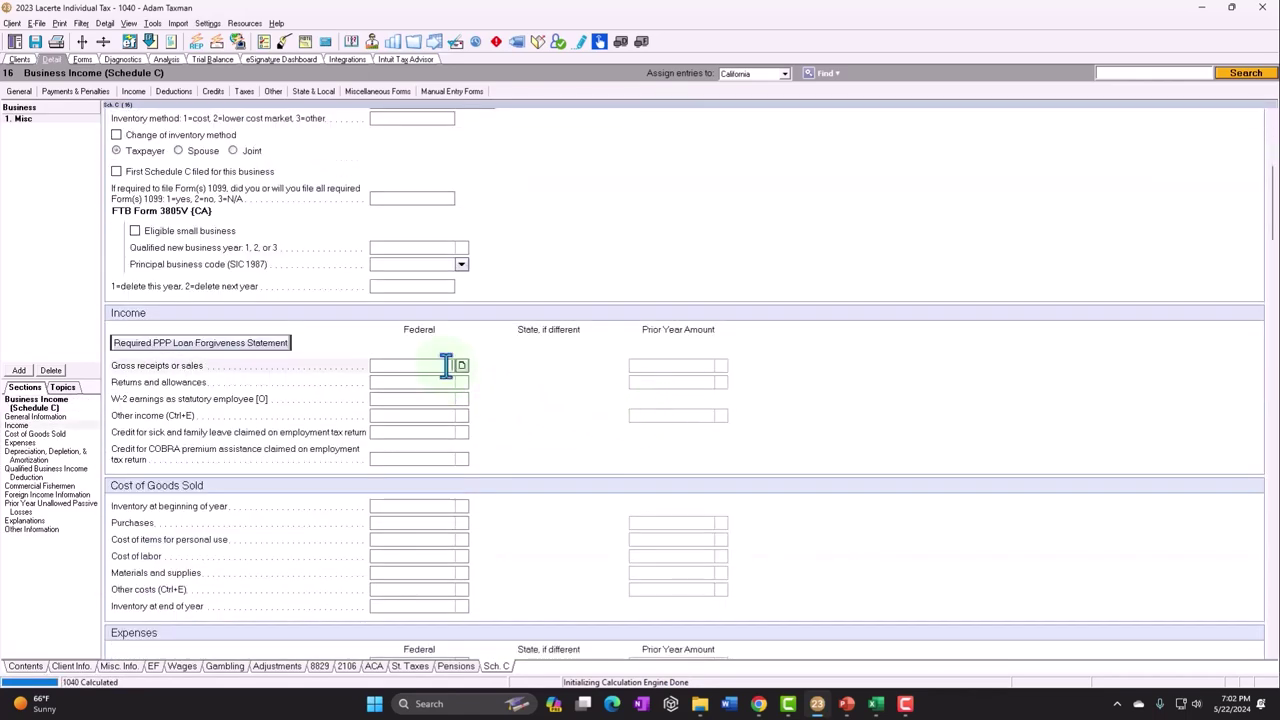
pyautogui.write('120,000')
pyautogui.press('Return')
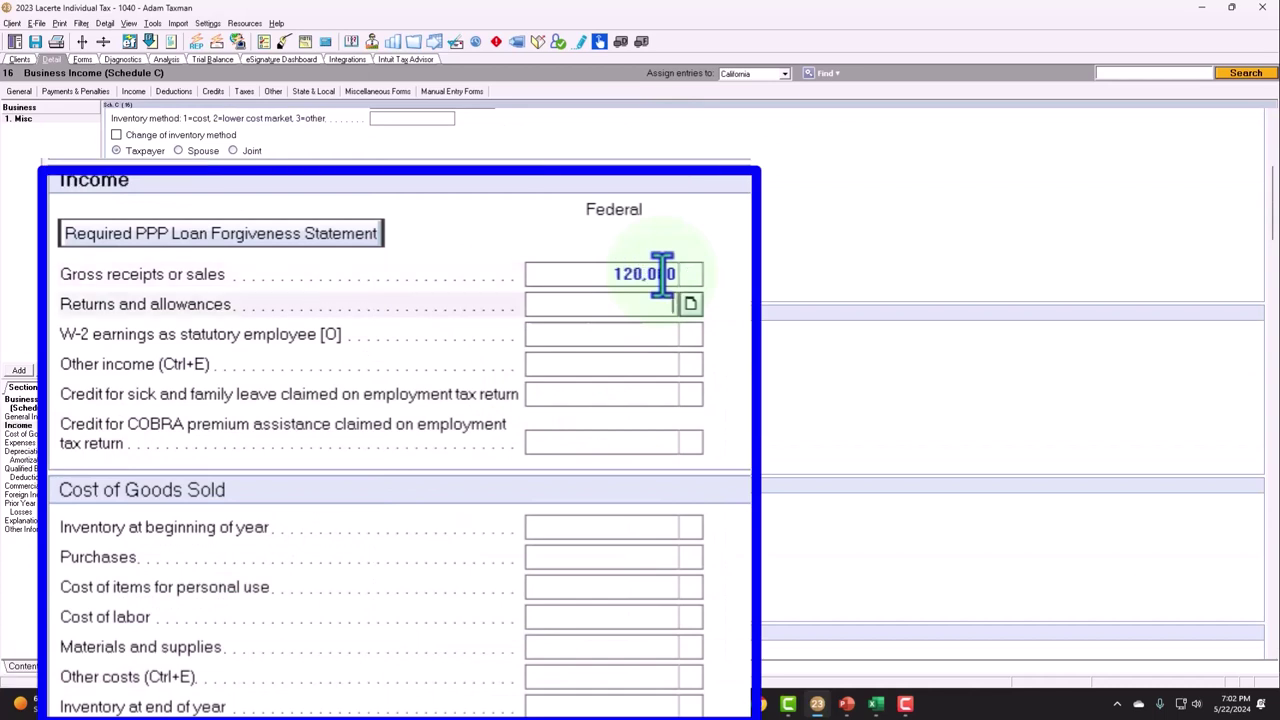
# Step: Enter 20,000 as the inventory at beginning of year under Cost of Goods Sold
pyautogui.click(634, 530)
pyautogui.write('20000')
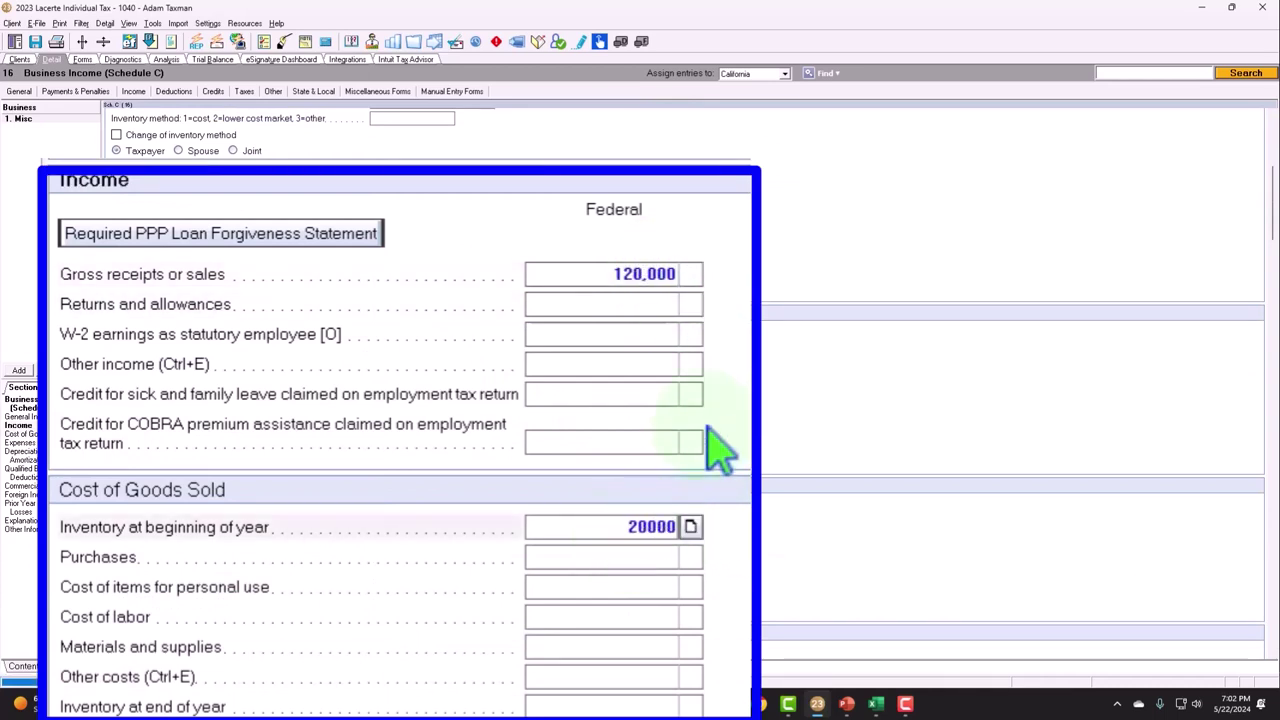
pyautogui.press('Return')
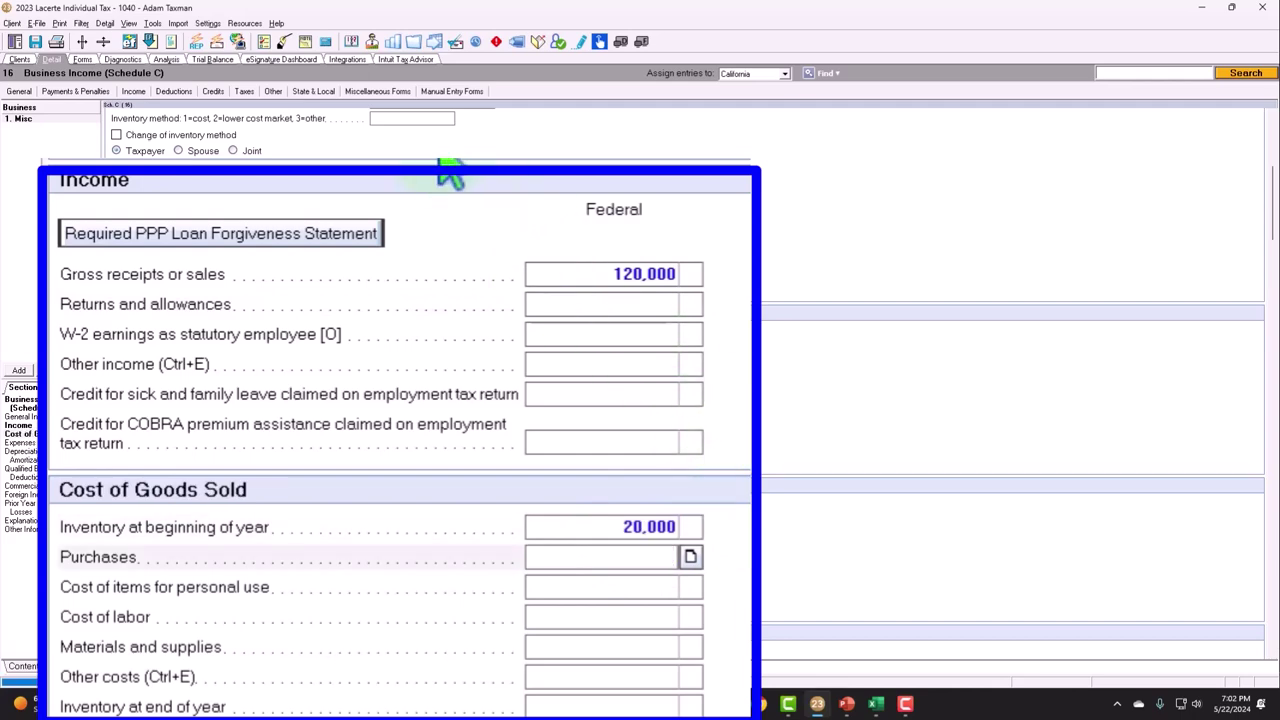
# Step: Check the Misc business's gross receipts, cost of goods sold and gross income on the Schedule C form
pyautogui.click(84, 62)
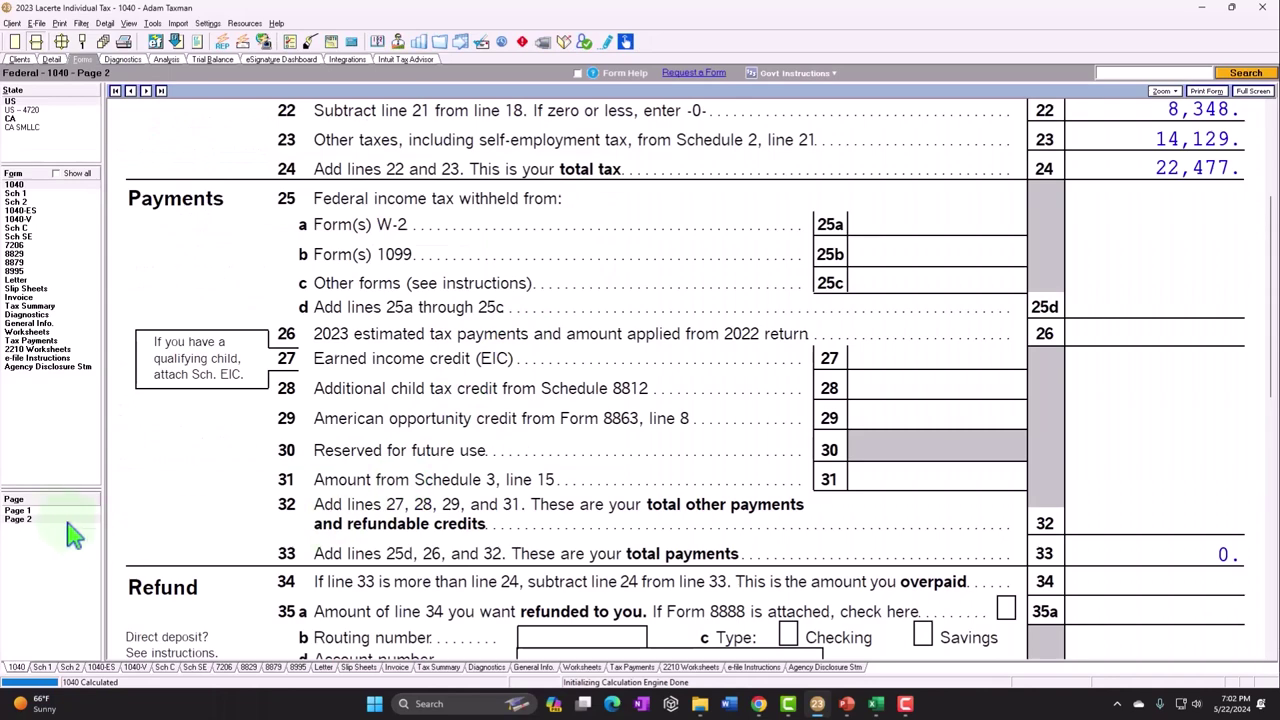
pyautogui.click(28, 511)
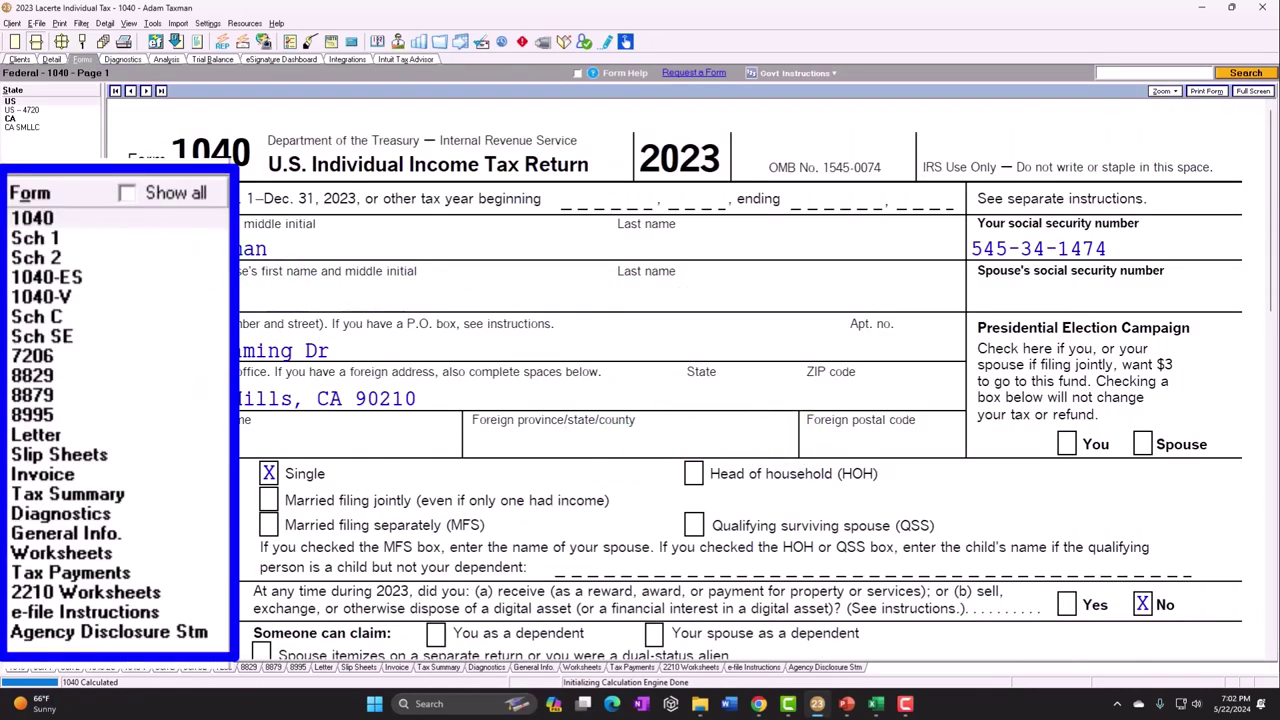
pyautogui.click(16, 228)
pyautogui.scroll(-3, 820, 380)
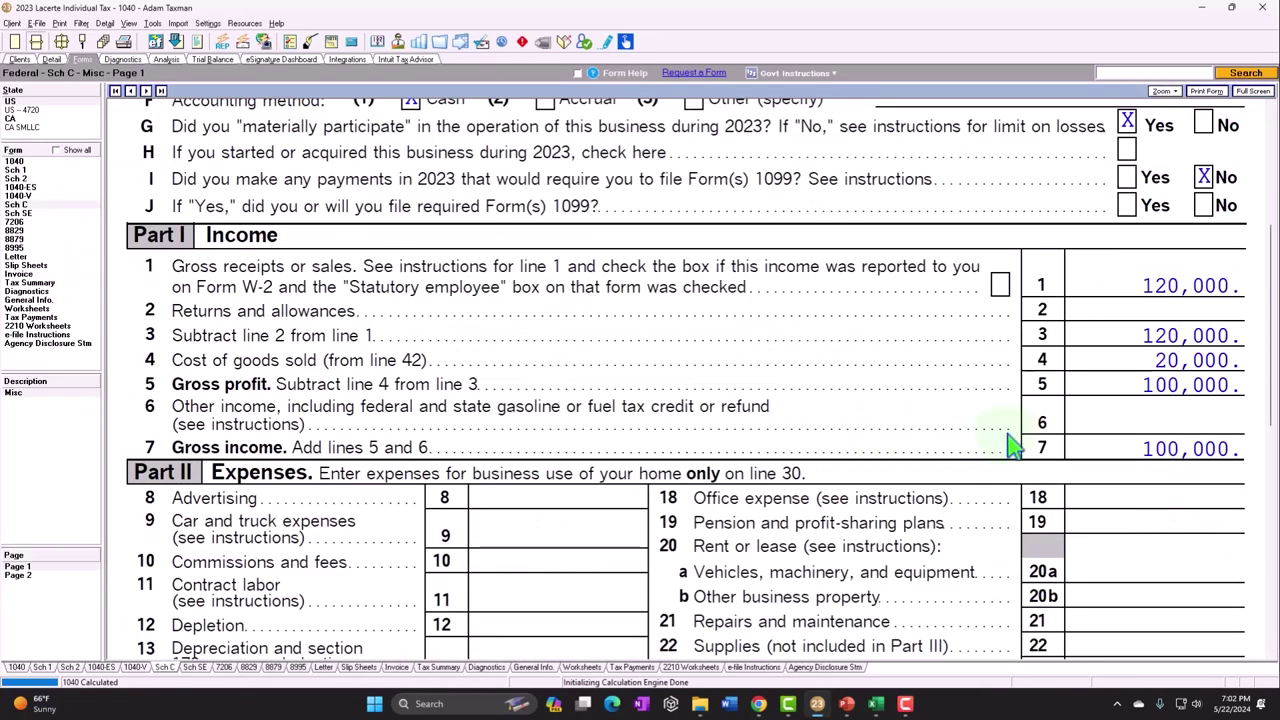
# Step: Clear the inventory at beginning of year amount in the Schedule C input
pyautogui.click(53, 64)
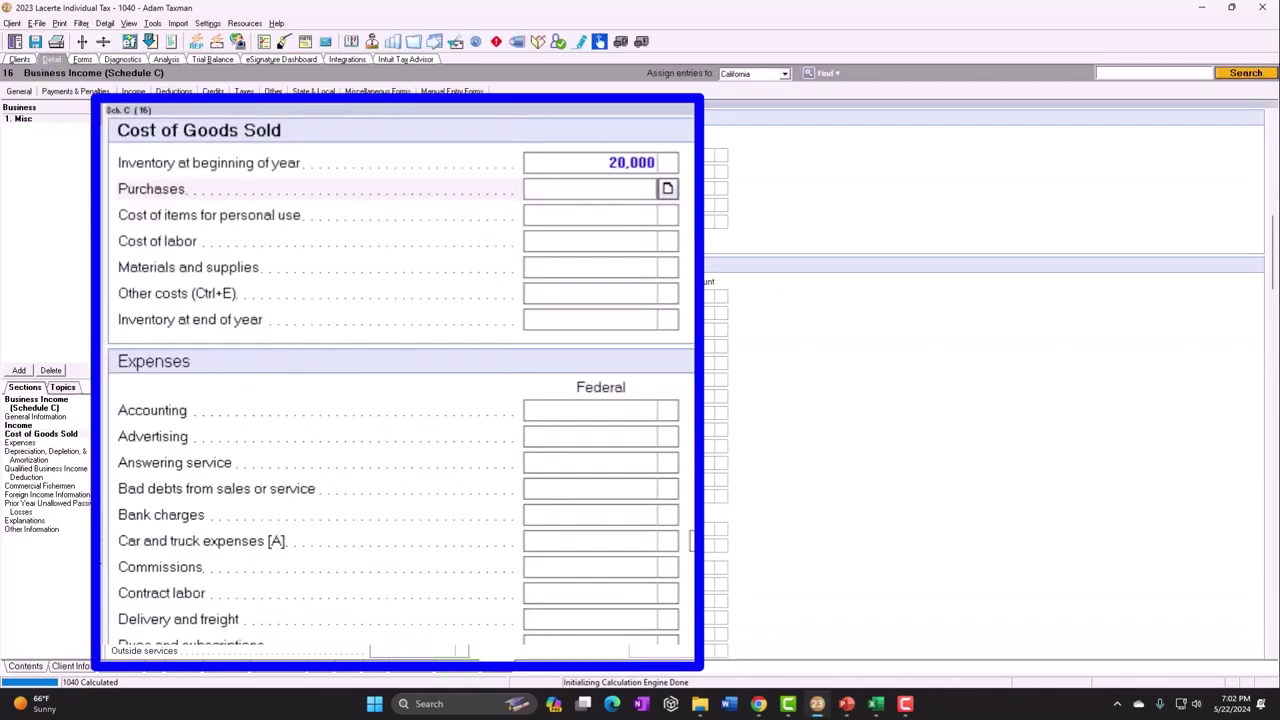
pyautogui.click(610, 165)
pyautogui.press('Delete')
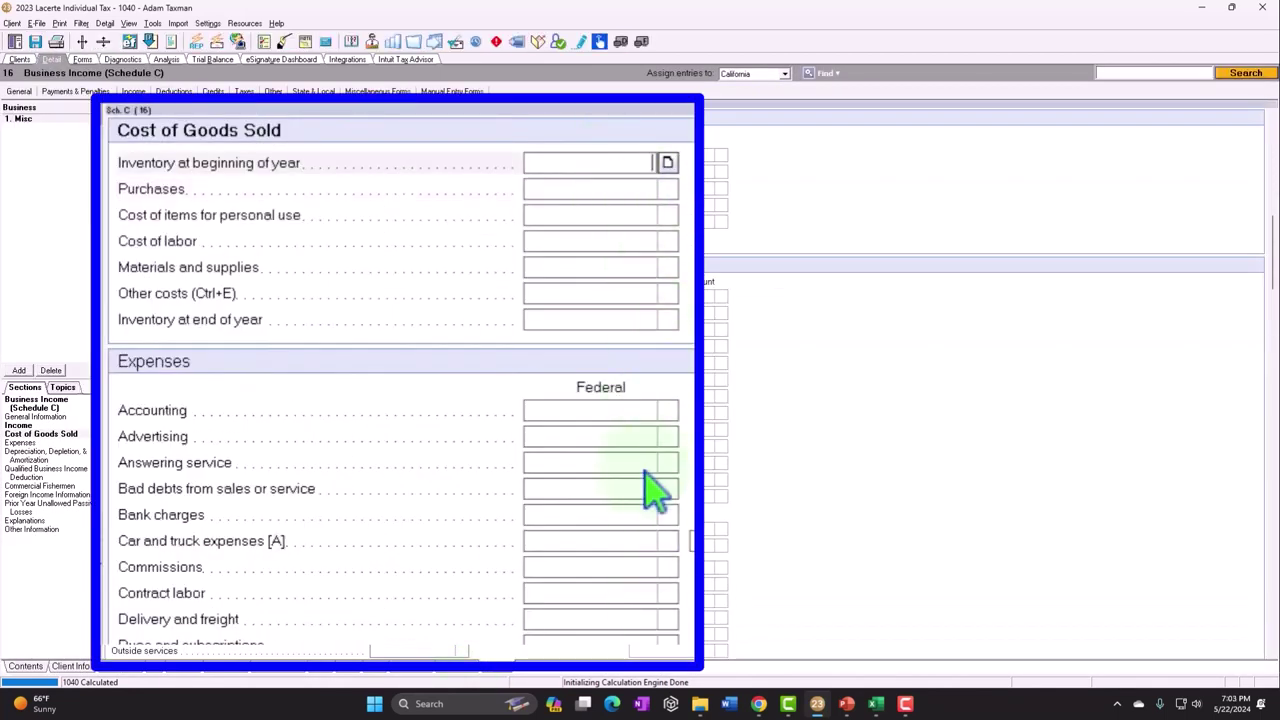
# Step: Enter 20,000 as the federal Advertising expense of the Misc business
pyautogui.click(605, 440)
pyautogui.write('20000')
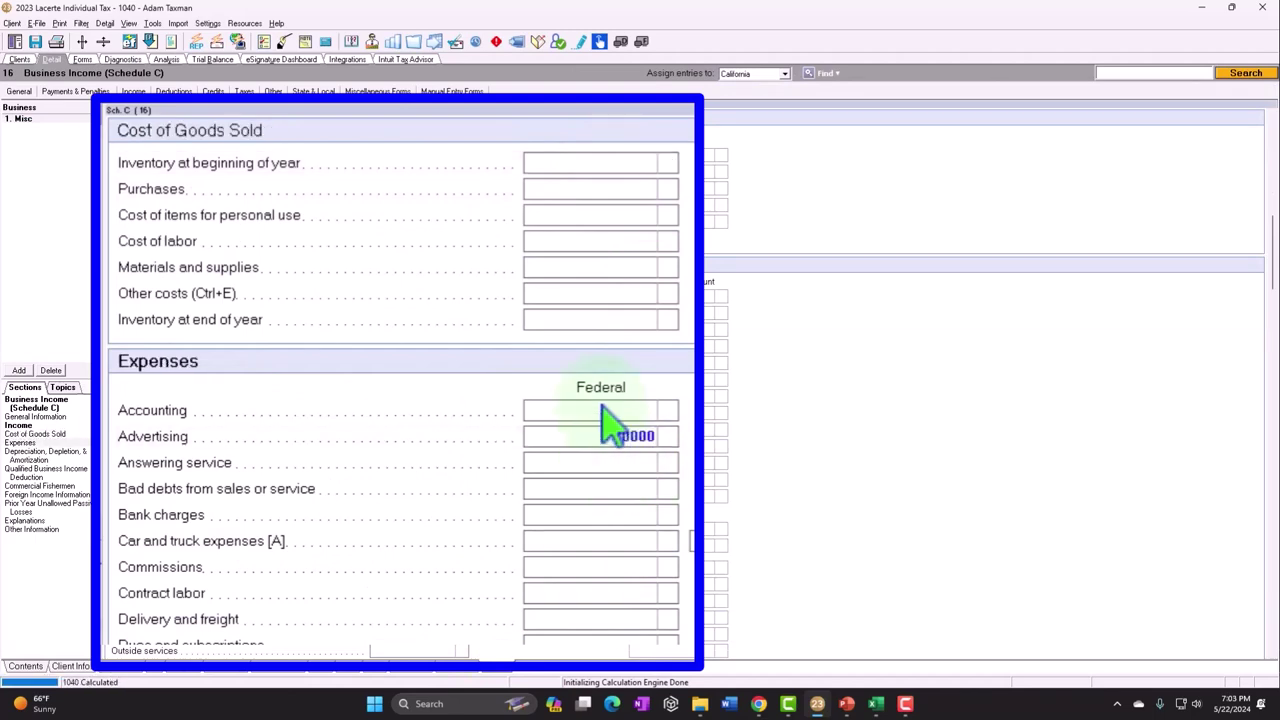
pyautogui.press('Return')
# Step: Review the Schedule C form's income, advertising expense, total expenses and net profit lines
pyautogui.press('F8')
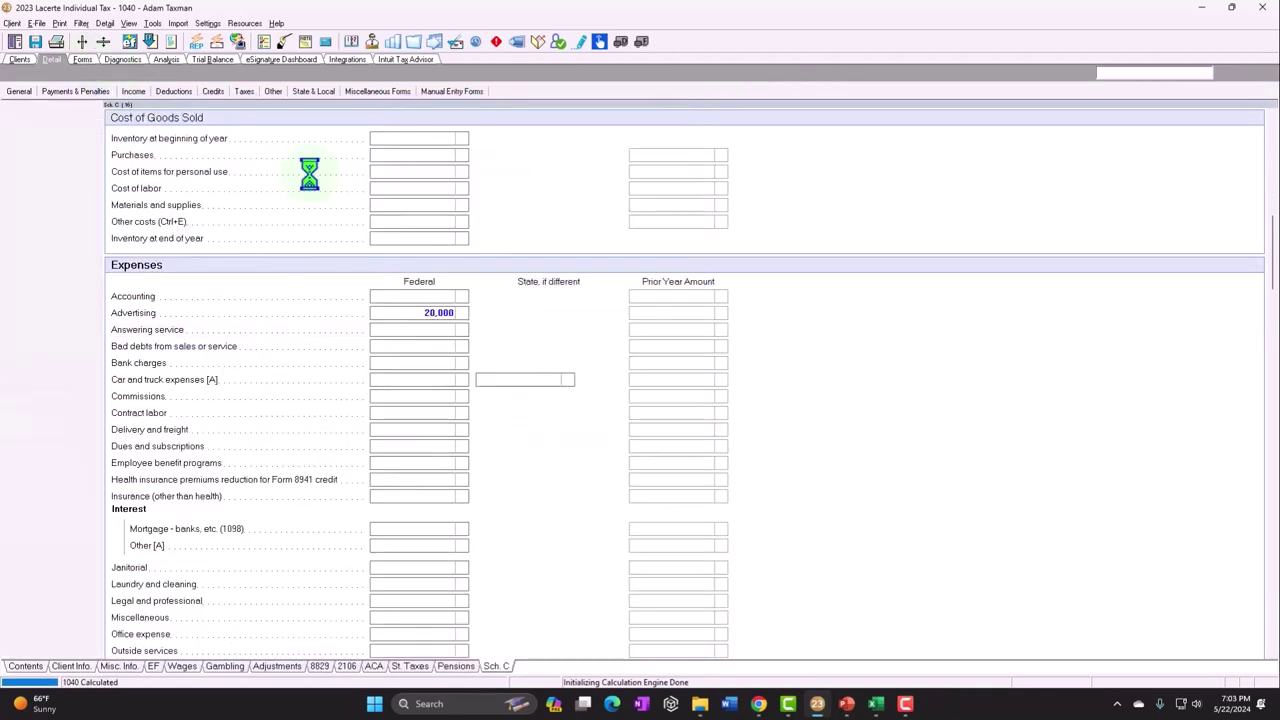
pyautogui.scroll(-1, 987, 437)
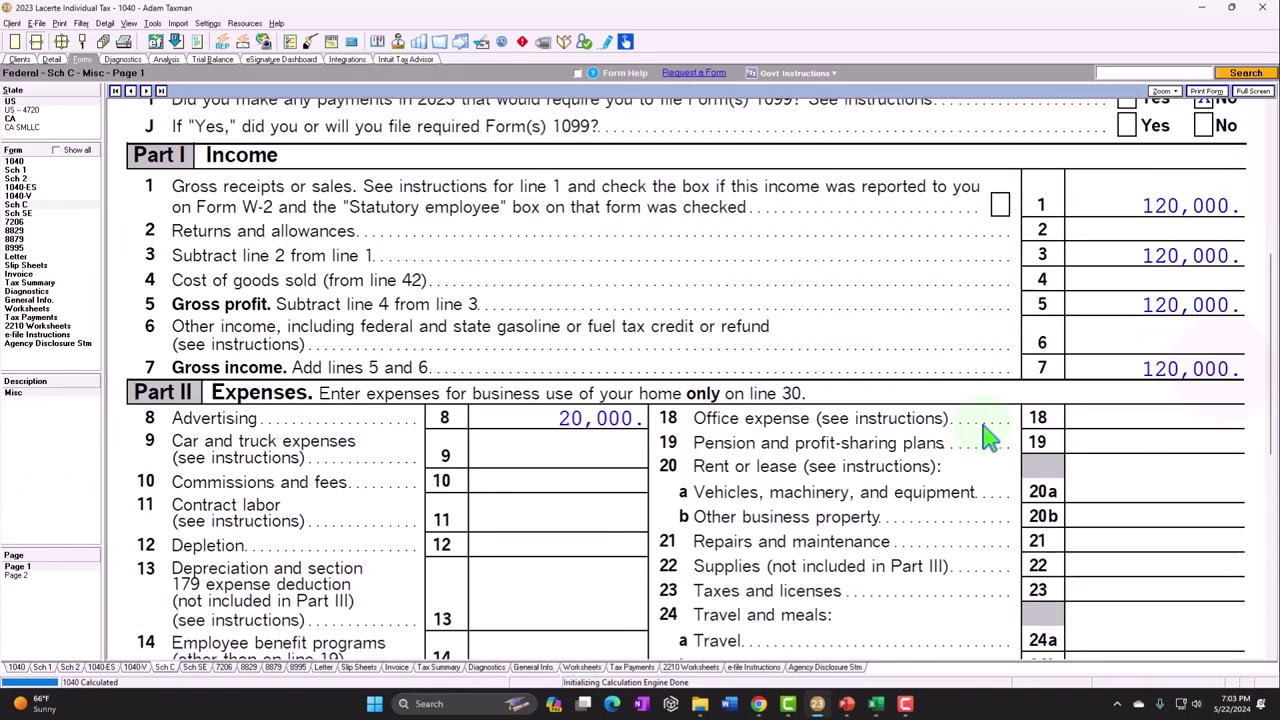
pyautogui.scroll(-1, 674, 423)
pyautogui.scroll(-3, 668, 424)
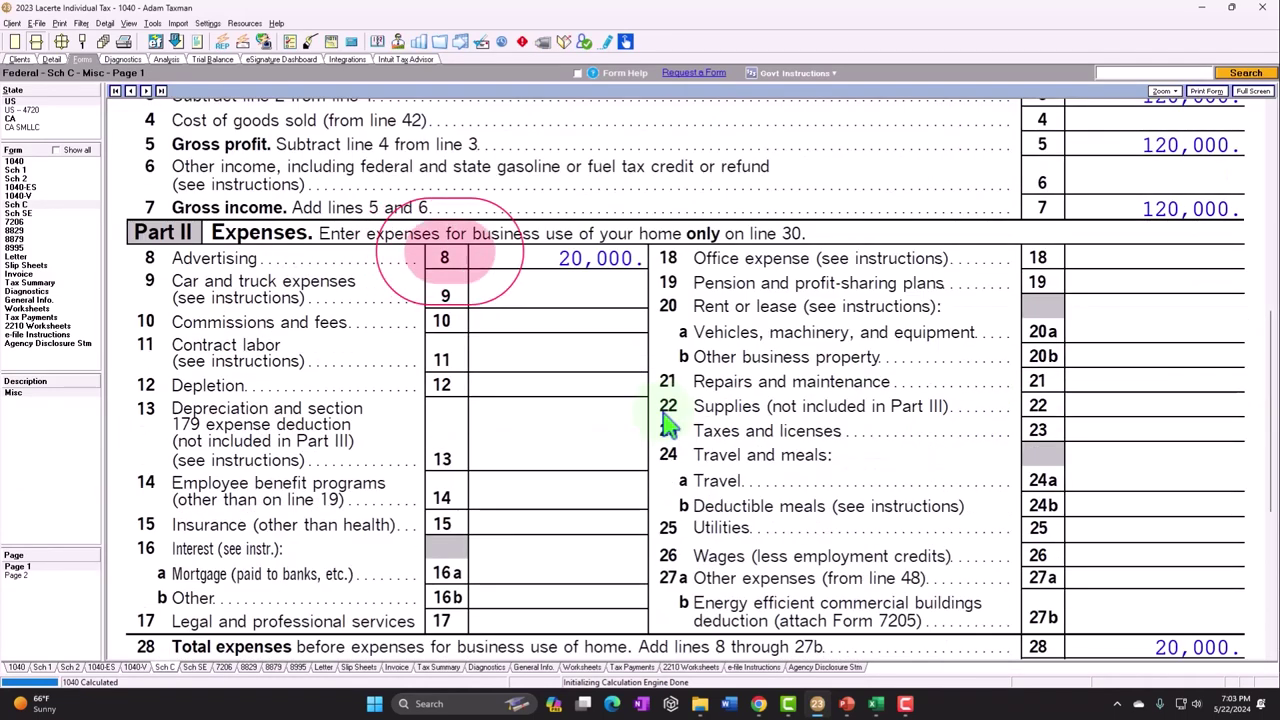
pyautogui.scroll(-1, 668, 424)
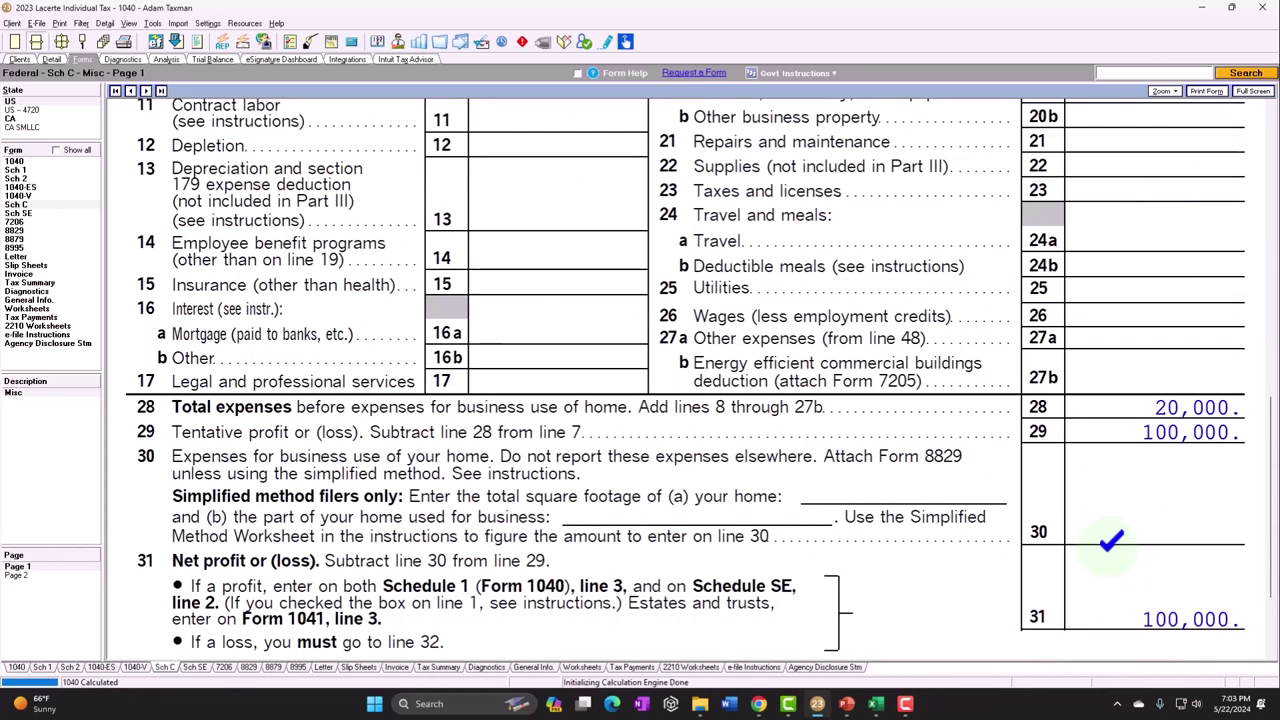
# Step: Review the self-employment tax calculation on Schedule SE and the business income and adjustments on both pages of Schedule 1
pyautogui.click(18, 213)
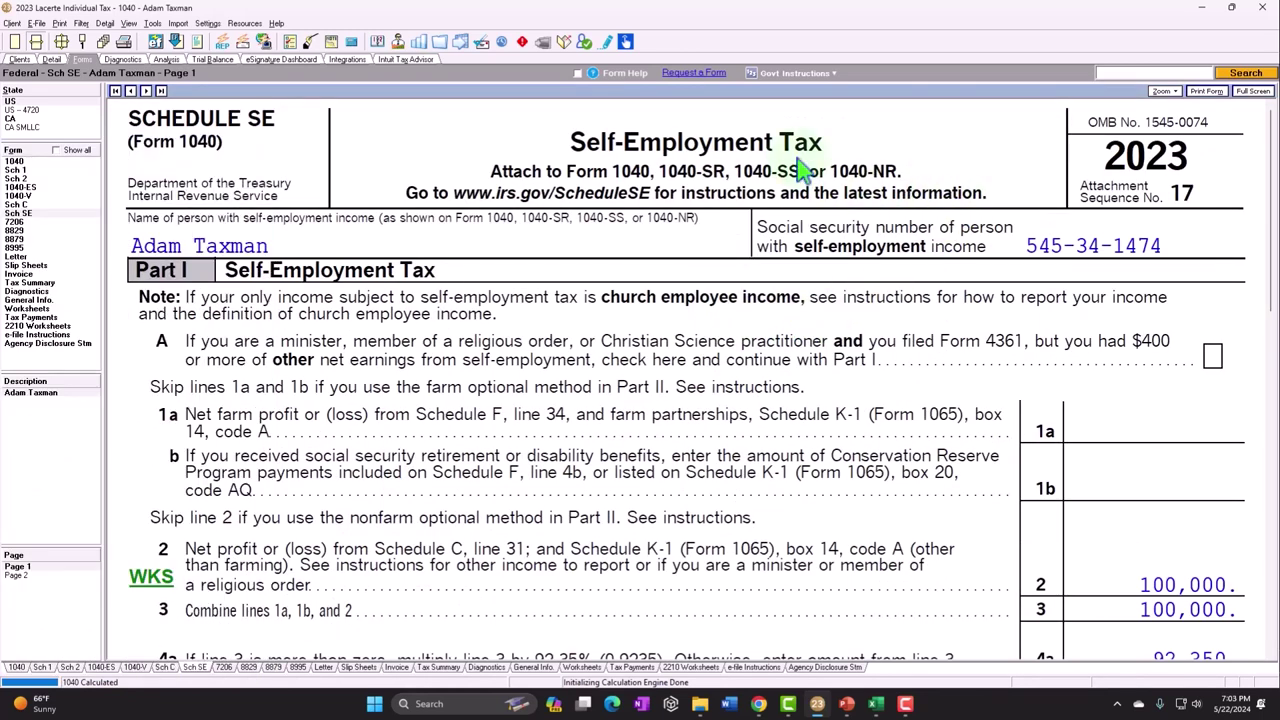
pyautogui.scroll(-10, 940, 380)
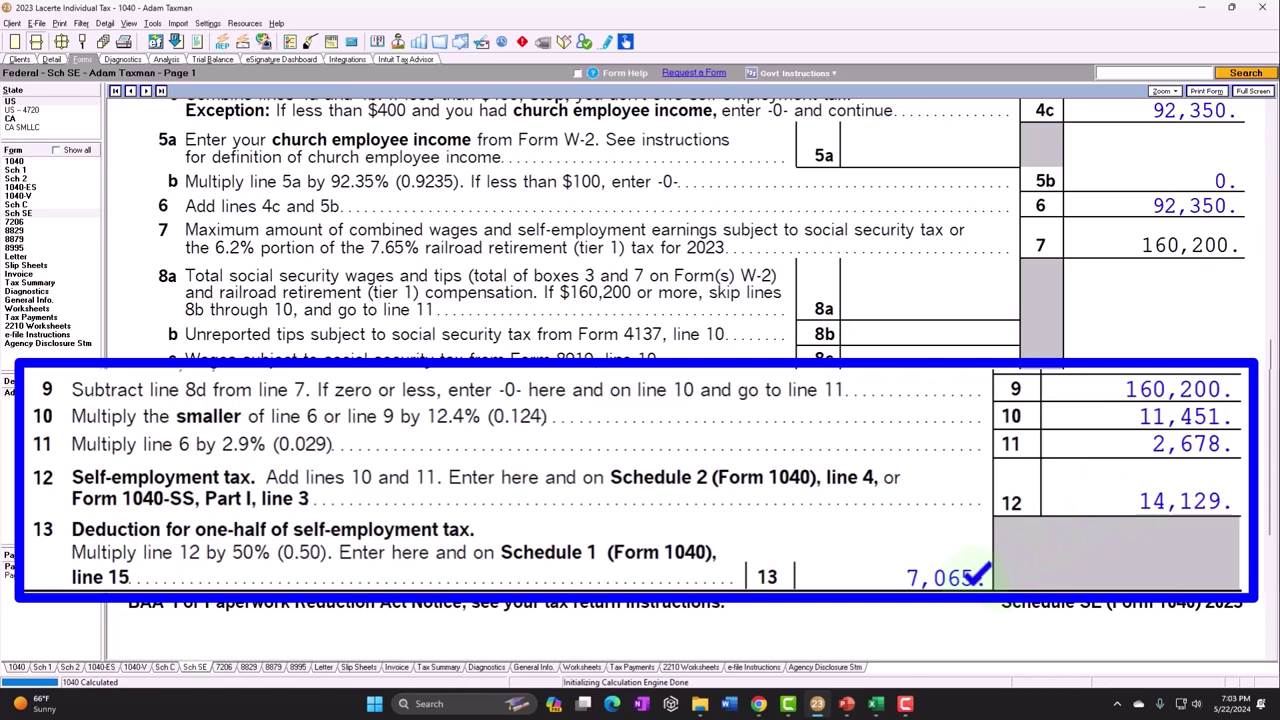
pyautogui.click(42, 171)
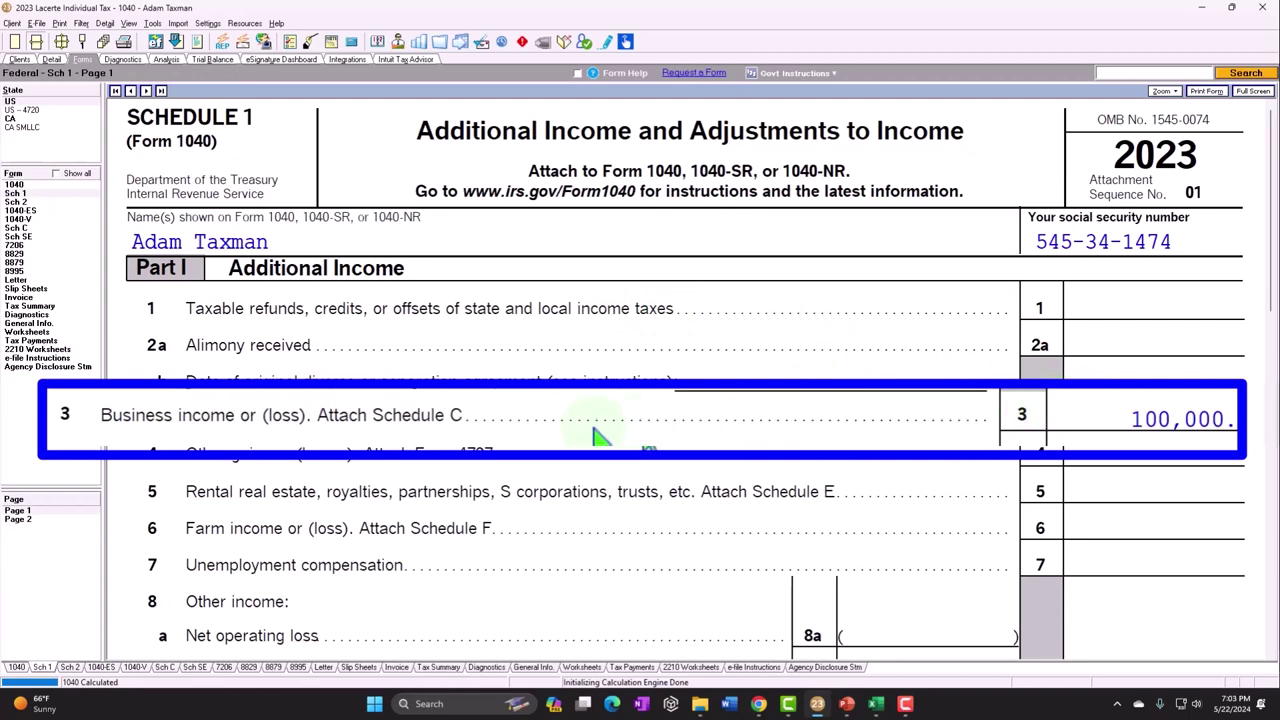
pyautogui.scroll(-5, 534, 435)
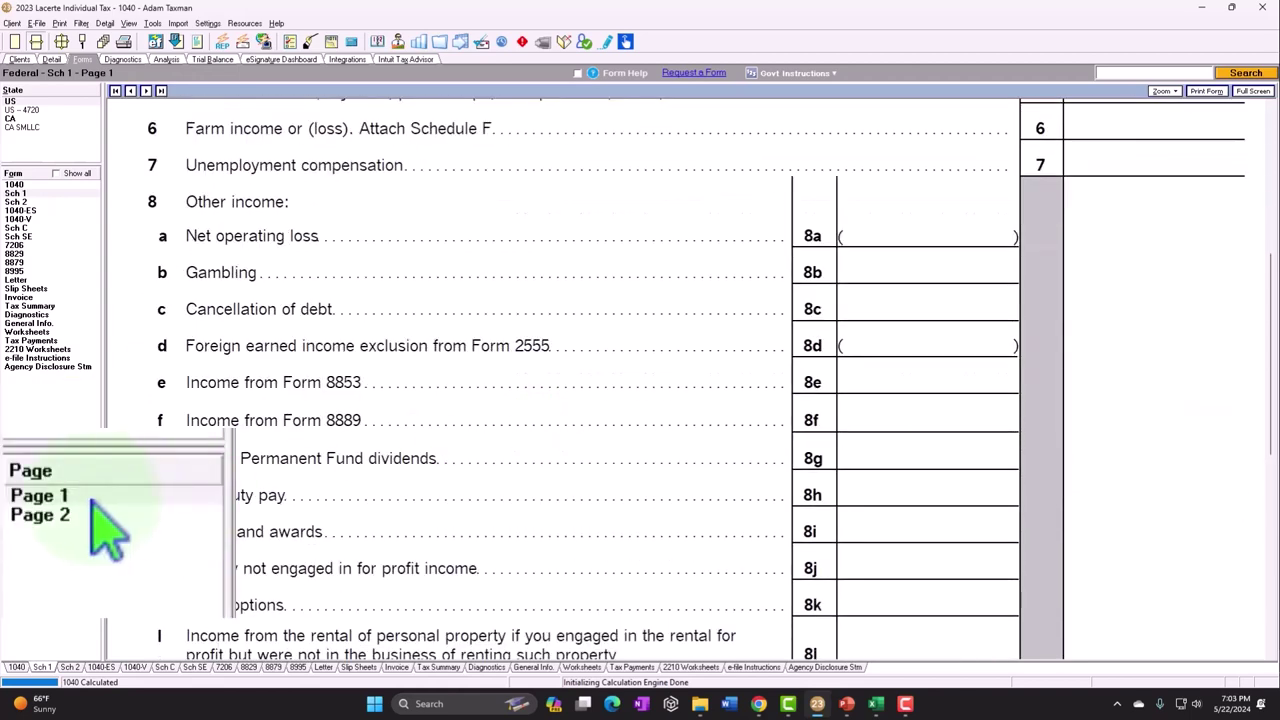
pyautogui.click(18, 519)
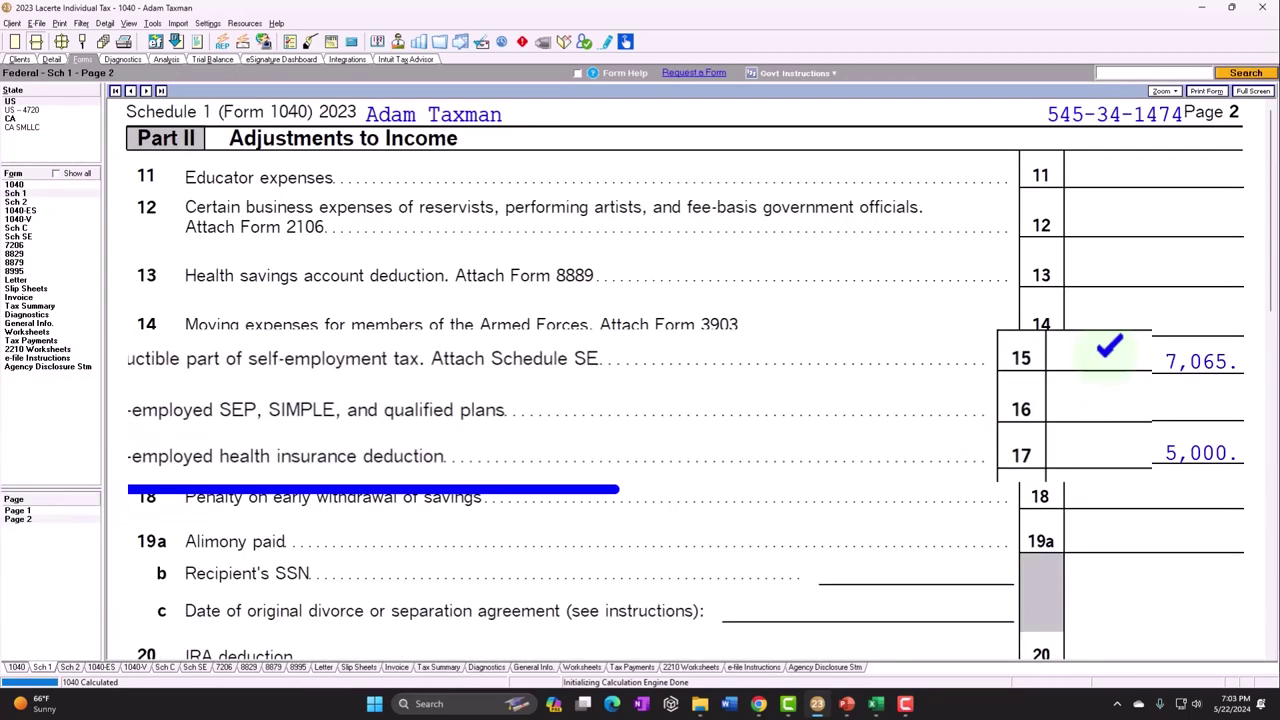
# Step: Clear the self-employed health insurance premiums input that feeds Schedule 1 line 17
pyautogui.rightClick(1130, 452)
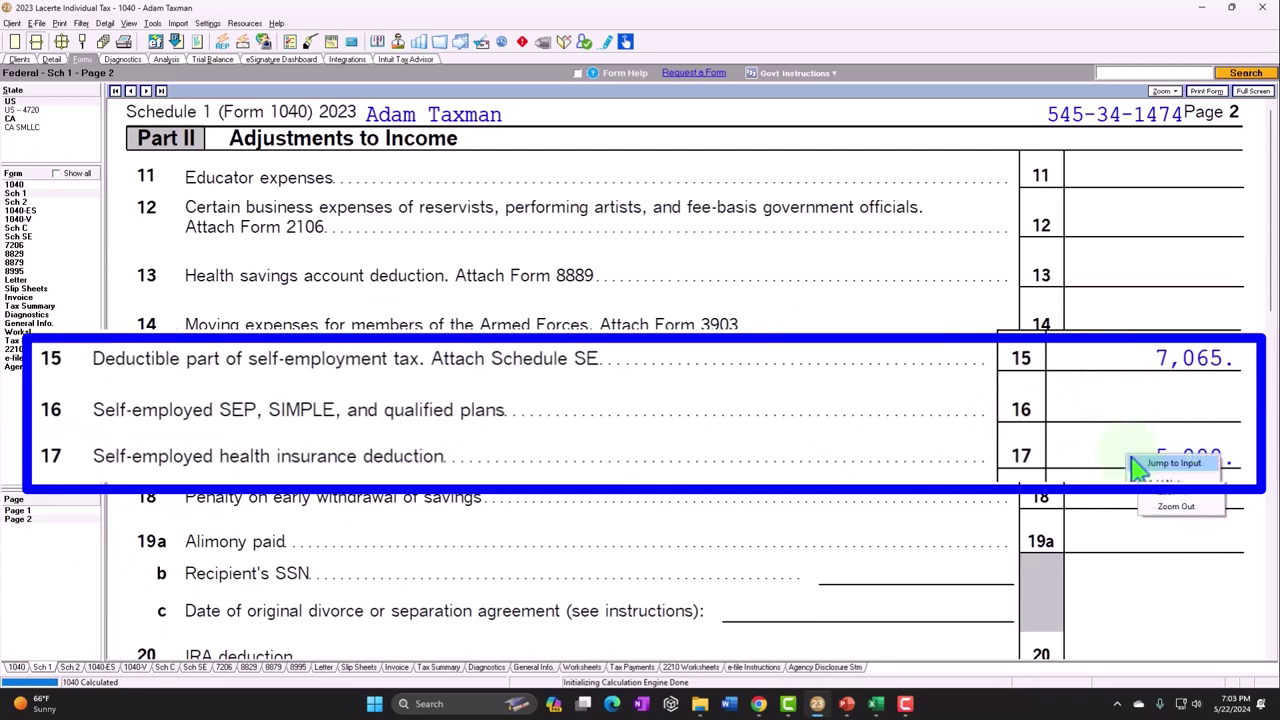
pyautogui.click(1160, 460)
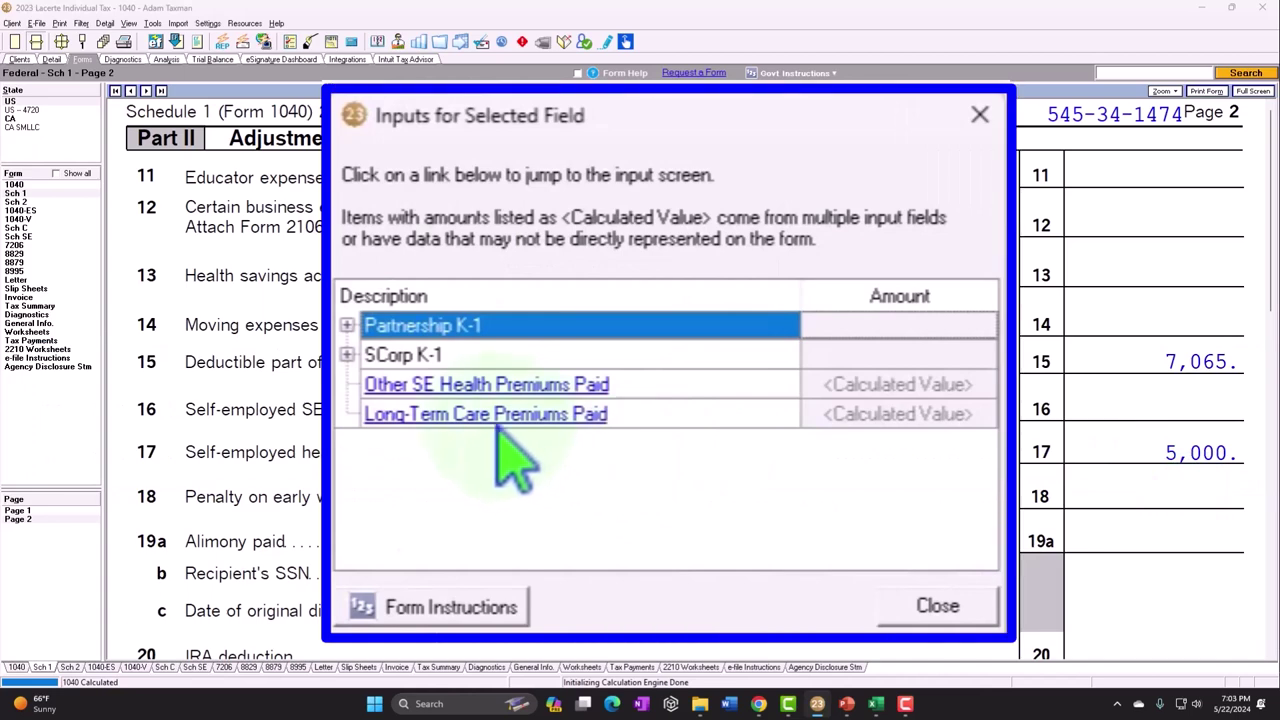
pyautogui.click(506, 357)
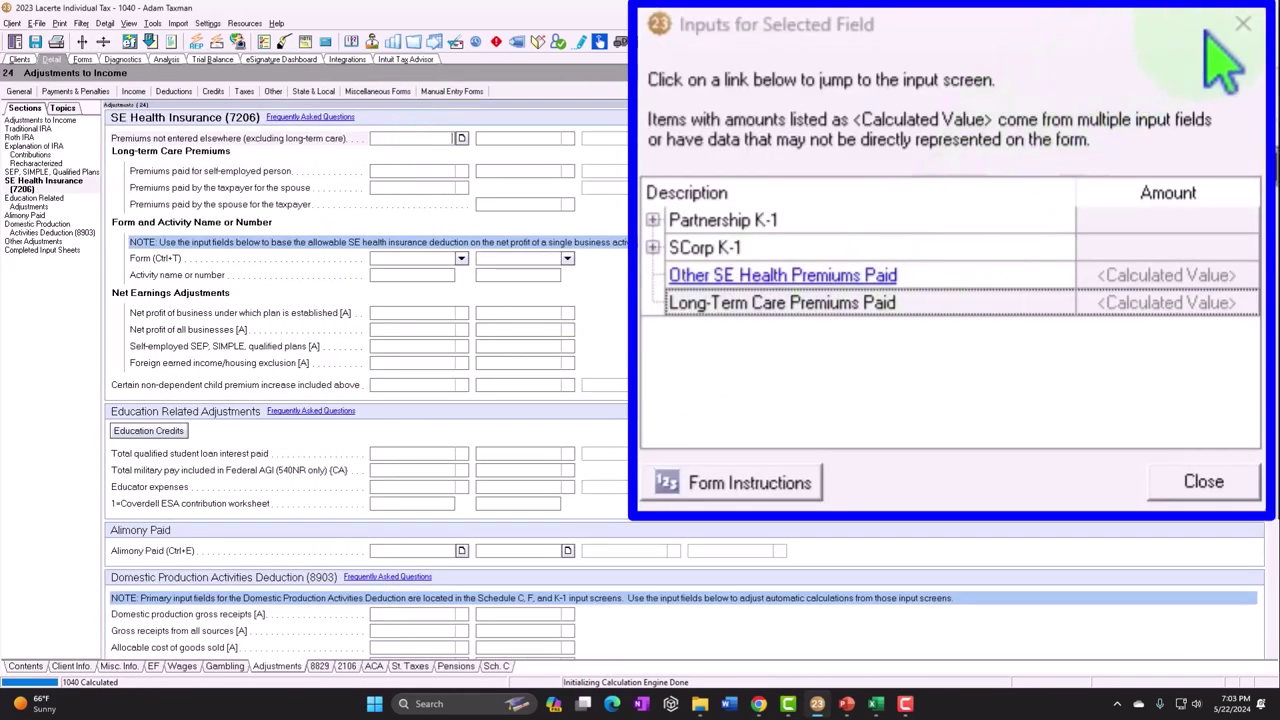
pyautogui.click(102, 42)
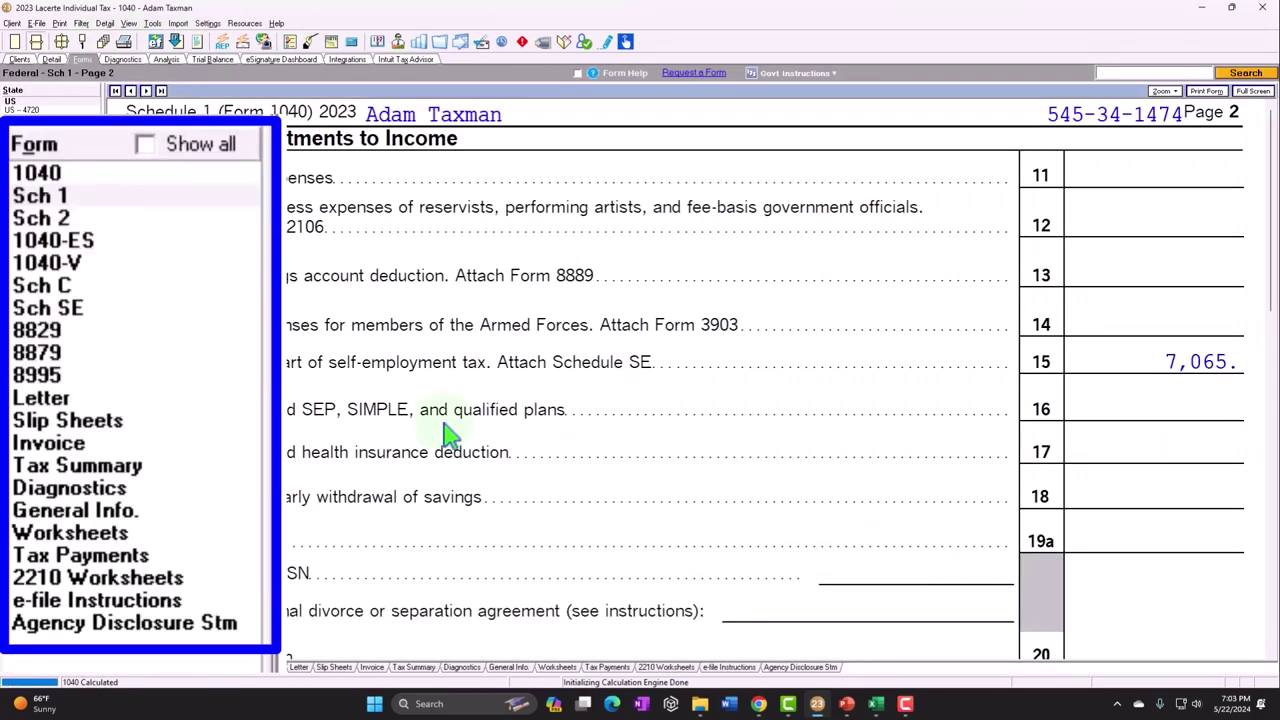
# Step: Examine Form 1040 page 1 from total income through adjustments and deductions to taxable income
pyautogui.click(15, 184)
pyautogui.scroll(-10, 848, 470)
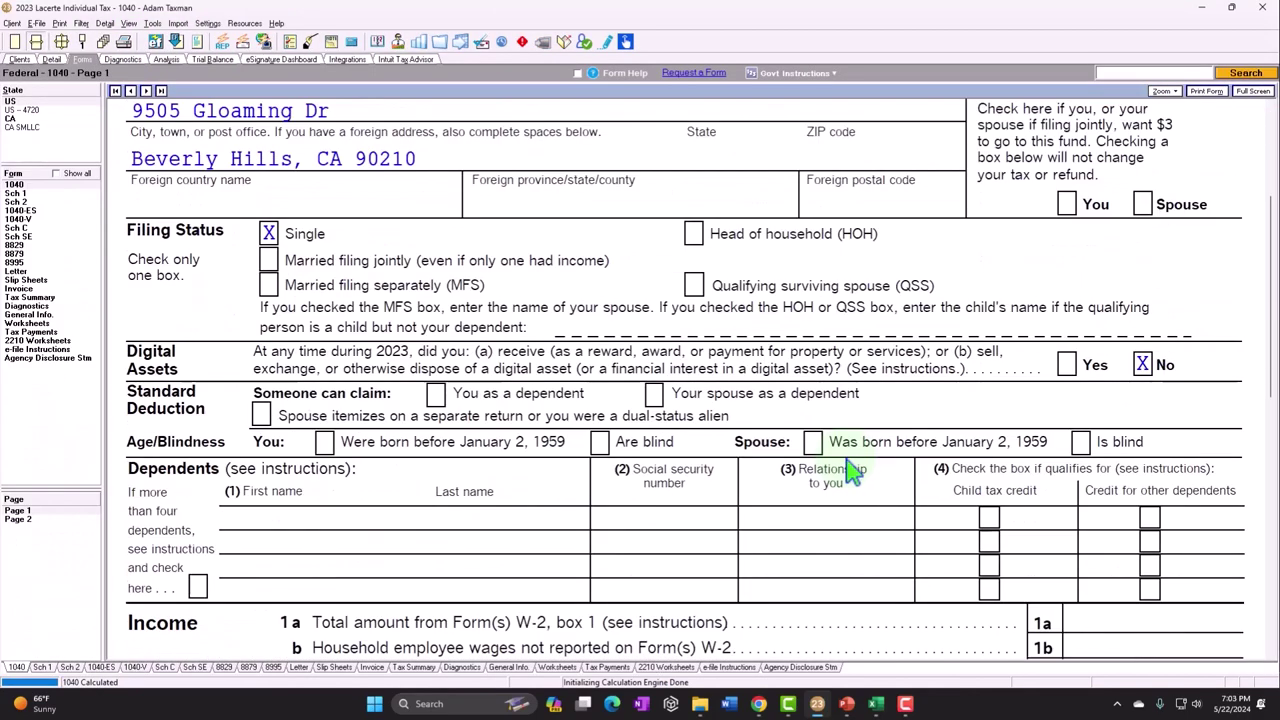
pyautogui.scroll(-5, 848, 470)
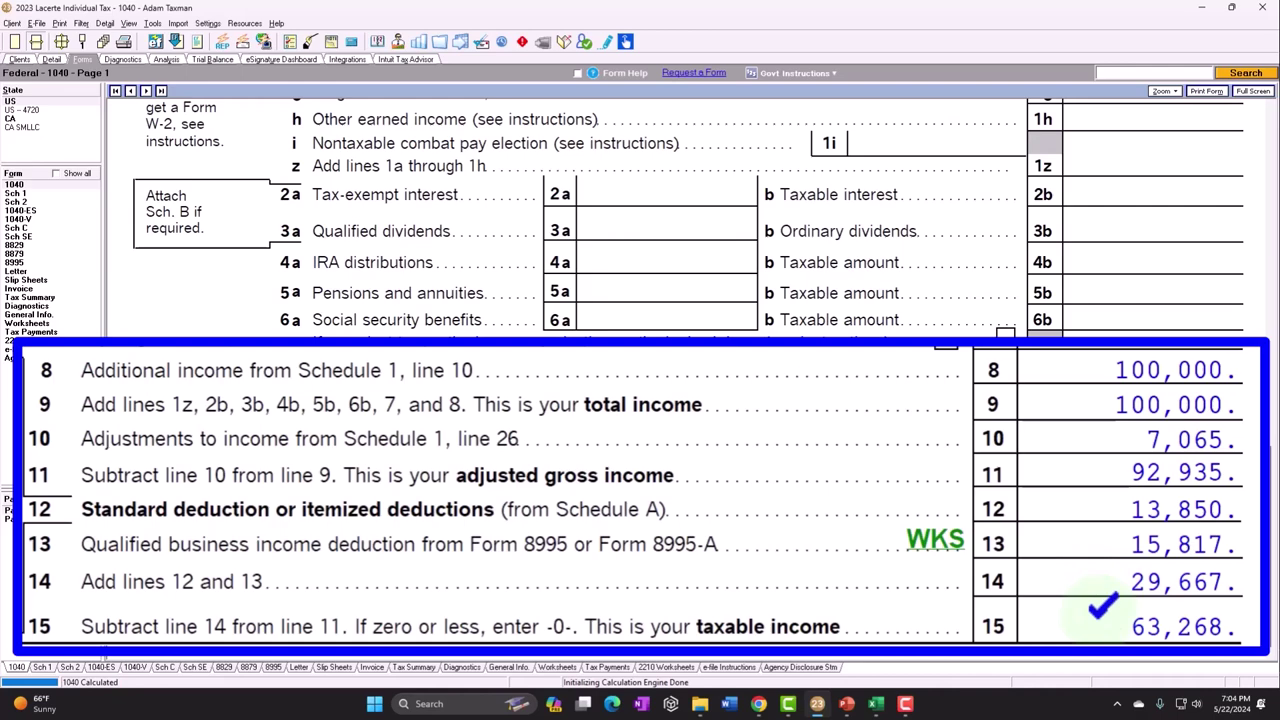
# Step: Compare Form 1040 page 2's total tax and withholding lines with the W-2 slide in the PowerPoint presentation
pyautogui.click(58, 519)
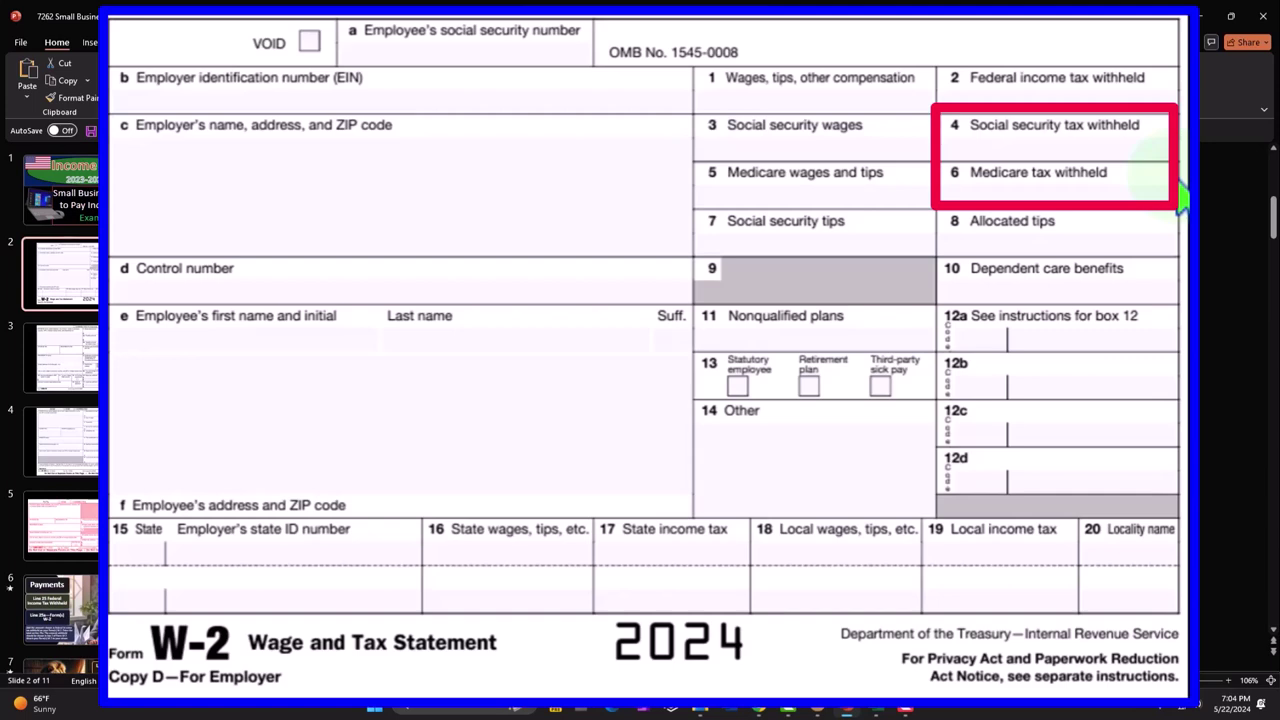
pyautogui.hotkey('ctrl', 'z')
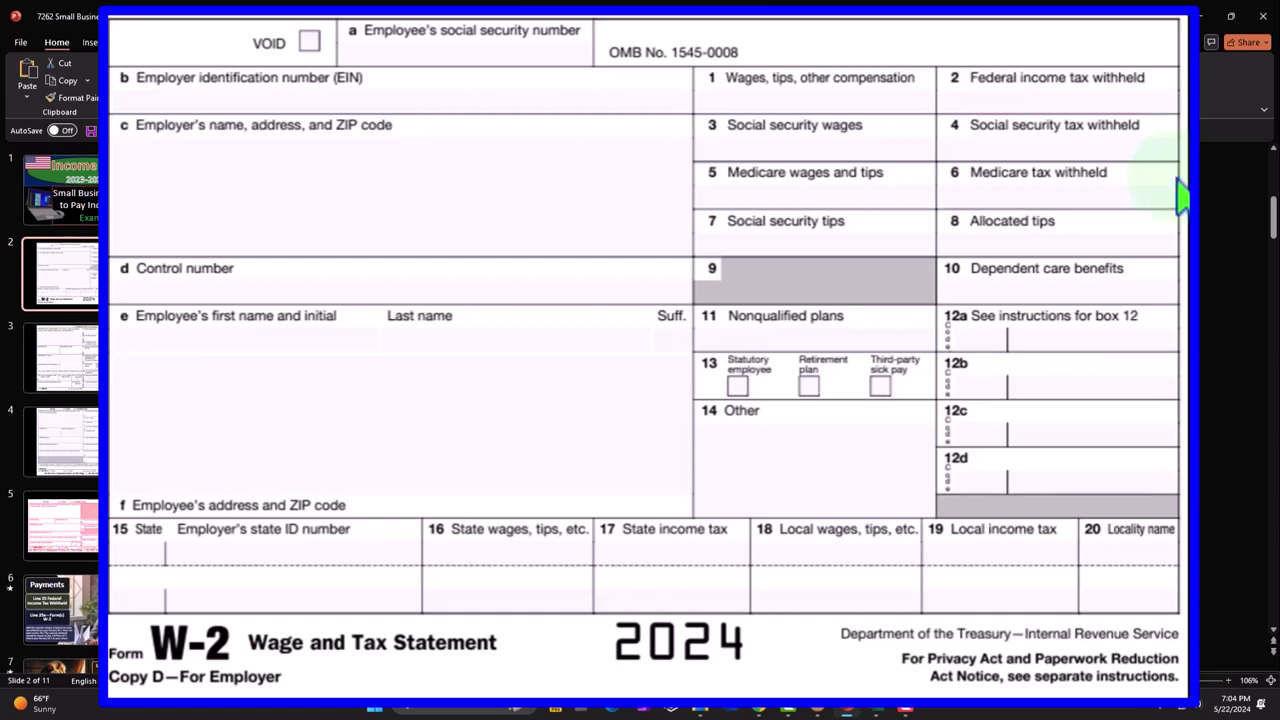
pyautogui.hotkey('alt', 'Tab')
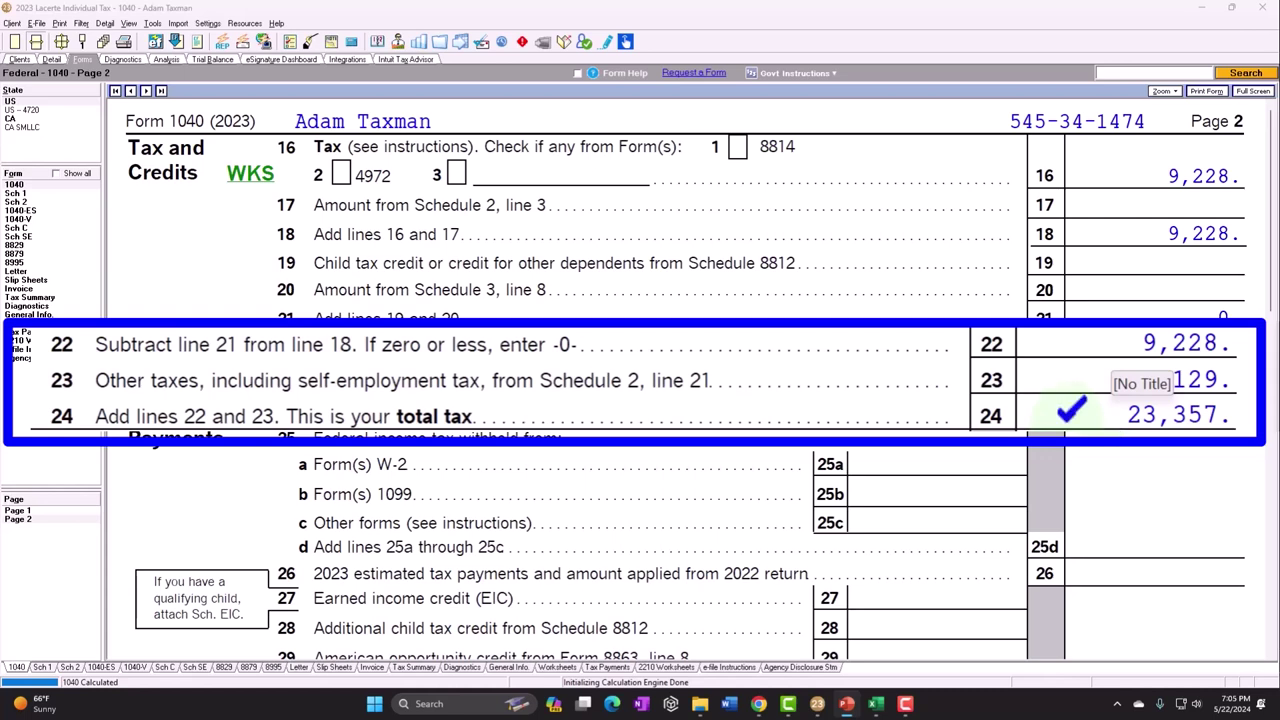
pyautogui.scroll(-3, 1112, 465)
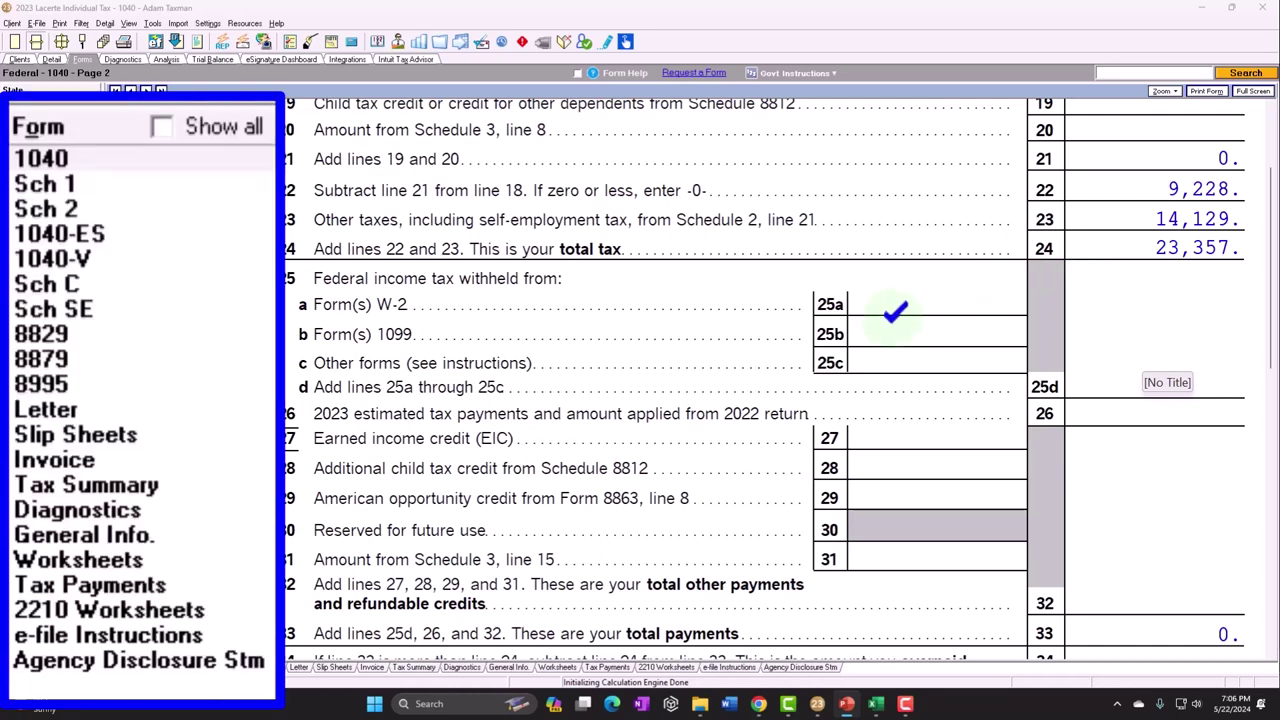
# Step: Review the gross receipts, advertising expense, total expenses and tentative profit on the Misc business's Schedule C
pyautogui.click(16, 204)
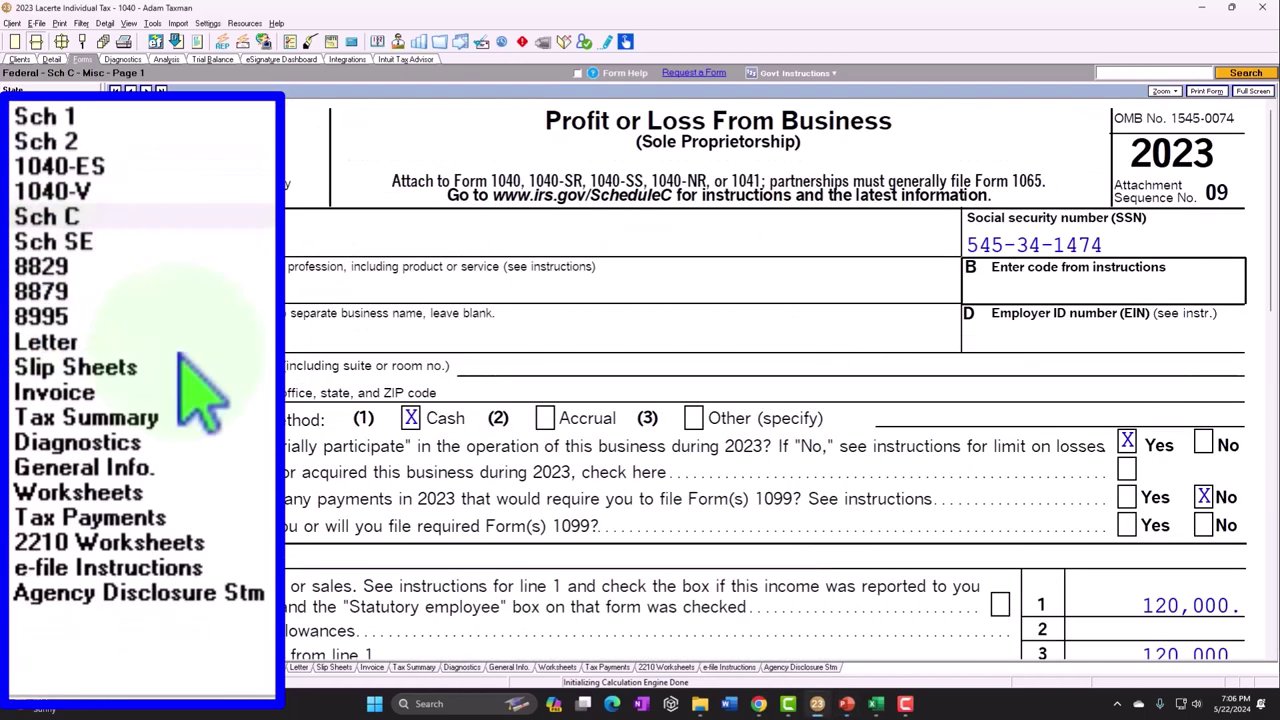
pyautogui.scroll(-5, 869, 366)
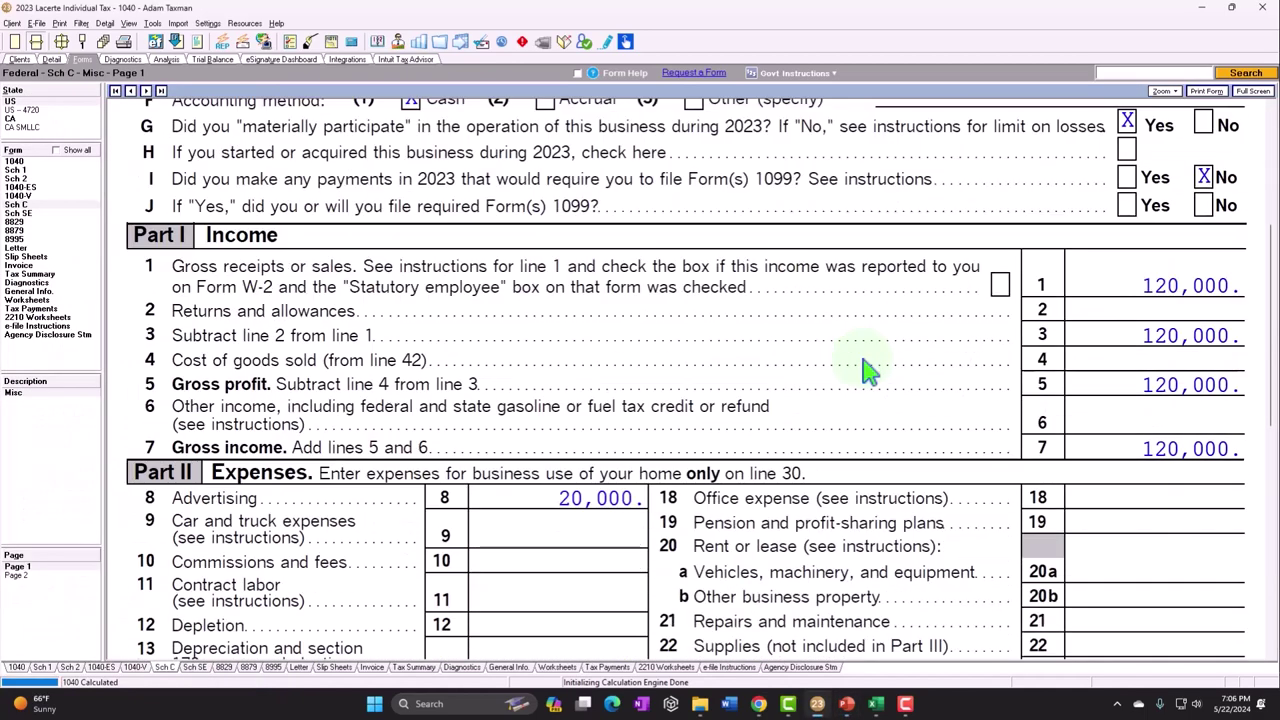
pyautogui.scroll(-1, 1062, 287)
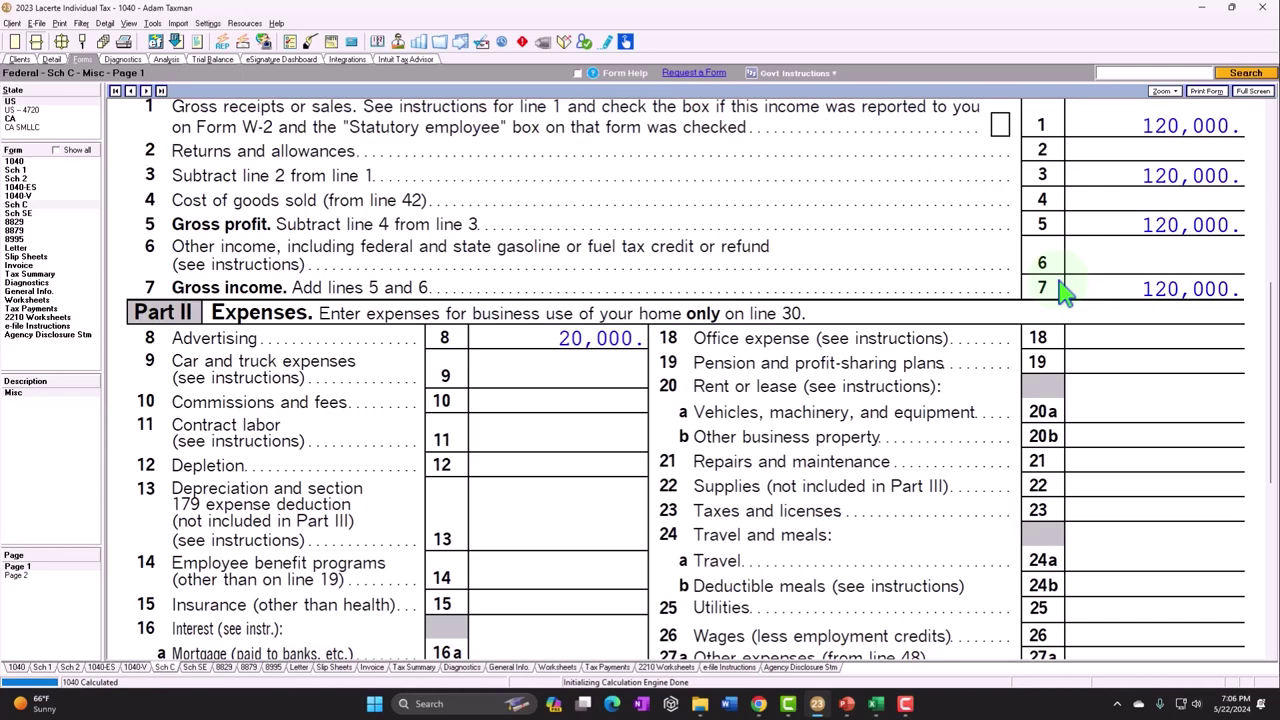
pyautogui.scroll(-5, 1065, 290)
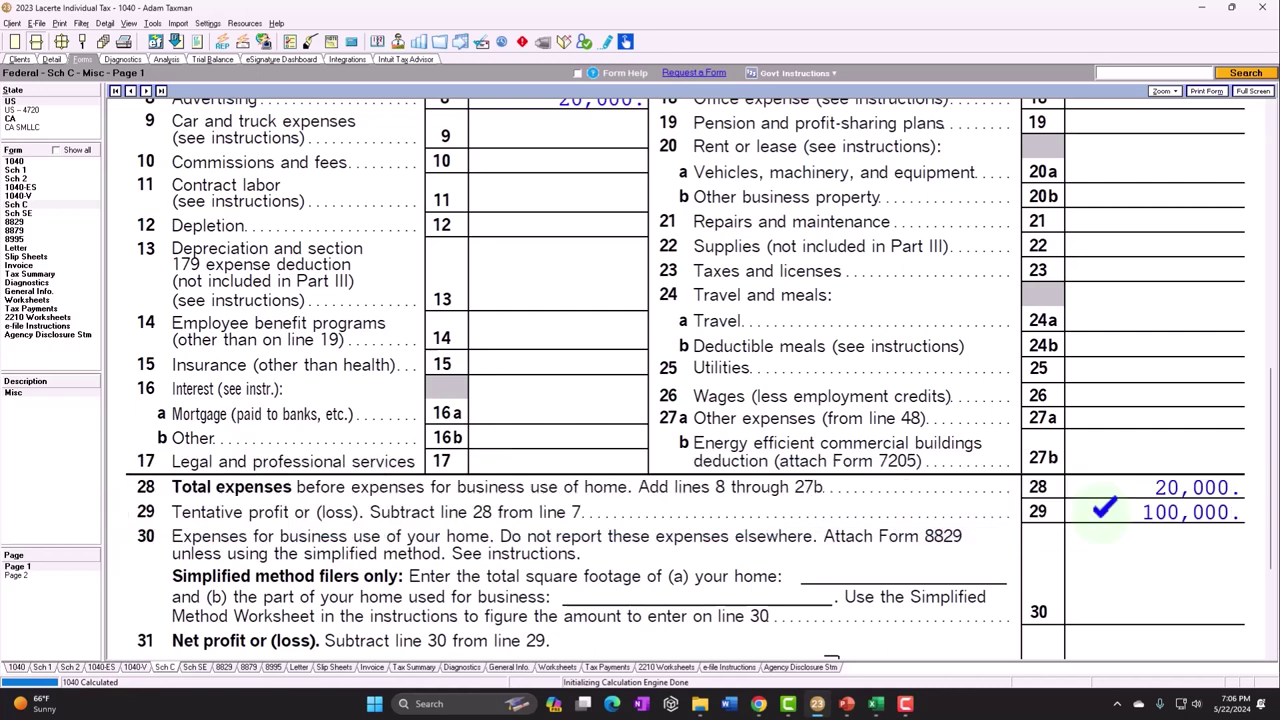
# Step: Open the 2023 Estimated Tax Payments input from line 26 on Form 1040 page 2
pyautogui.click(16, 161)
pyautogui.click(18, 519)
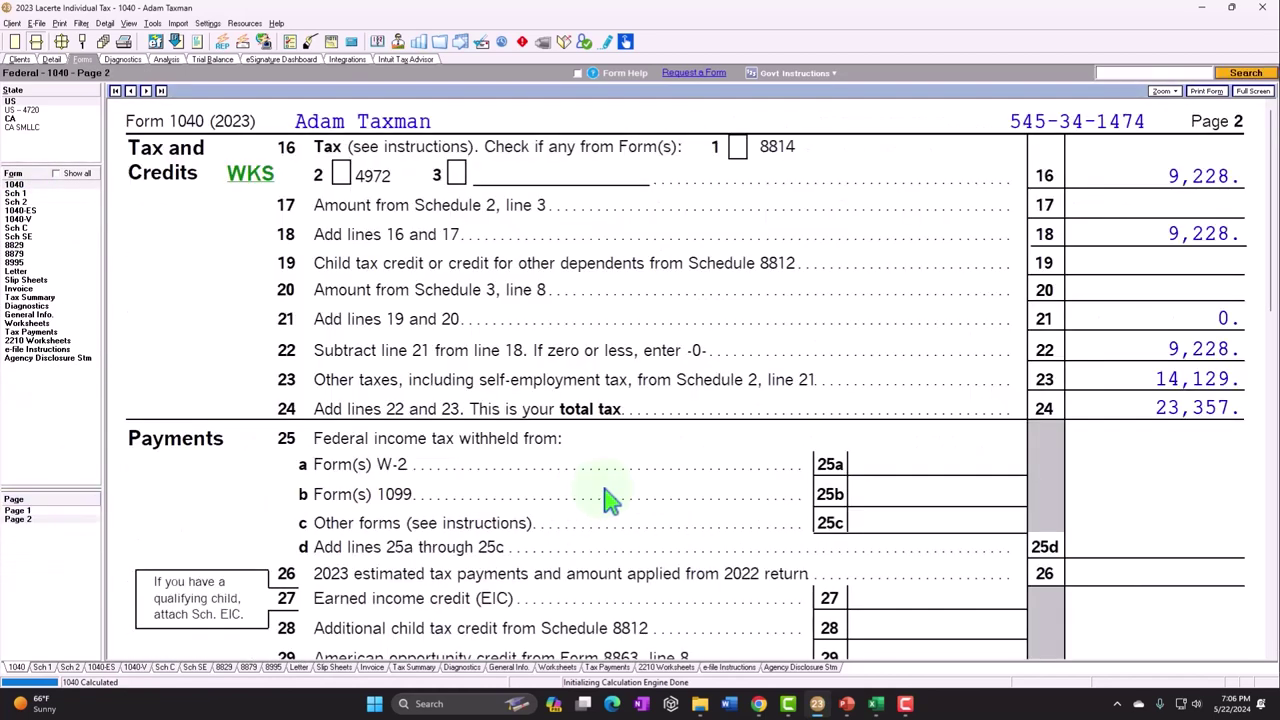
pyautogui.scroll(-2, 608, 490)
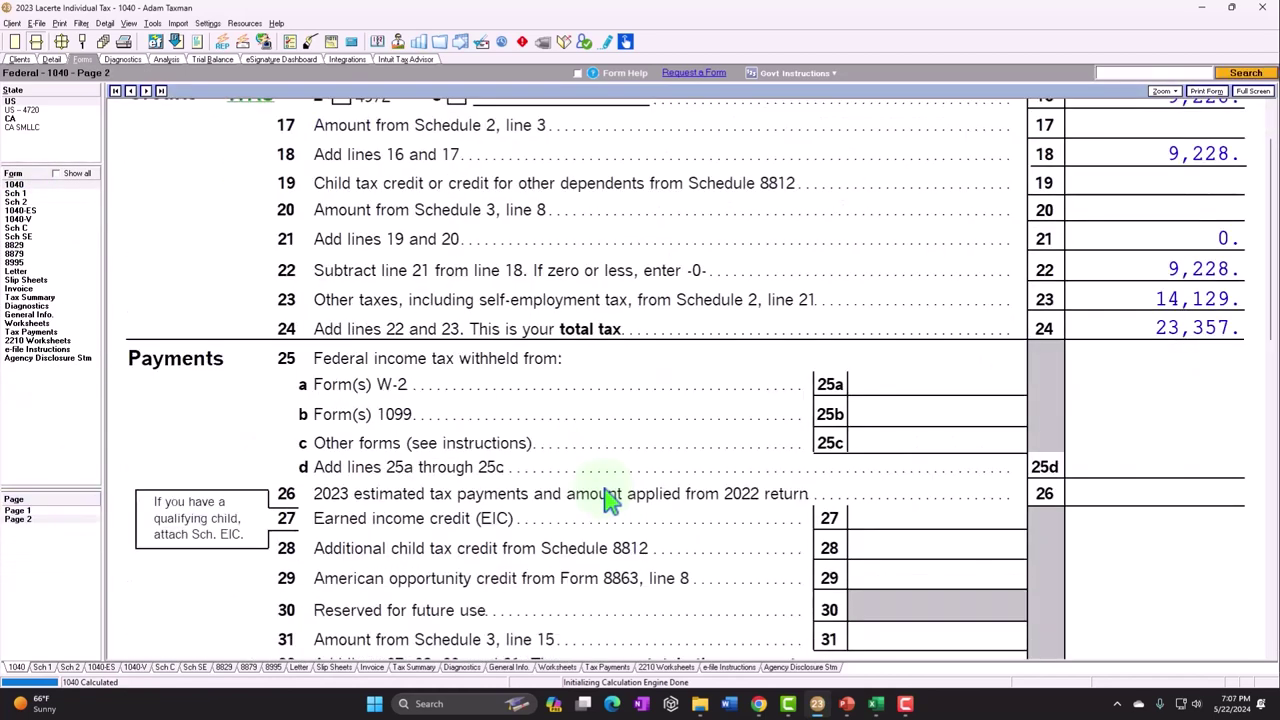
pyautogui.scroll(-1, 636, 495)
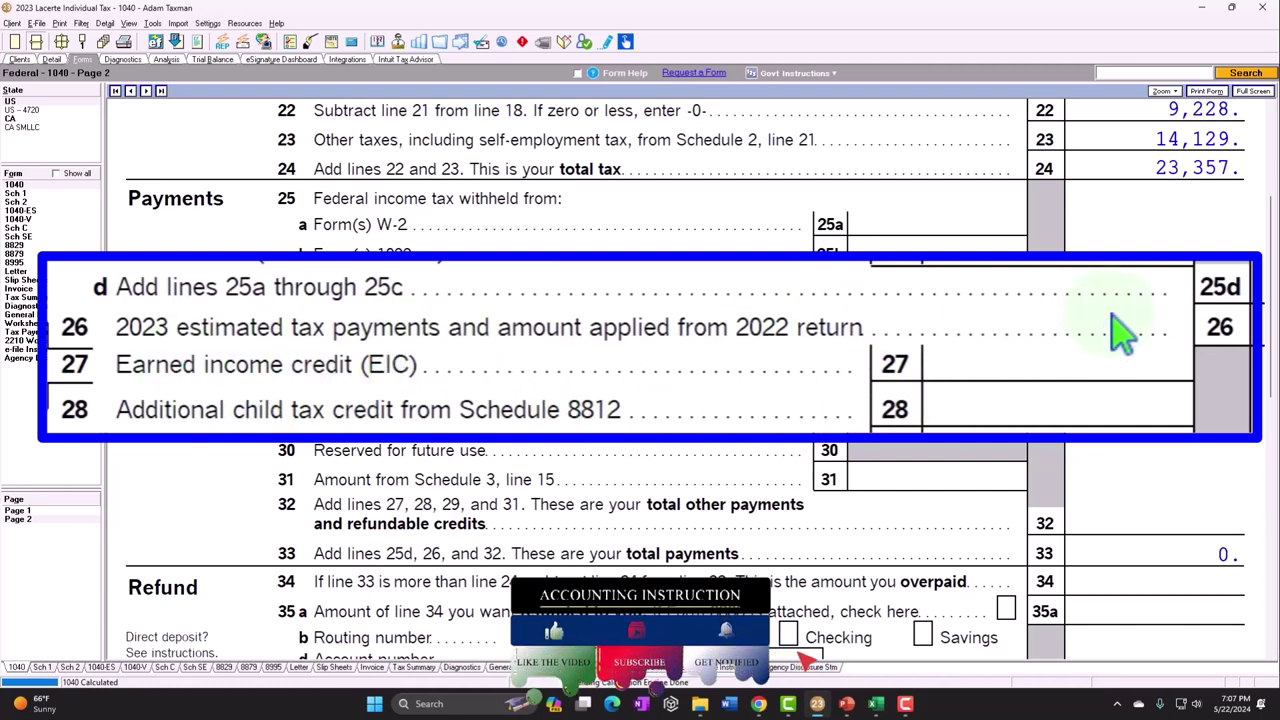
pyautogui.doubleClick(1126, 341)
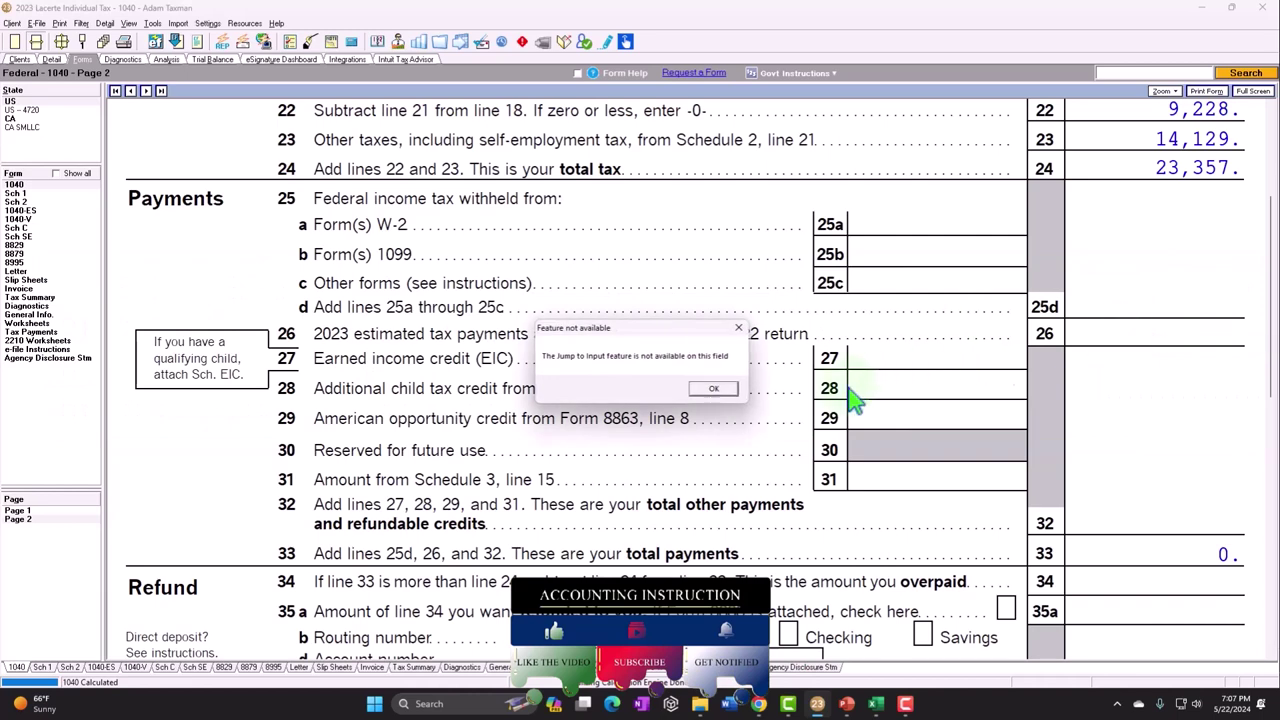
pyautogui.click(713, 390)
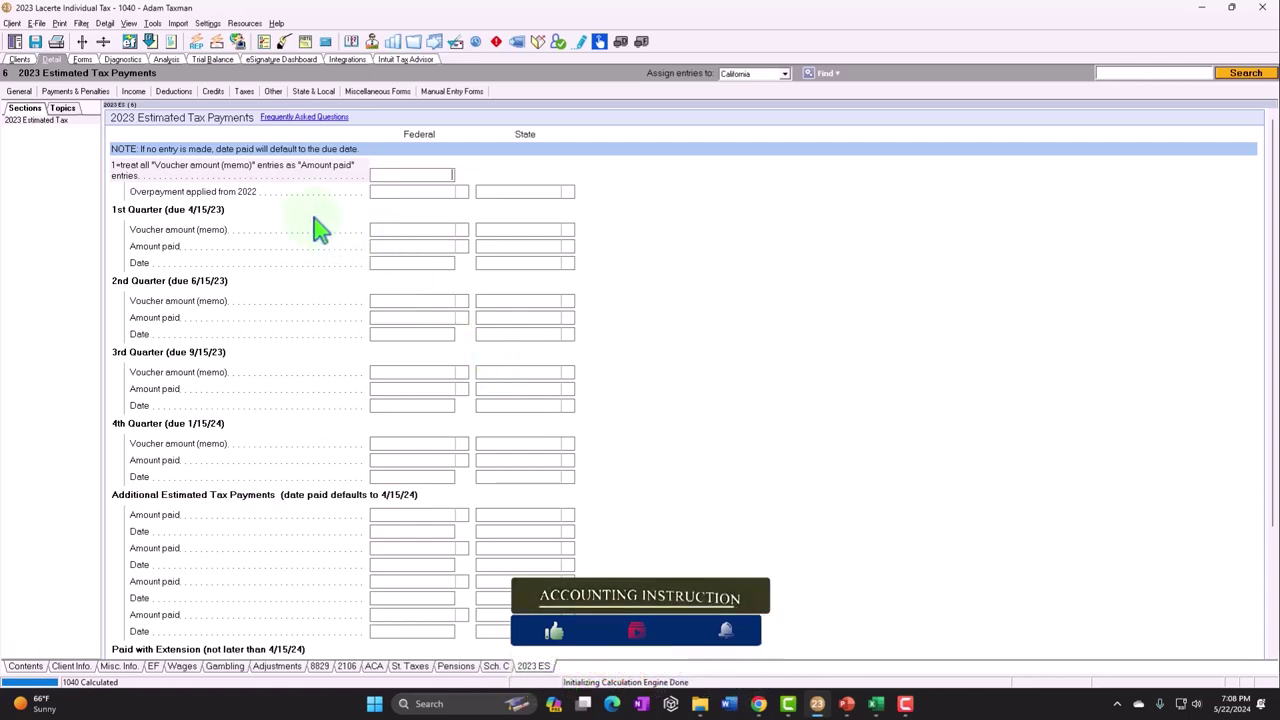
# Step: Enter the federal 1st quarter estimated payment with voucher amount 5,000, amount paid 5,000 and date 4/15/2023
pyautogui.click(408, 195)
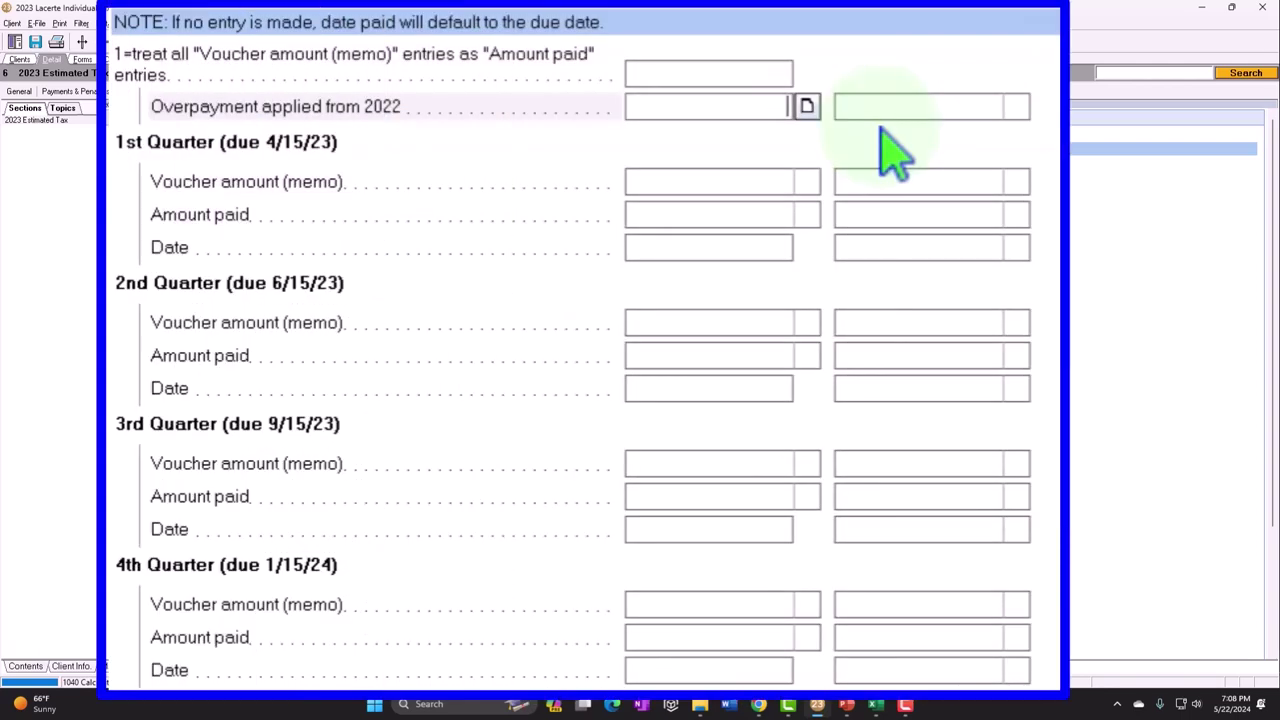
pyautogui.click(735, 186)
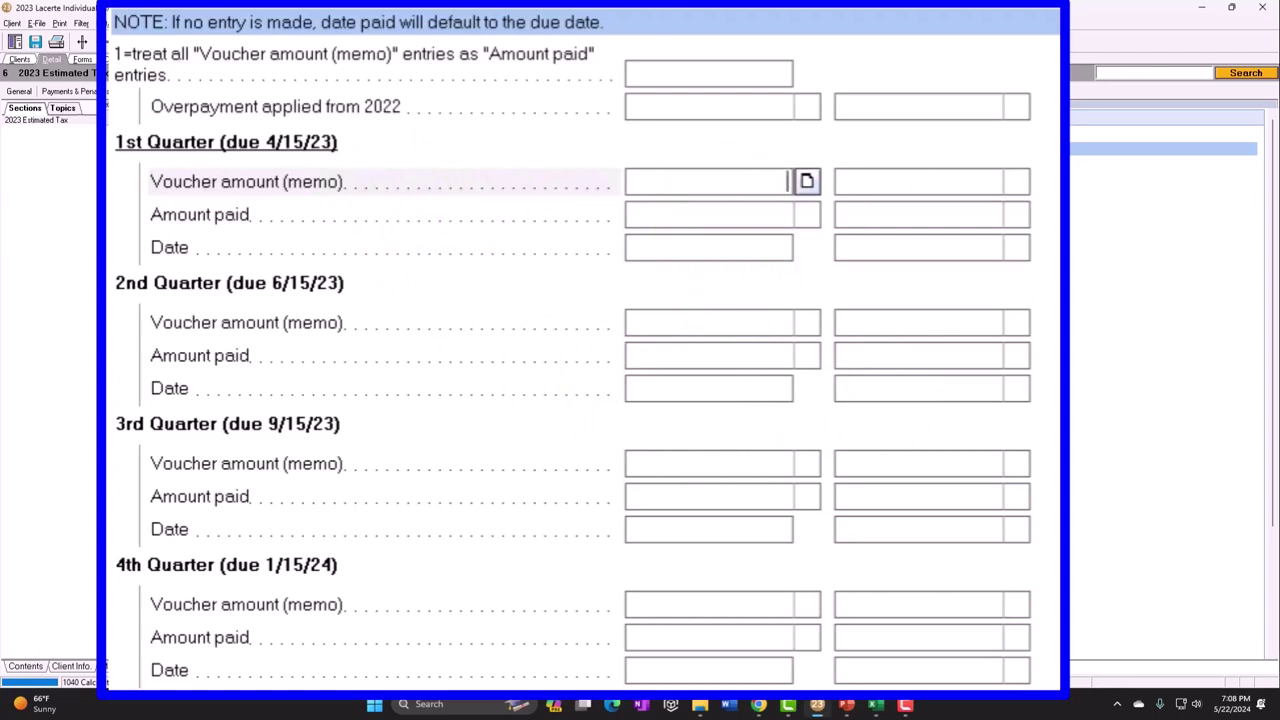
pyautogui.write('5000')
pyautogui.press('Tab')
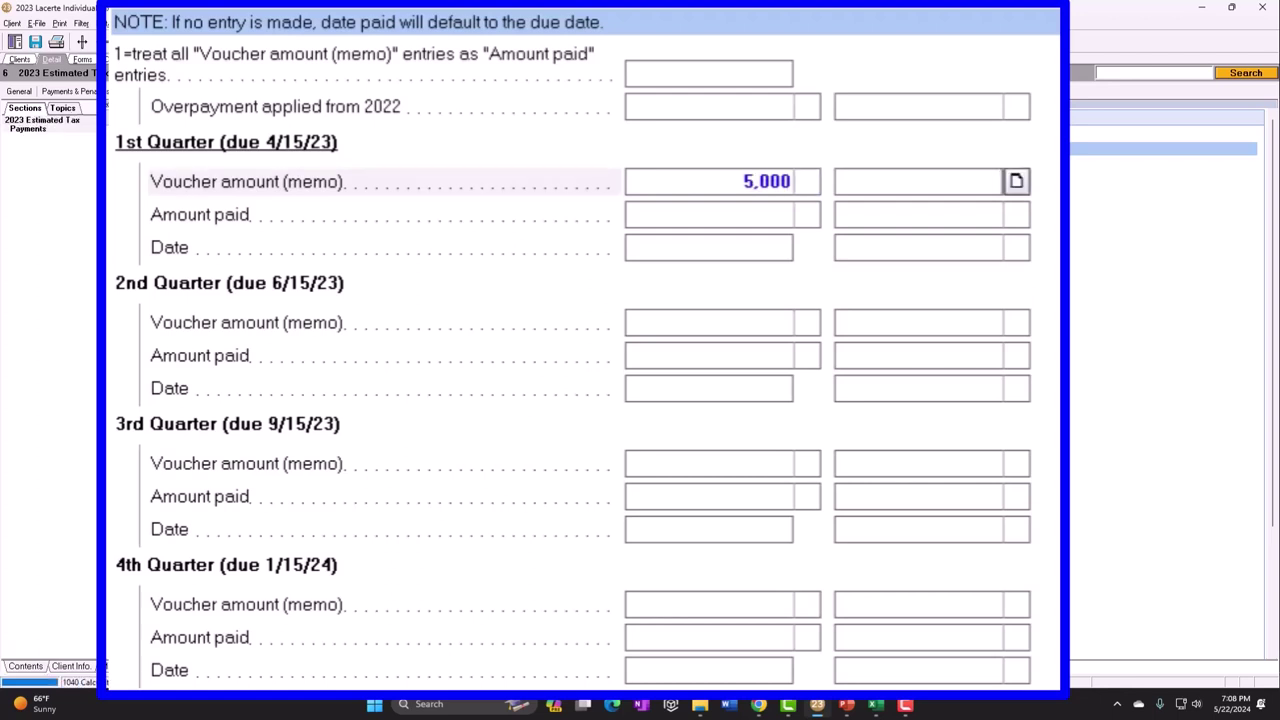
pyautogui.press('Tab')
pyautogui.write('5000')
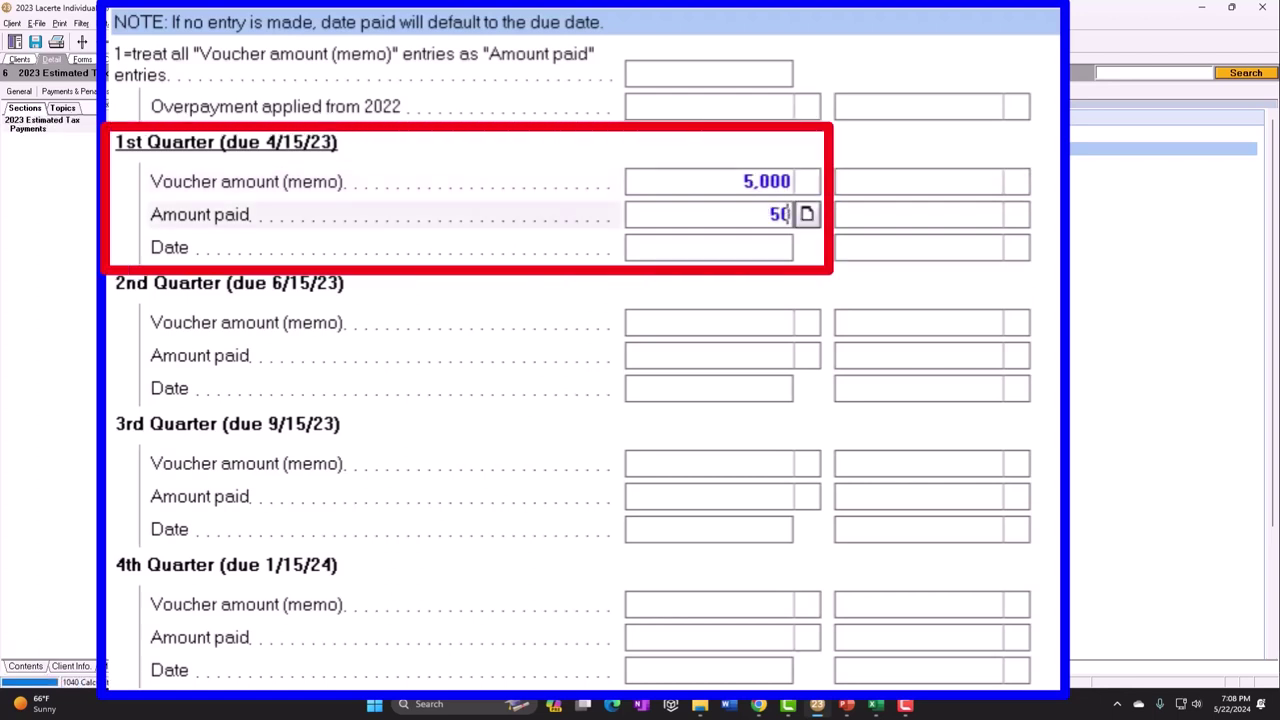
pyautogui.press('Tab')
pyautogui.press('Tab')
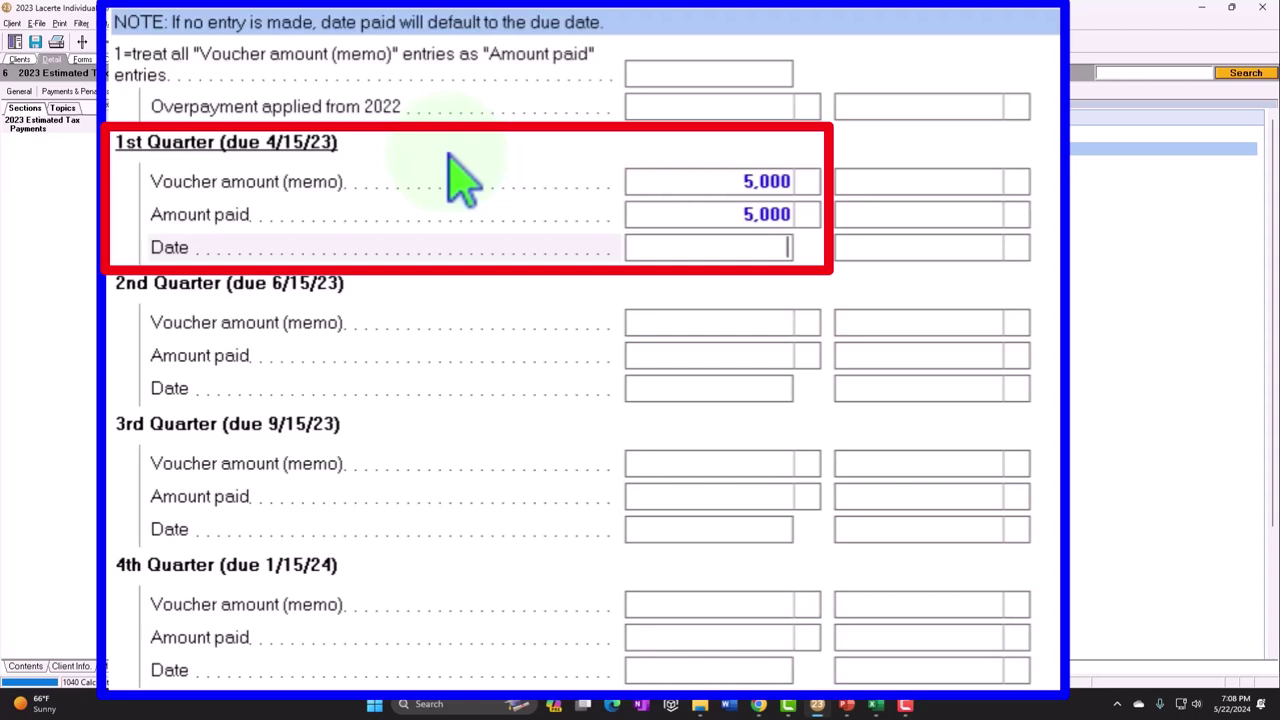
pyautogui.write('041523')
pyautogui.press('Tab')
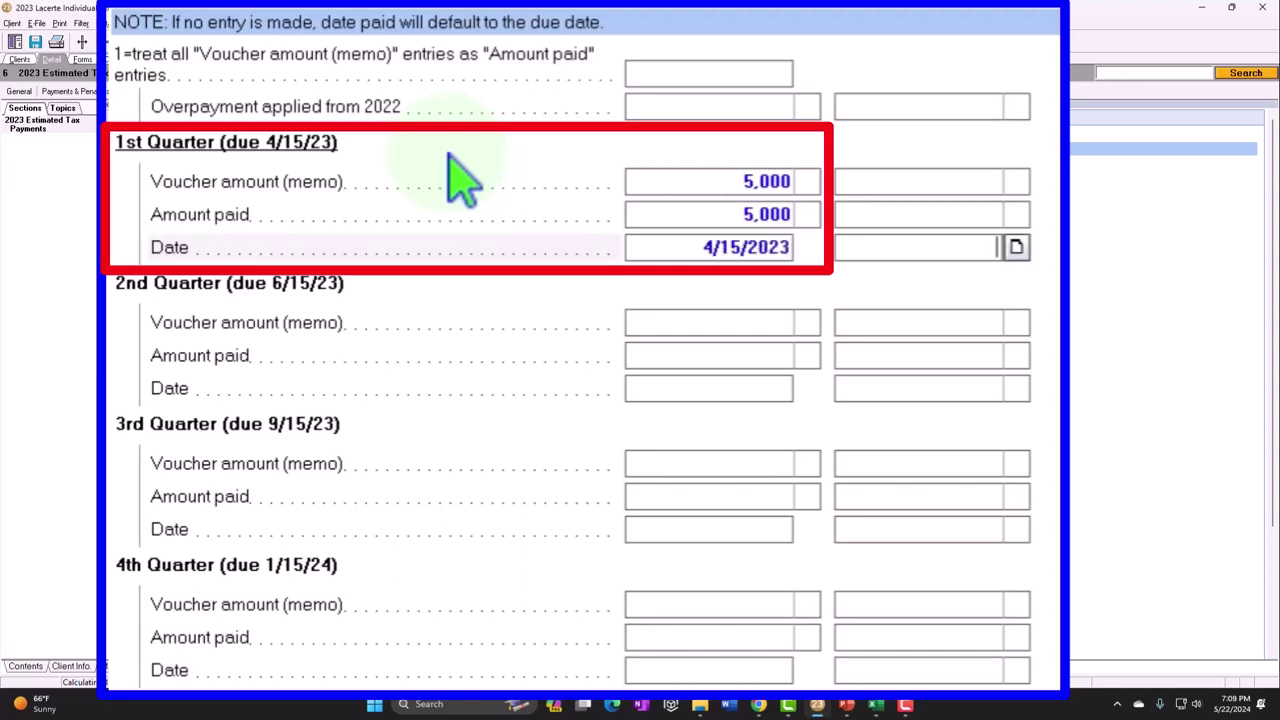
# Step: Enter the federal 2nd quarter estimated payment with voucher amount 5,000, amount paid 5,000 and date 6/15/2023
pyautogui.press('Tab')
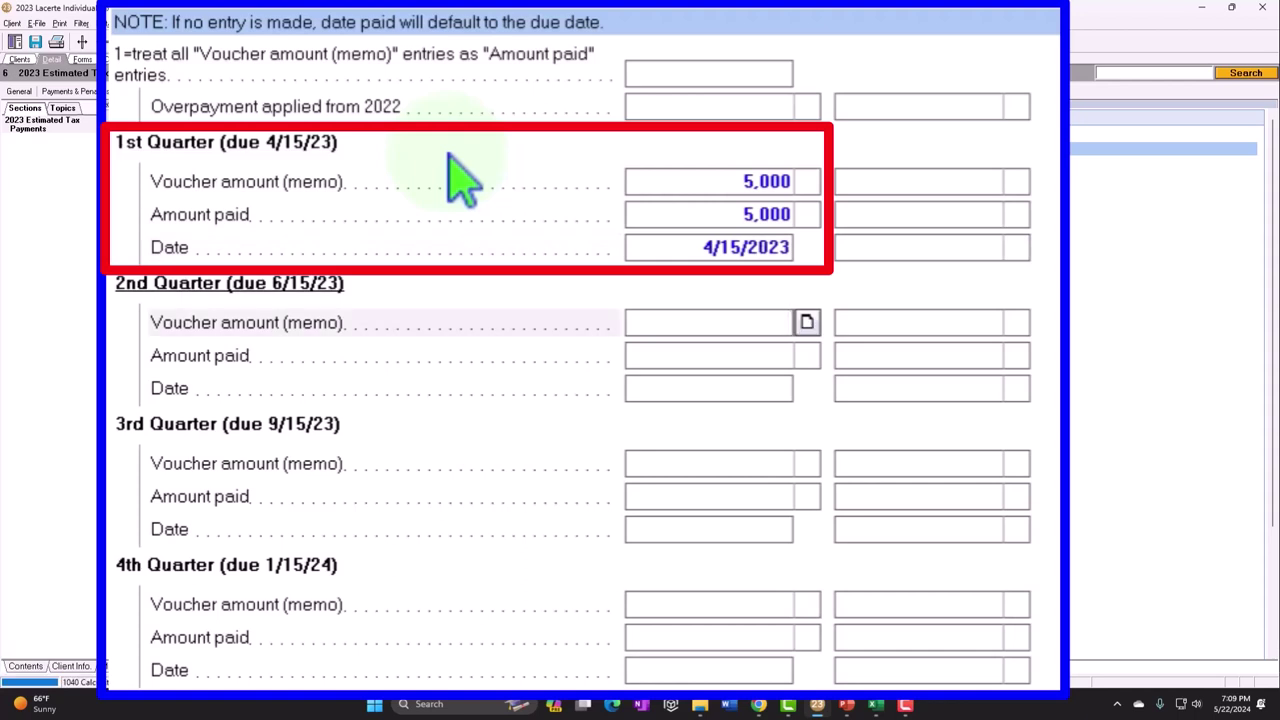
pyautogui.write('5000')
pyautogui.press('Tab')
pyautogui.press('Tab')
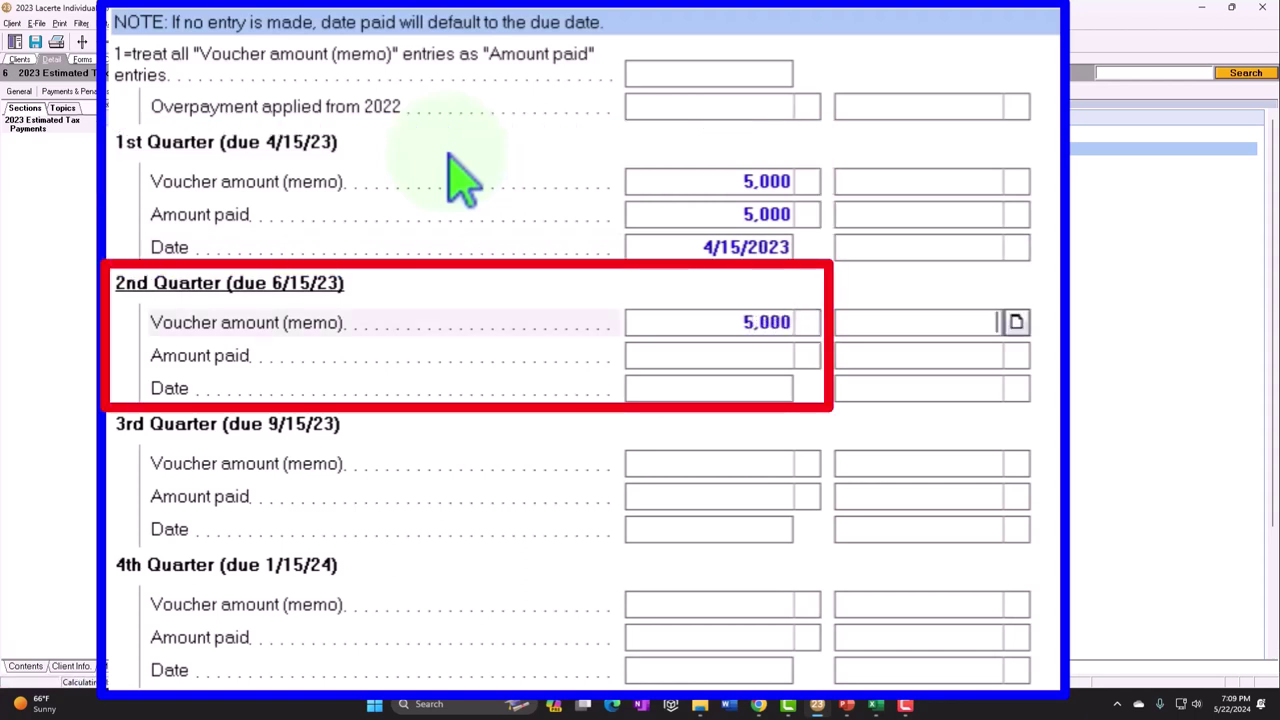
pyautogui.write('5,00')
pyautogui.write('00')
pyautogui.press('Tab')
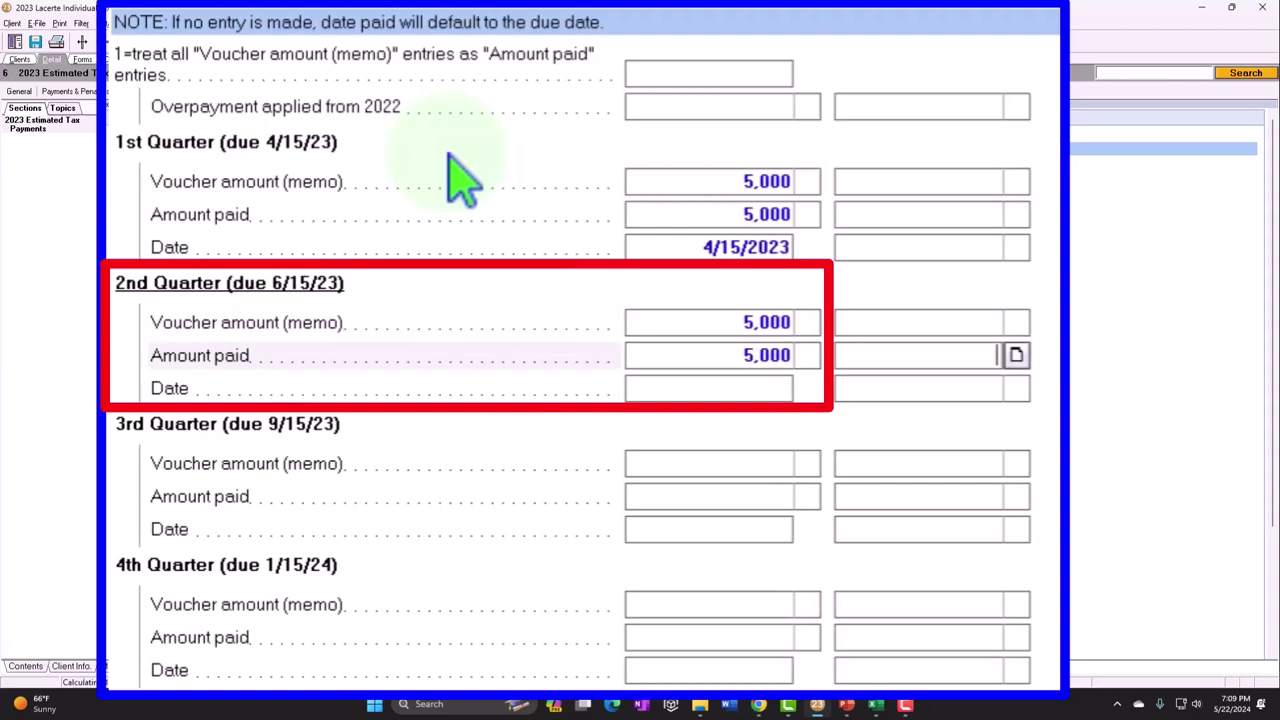
pyautogui.press('Tab')
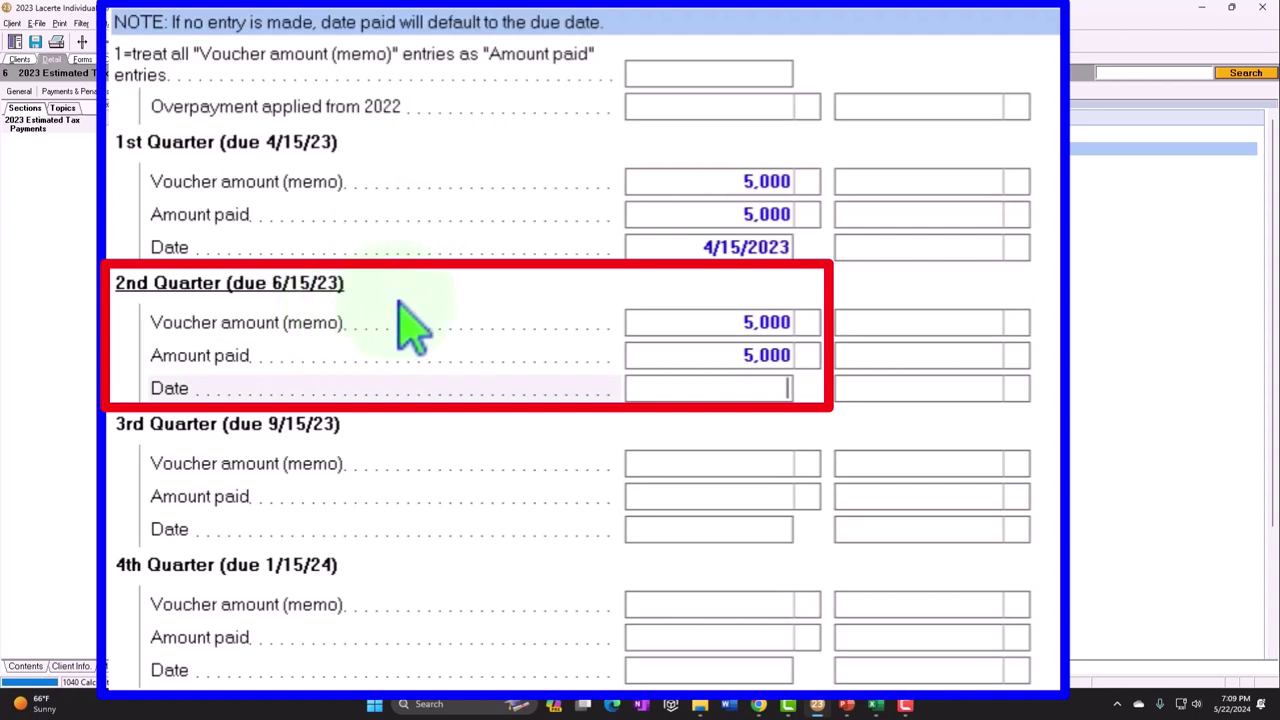
pyautogui.write('061523')
pyautogui.press('Tab')
# Step: Enter the federal 3rd quarter estimated payment with voucher amount 5,000, amount paid 5,000 and date 9/15/2023
pyautogui.press('Tab')
pyautogui.write('5')
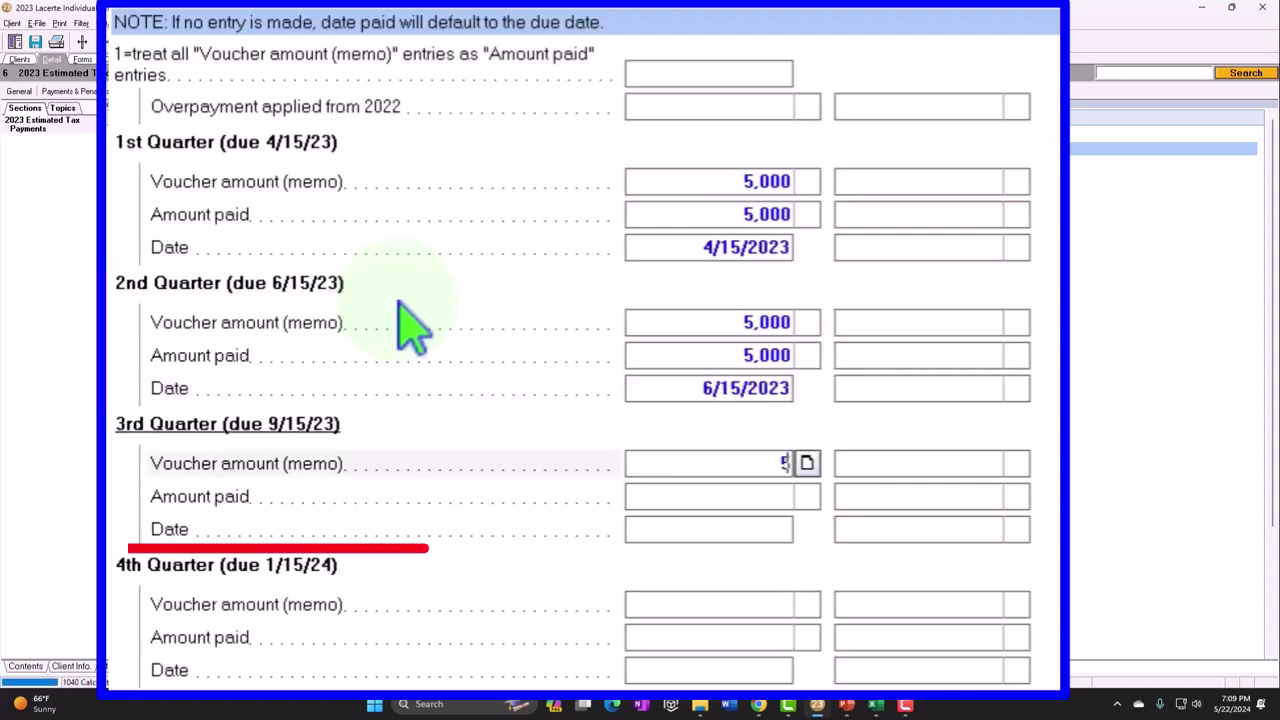
pyautogui.write(',000')
pyautogui.press('Tab')
pyautogui.press('Tab')
pyautogui.write('5,0')
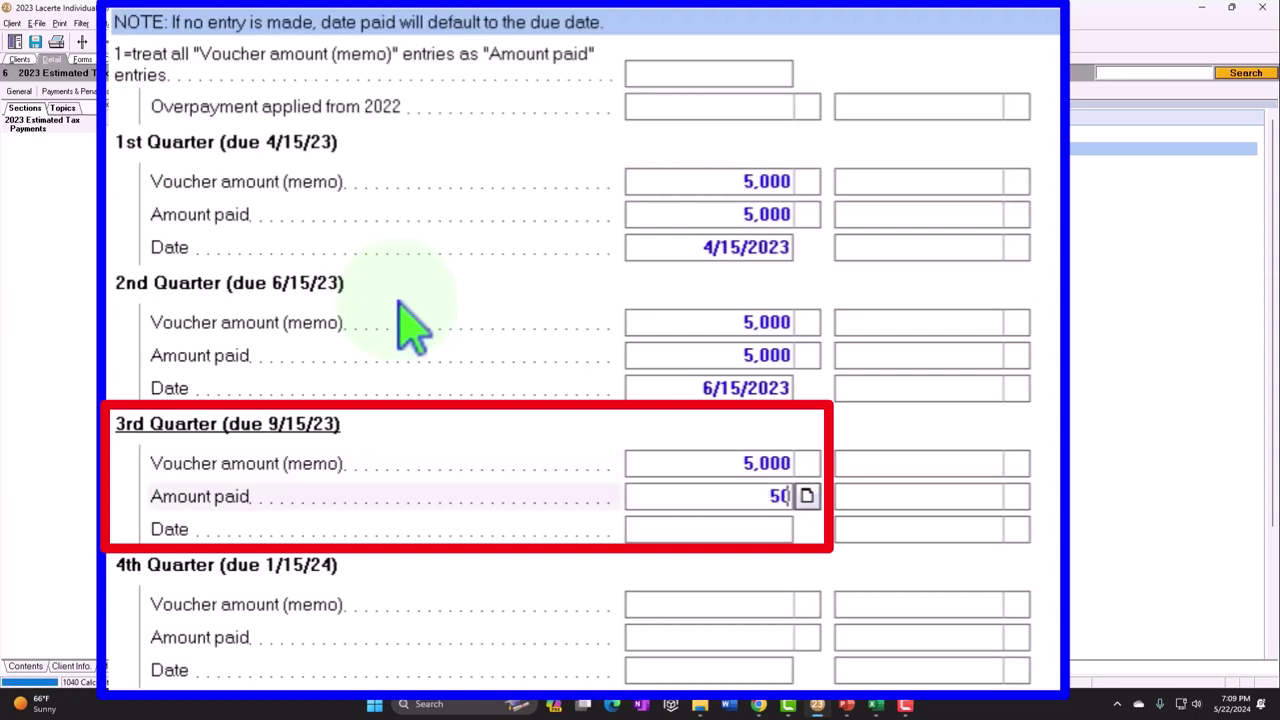
pyautogui.write('00')
pyautogui.press('Tab')
pyautogui.press('Tab')
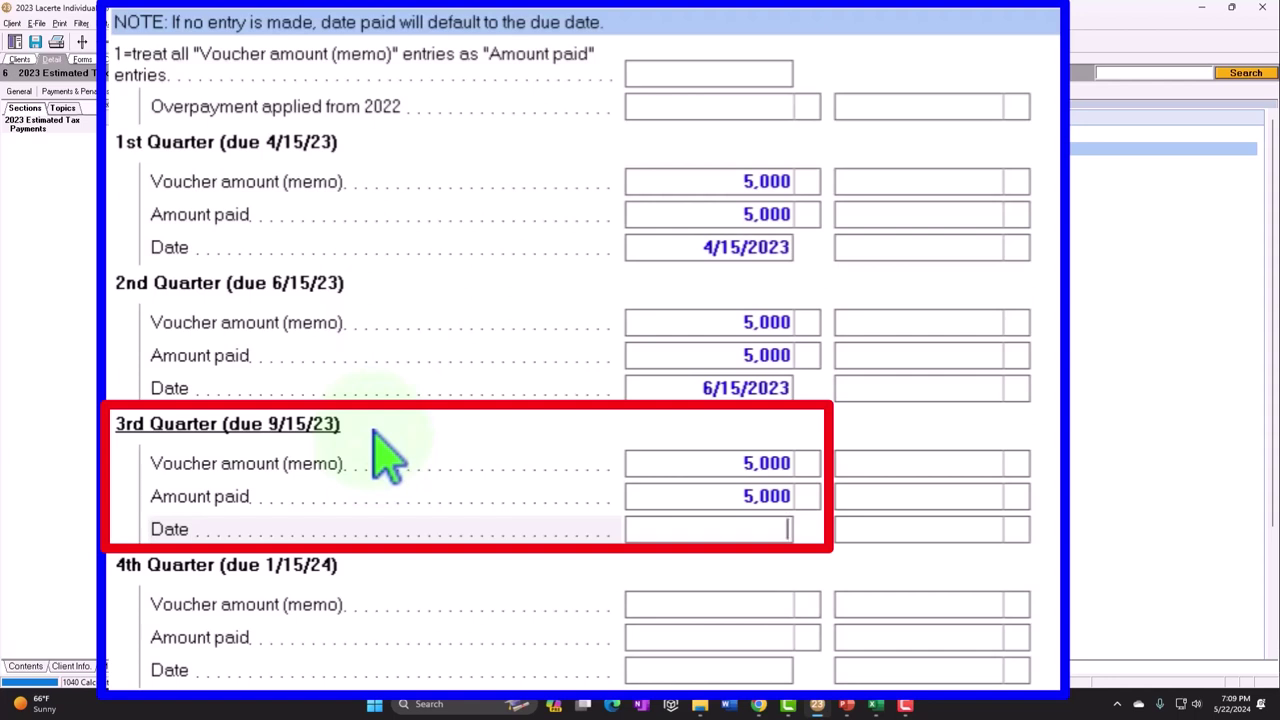
pyautogui.write('091523')
pyautogui.press('Tab')
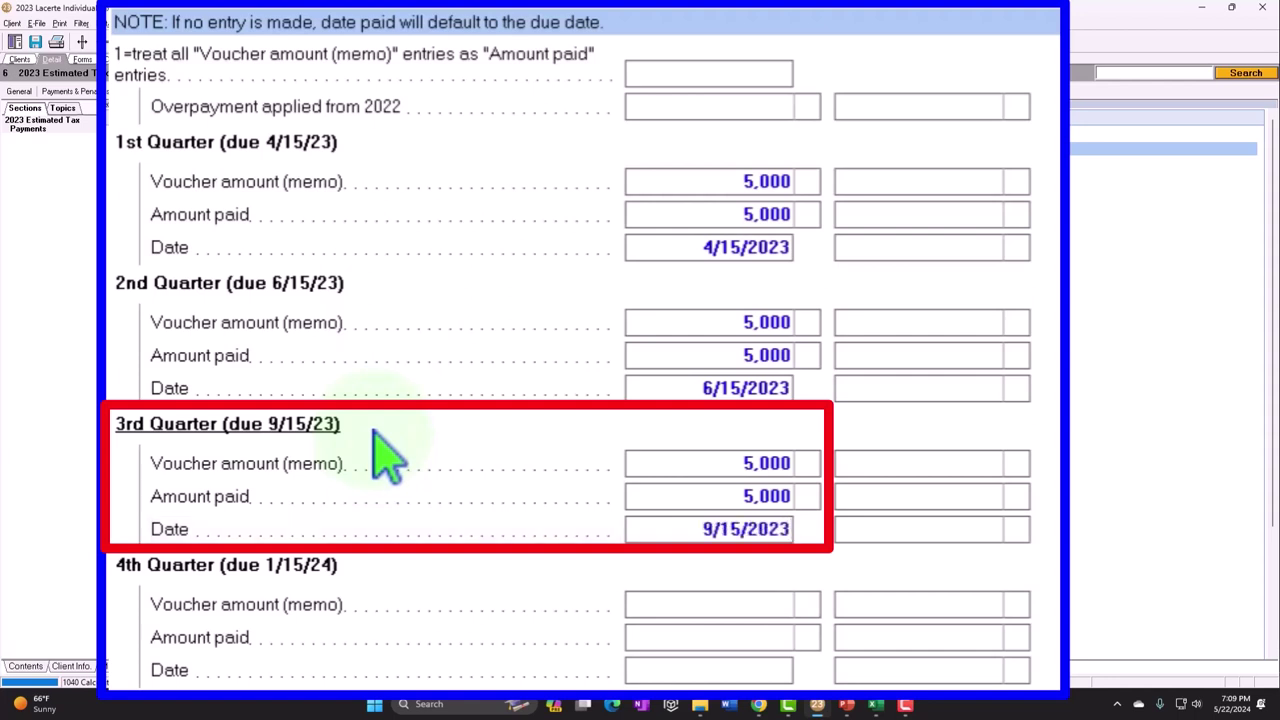
# Step: Enter the federal 4th quarter estimated payment with voucher amount 5,000, amount paid 5,000 and date 1/15/2024
pyautogui.press('Tab')
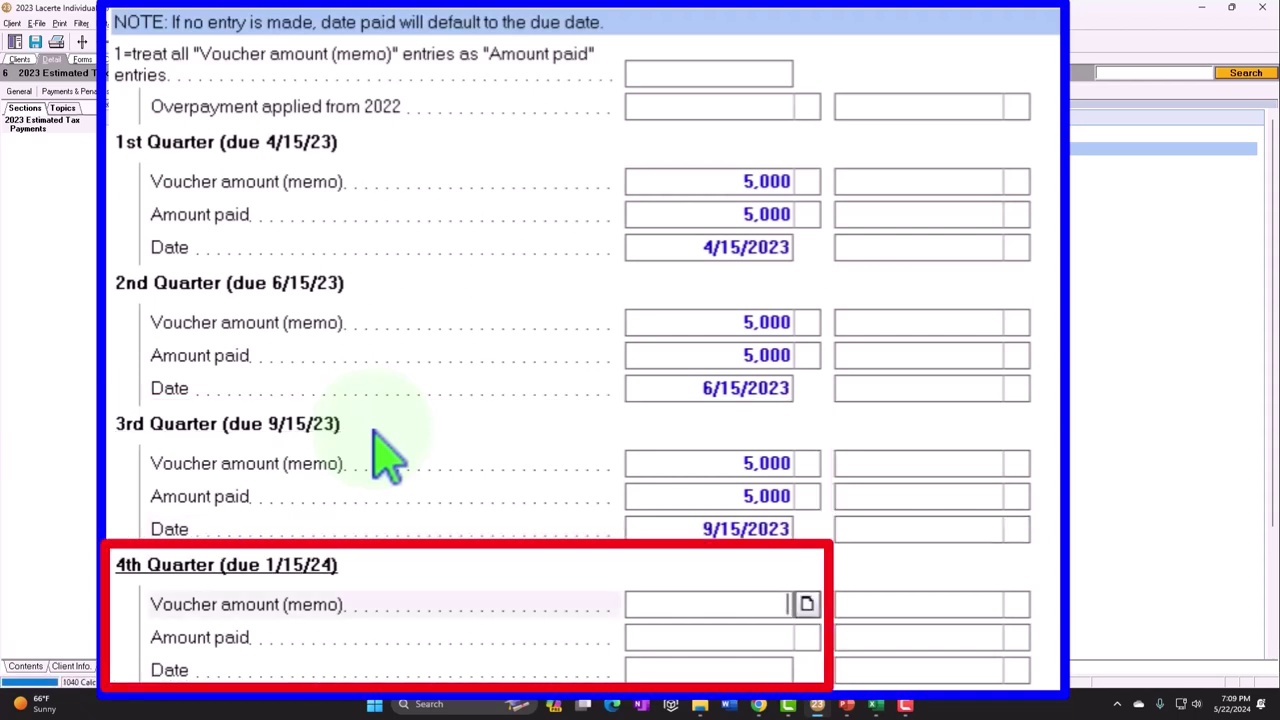
pyautogui.write('5000')
pyautogui.press('Tab')
pyautogui.press('Tab')
pyautogui.write('5000')
pyautogui.press('Tab')
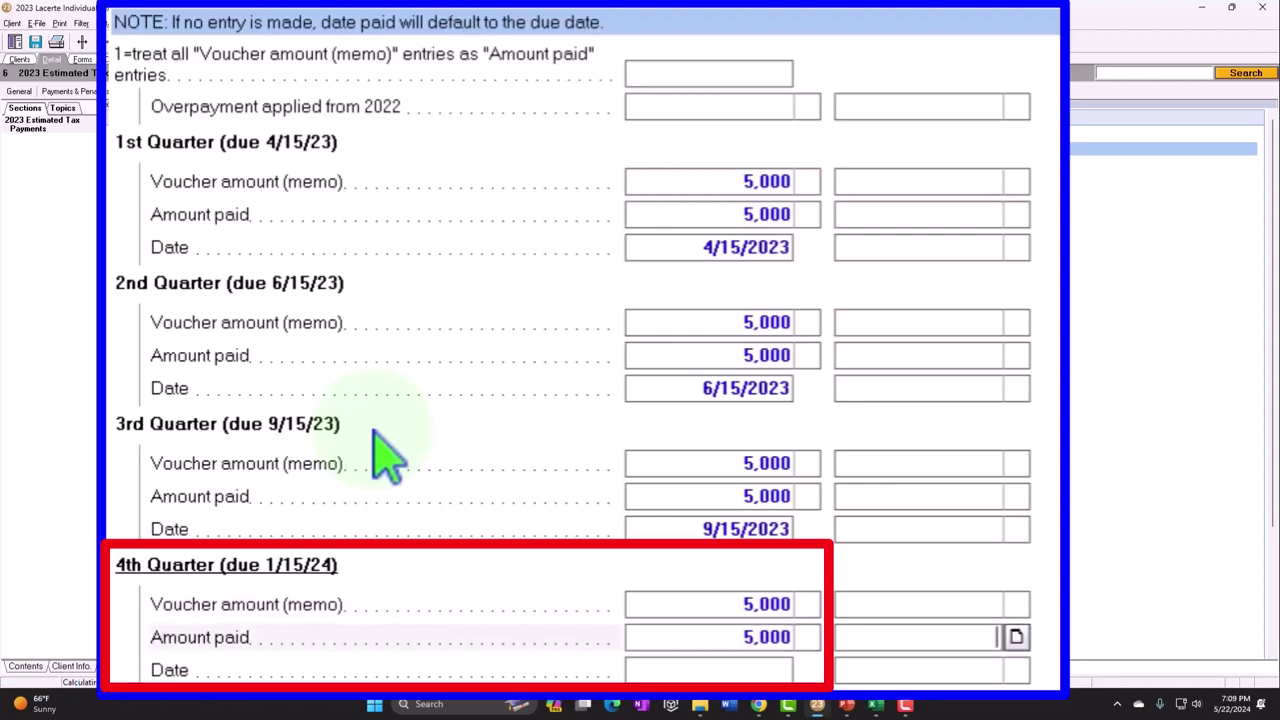
pyautogui.press('Tab')
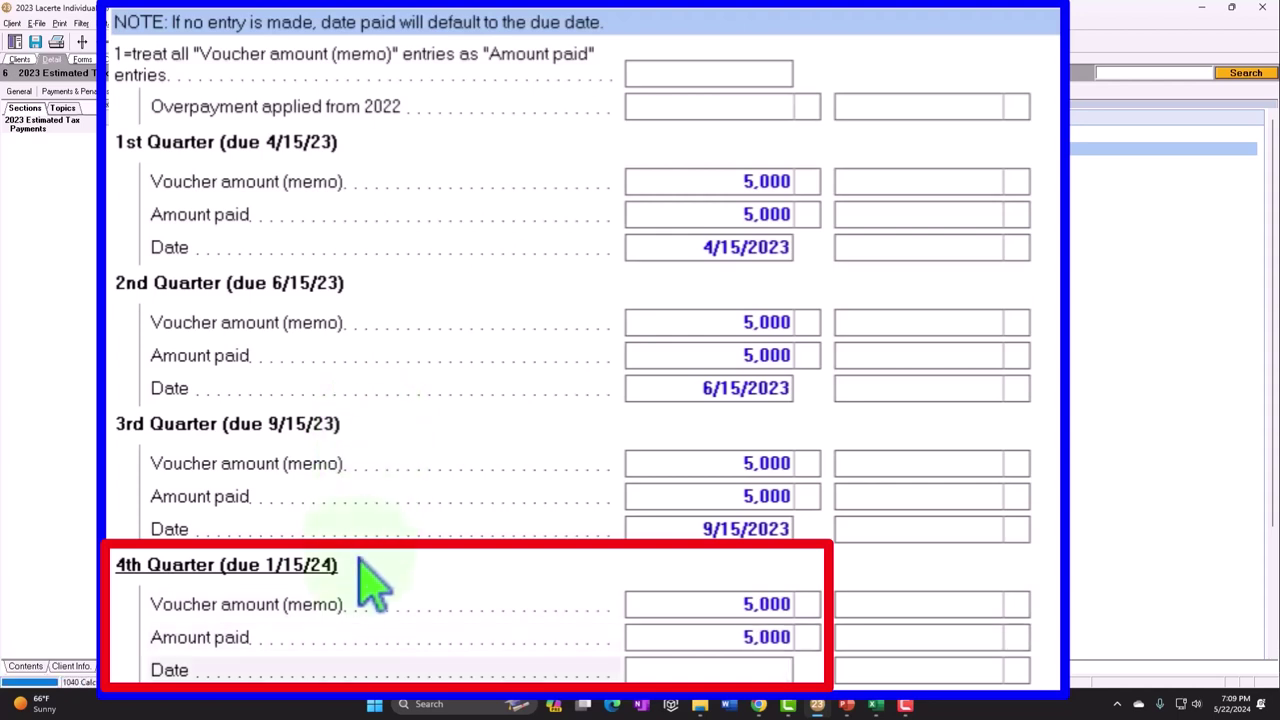
pyautogui.write('0')
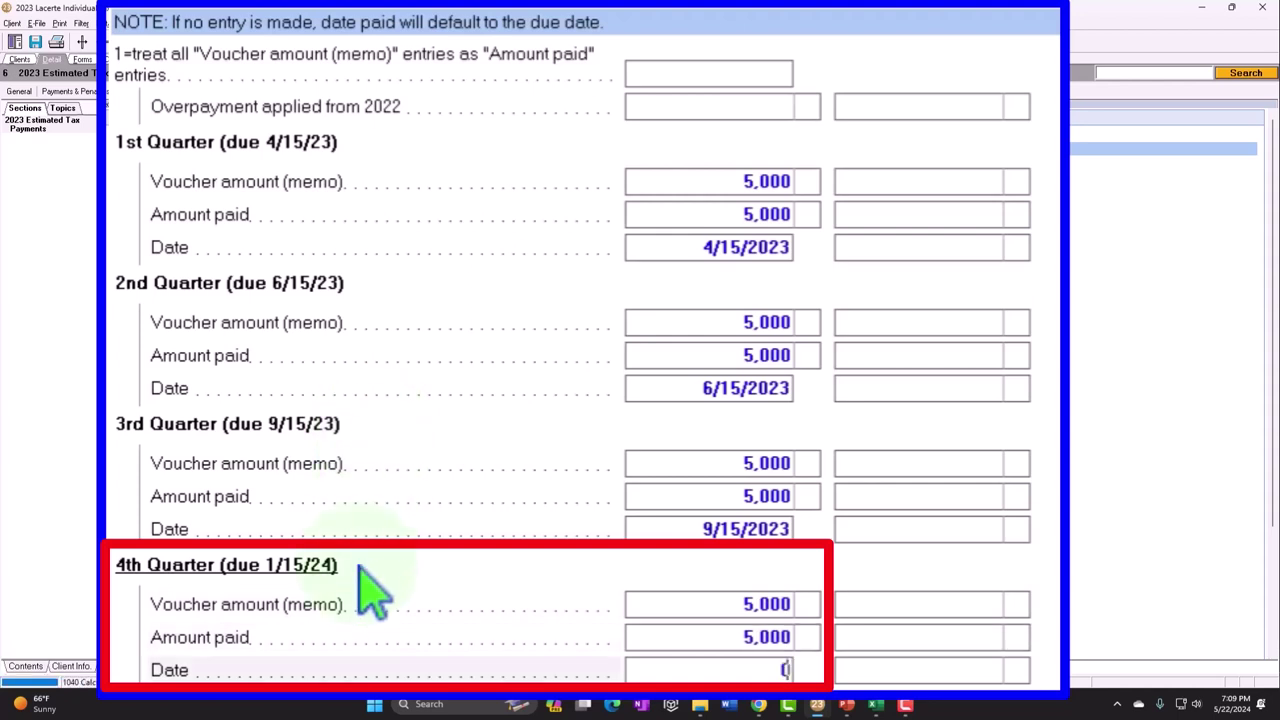
pyautogui.write('11524')
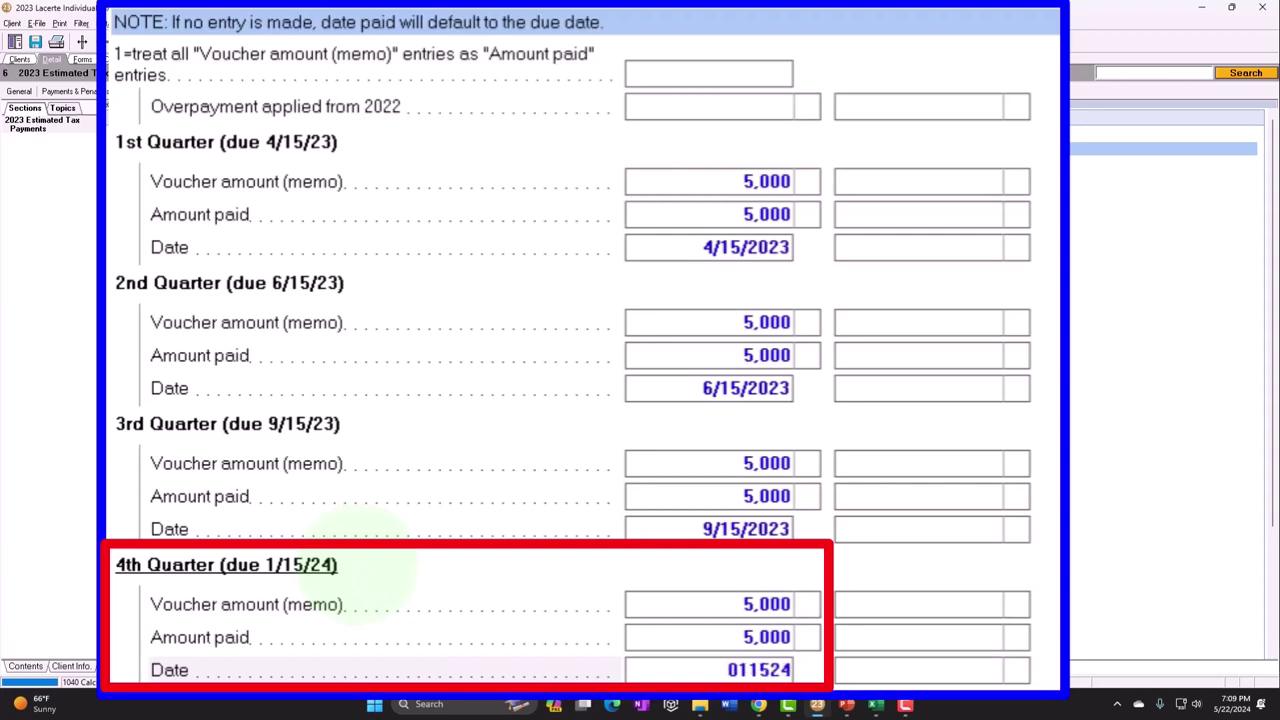
pyautogui.press('Tab')
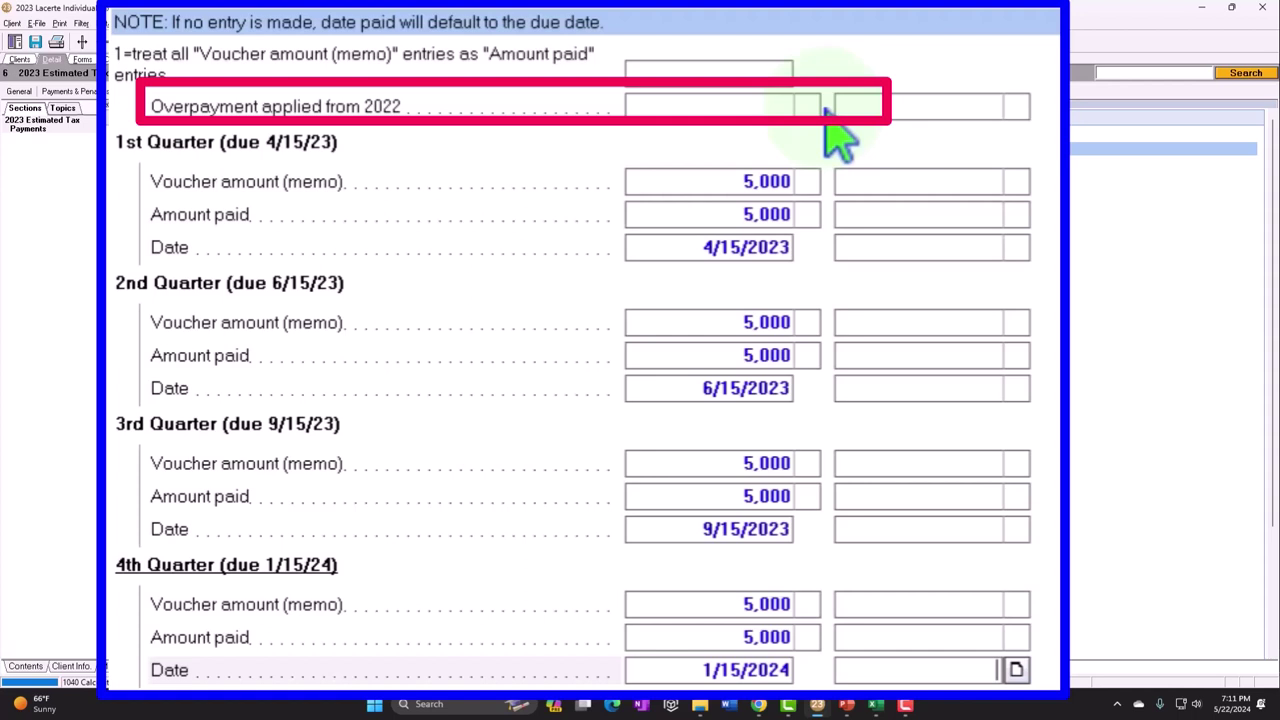
# Step: Enter 2,000 as the federal overpayment applied from 2022
pyautogui.click(741, 112)
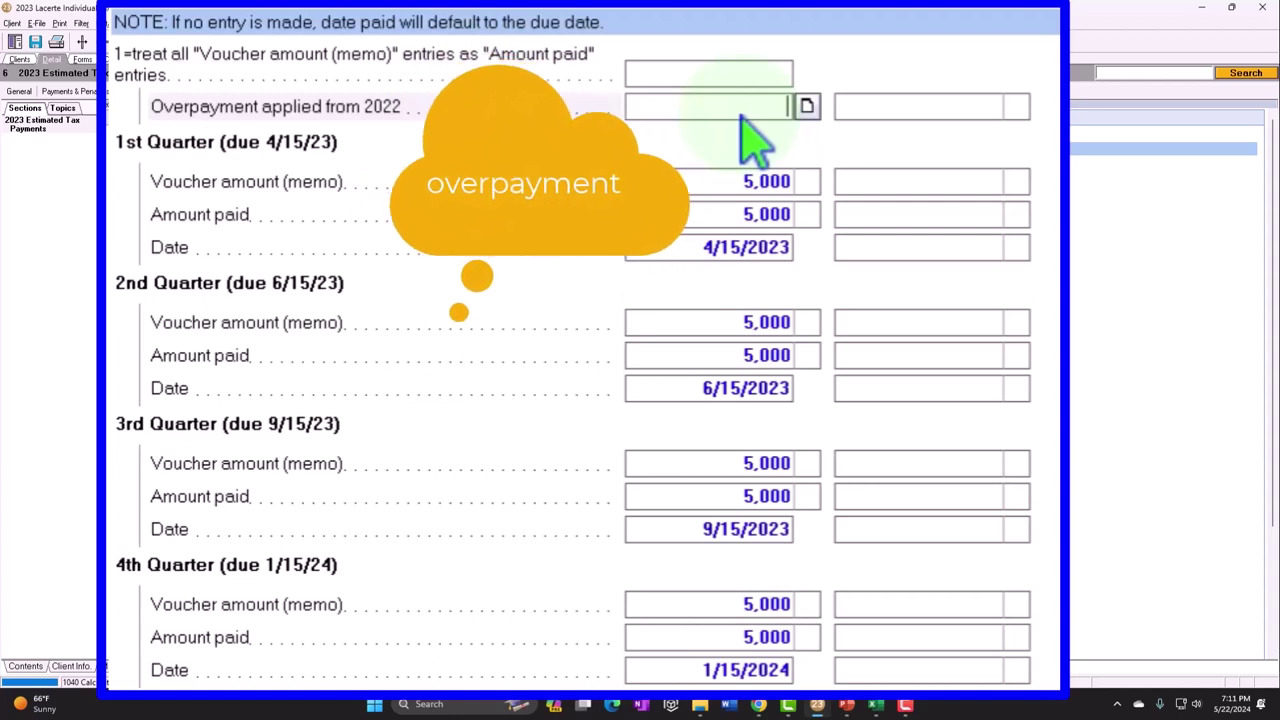
pyautogui.write('2,000')
pyautogui.press('Tab')
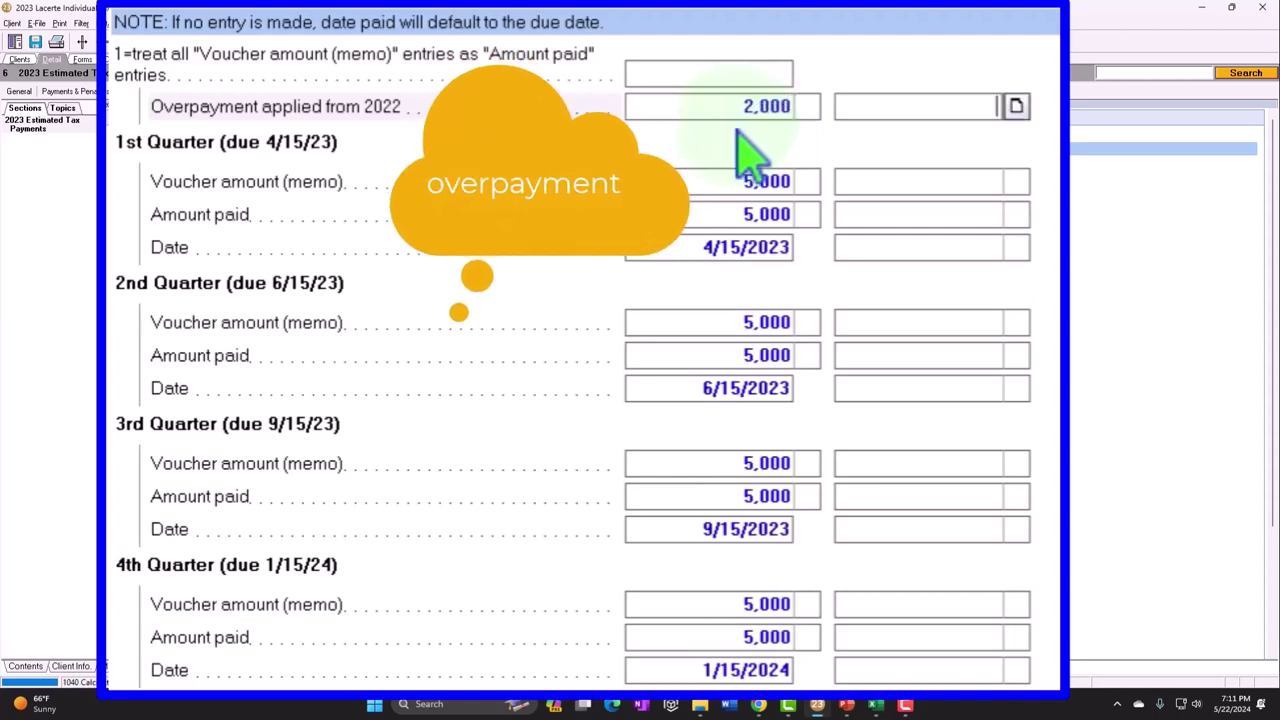
# Step: Go over the federal voucher amounts of all four quarters, the state entries and the overpayment applied from 2022
pyautogui.click(752, 181)
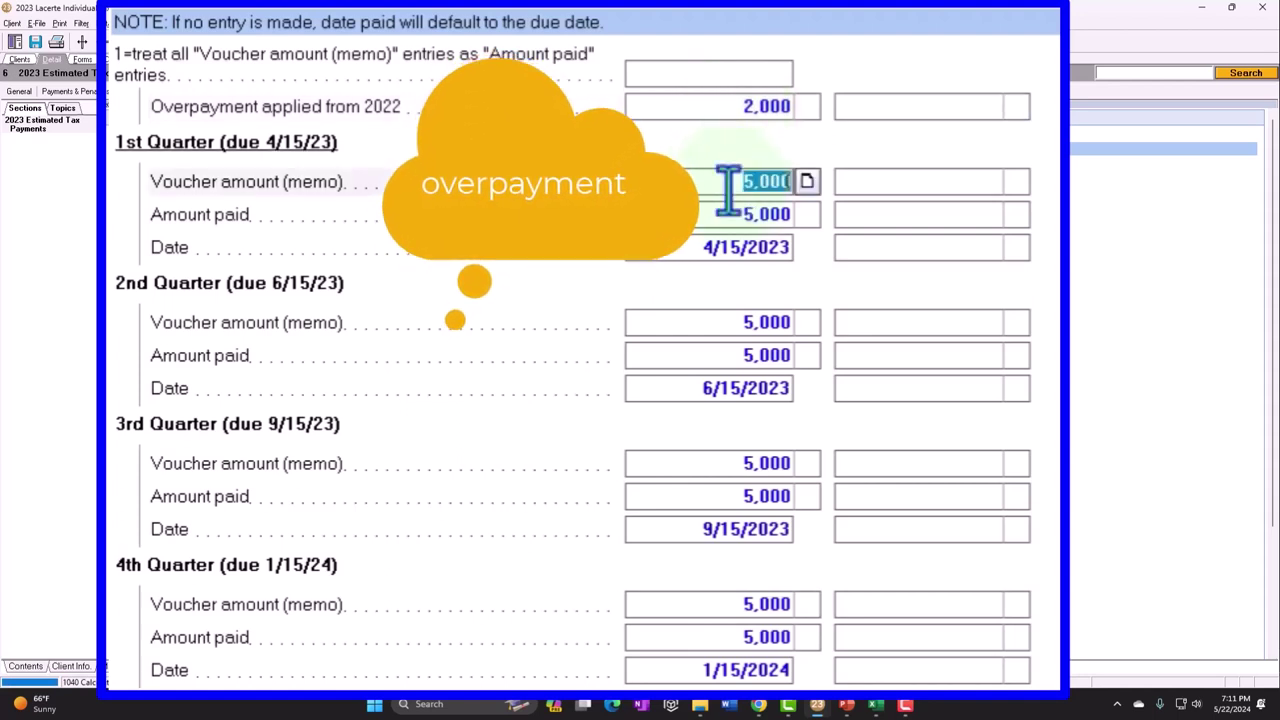
pyautogui.click(724, 325)
pyautogui.click(712, 465)
pyautogui.click(737, 606)
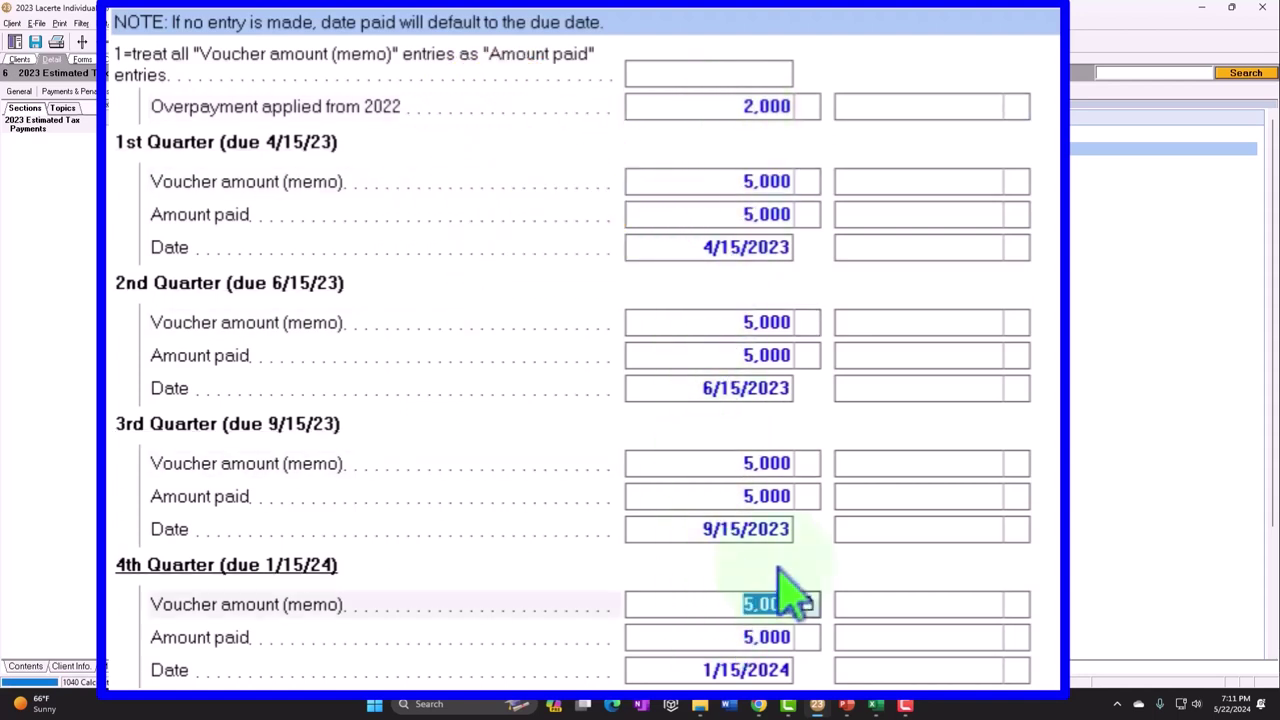
pyautogui.click(908, 182)
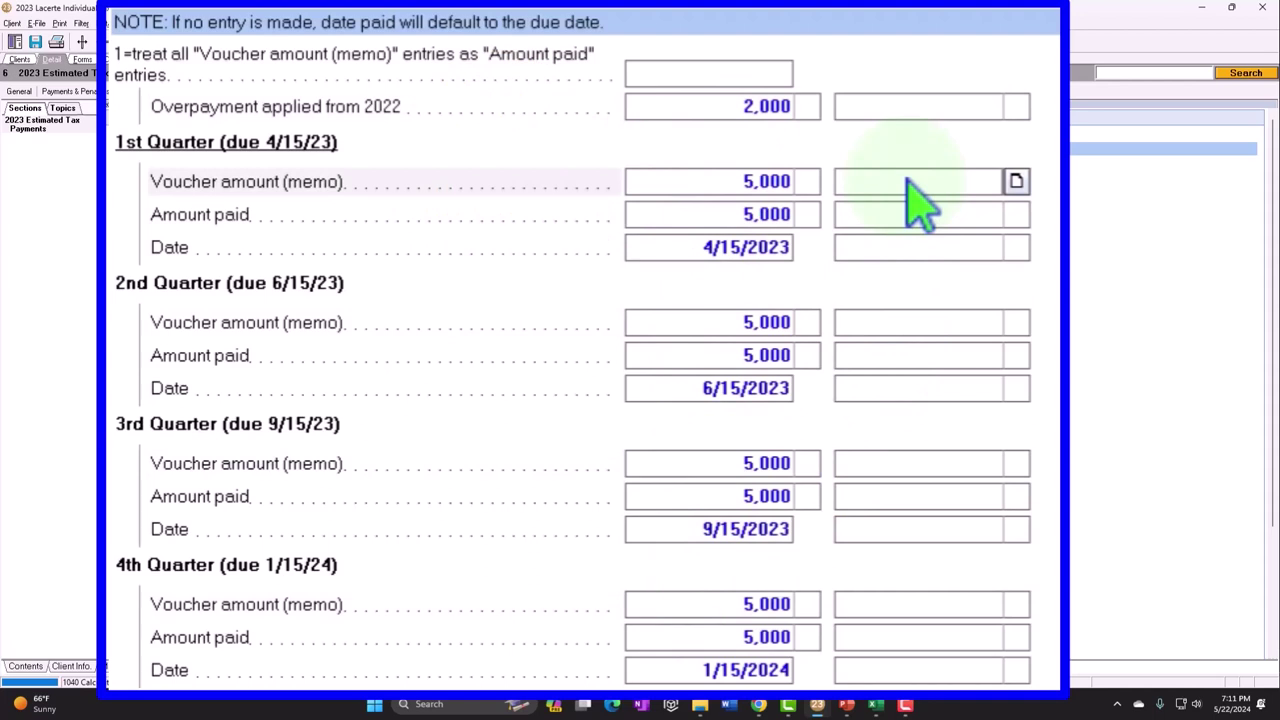
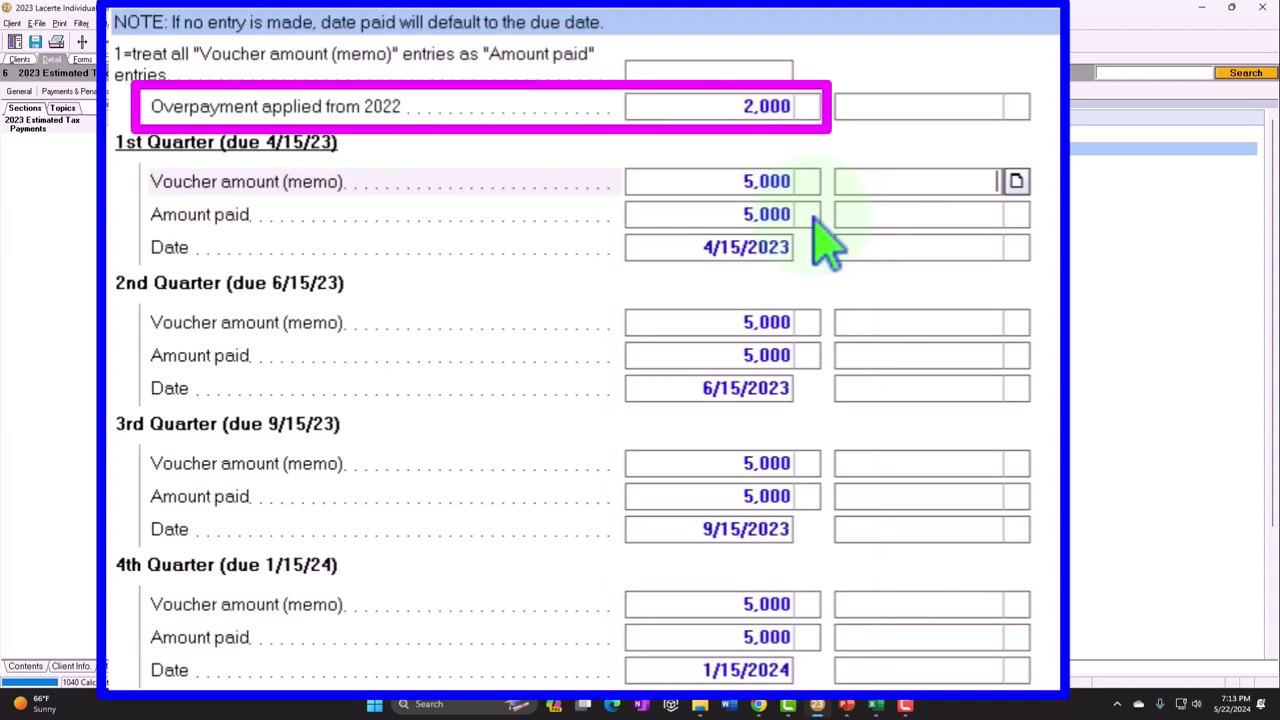
pyautogui.click(735, 112)
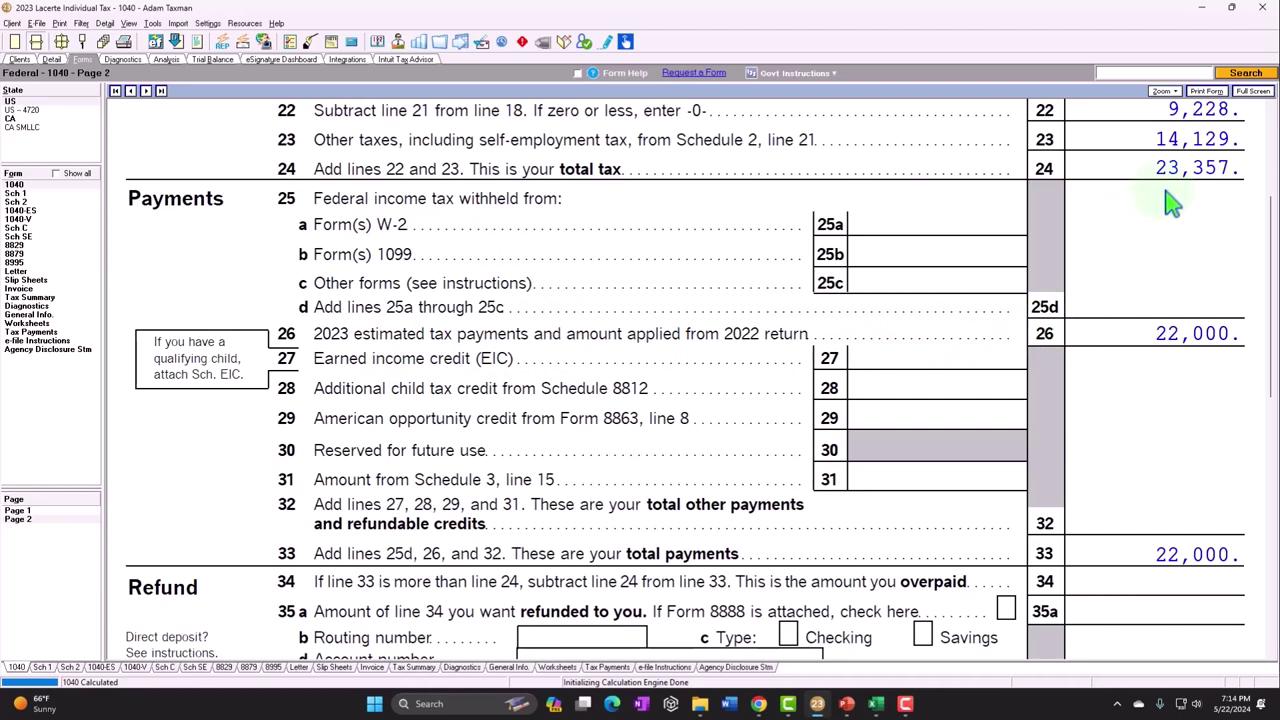
# Step: Compare the total tax on Form 1040 page 2 with the estimated payments, total payments and amount owed
pyautogui.scroll(-2, 1172, 200)
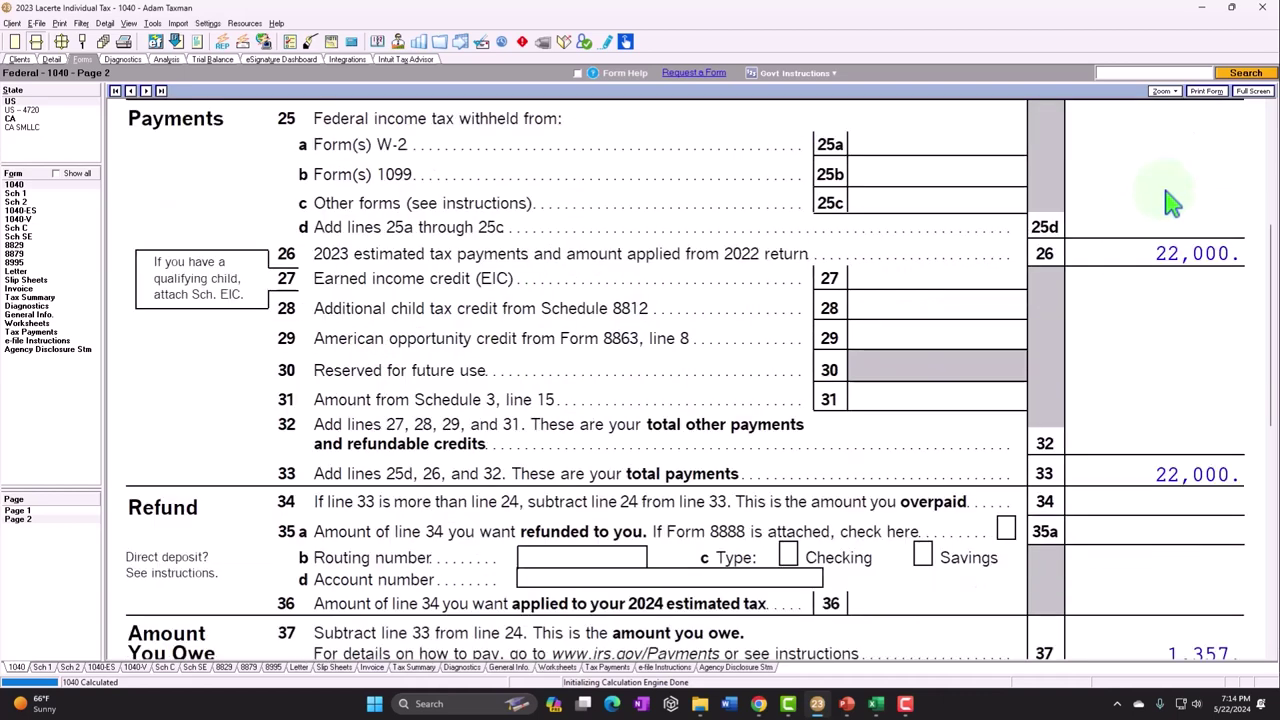
pyautogui.scroll(-2, 1135, 250)
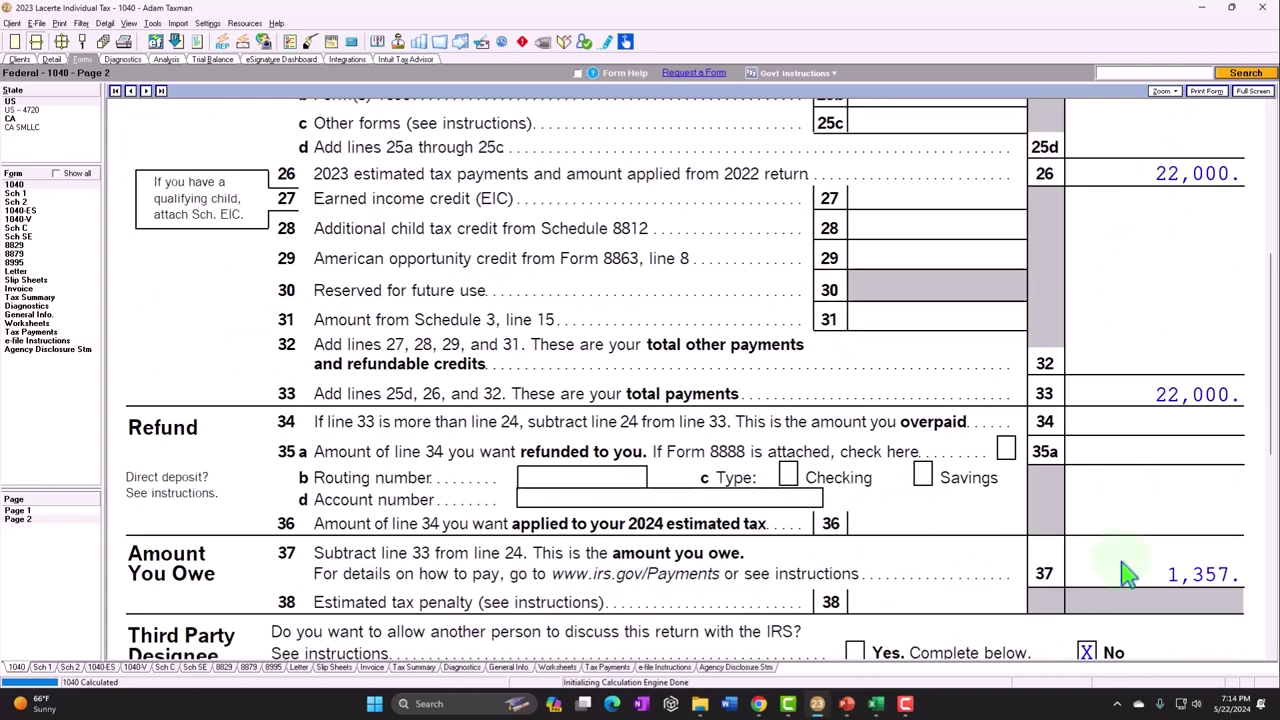
pyautogui.scroll(6, 1126, 562)
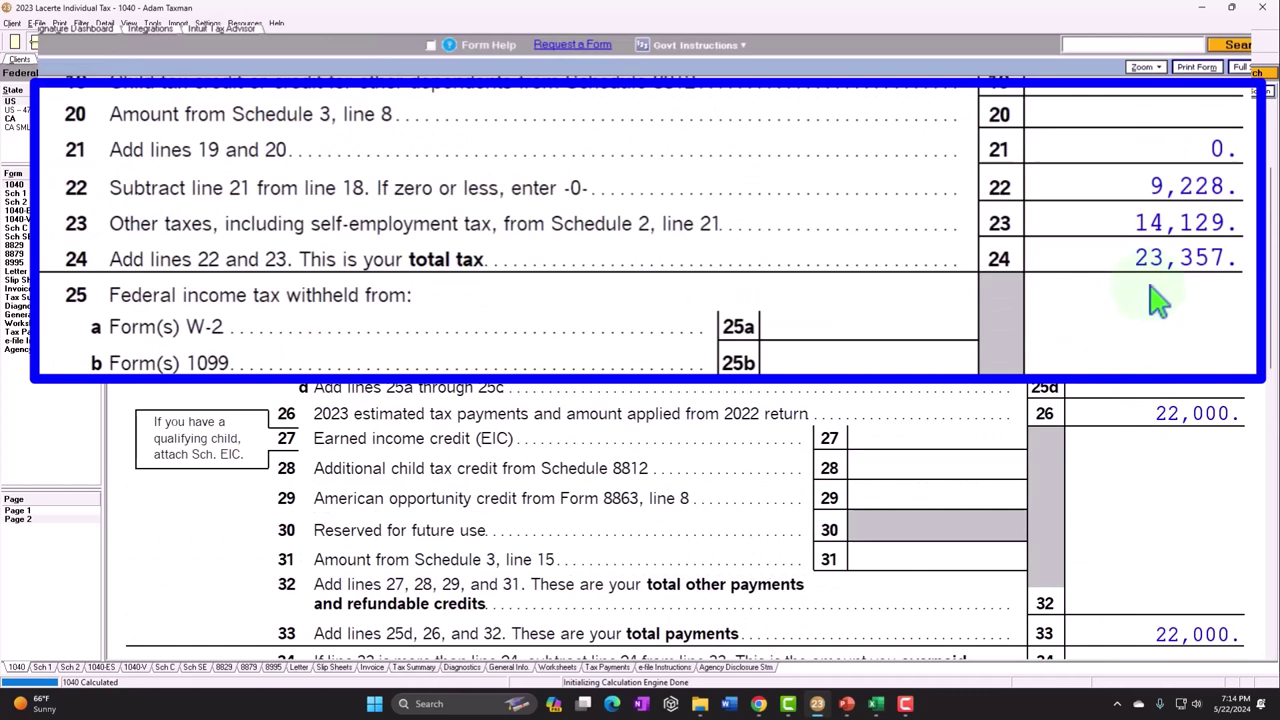
pyautogui.scroll(2, 1158, 300)
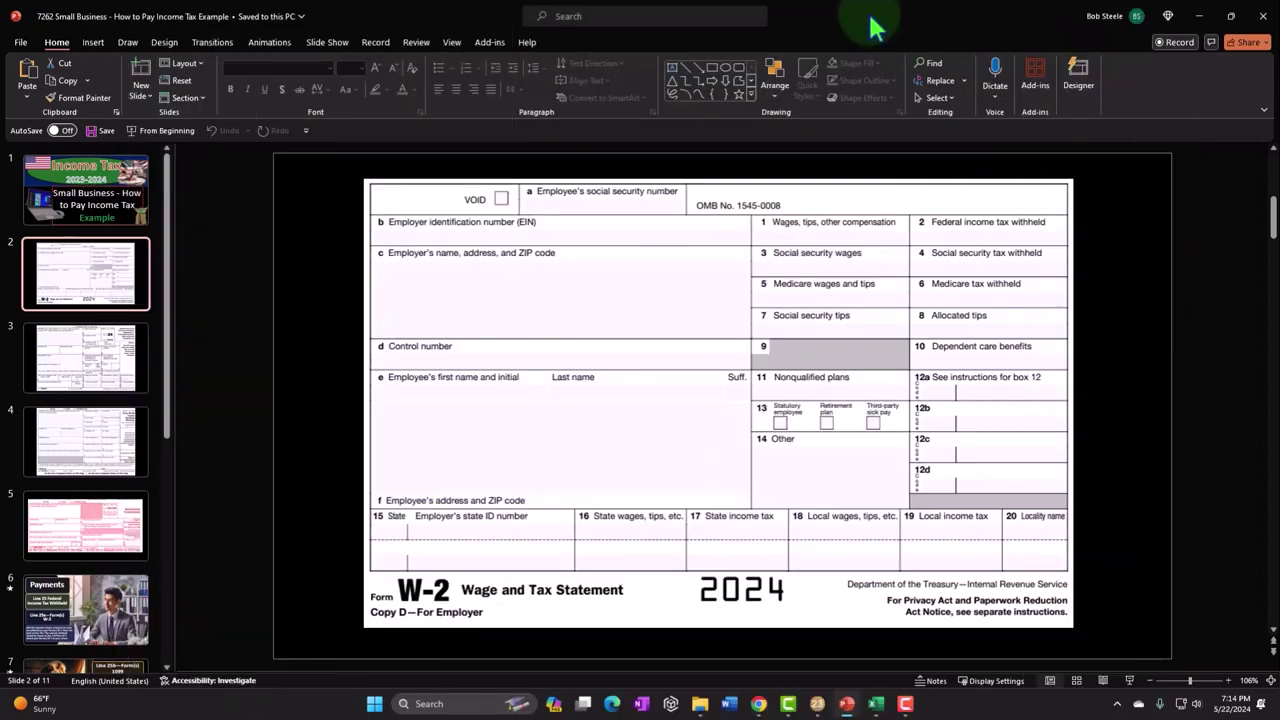
pyautogui.click(1197, 16)
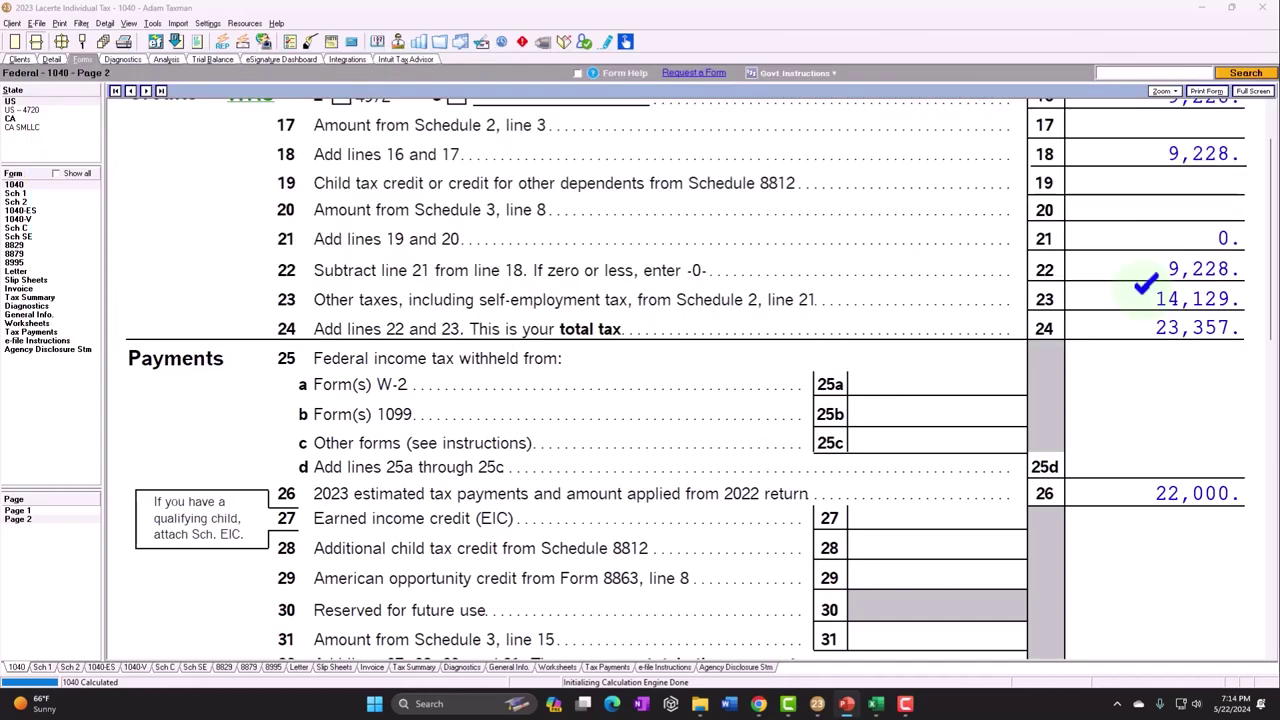
pyautogui.scroll(-3, 1122, 330)
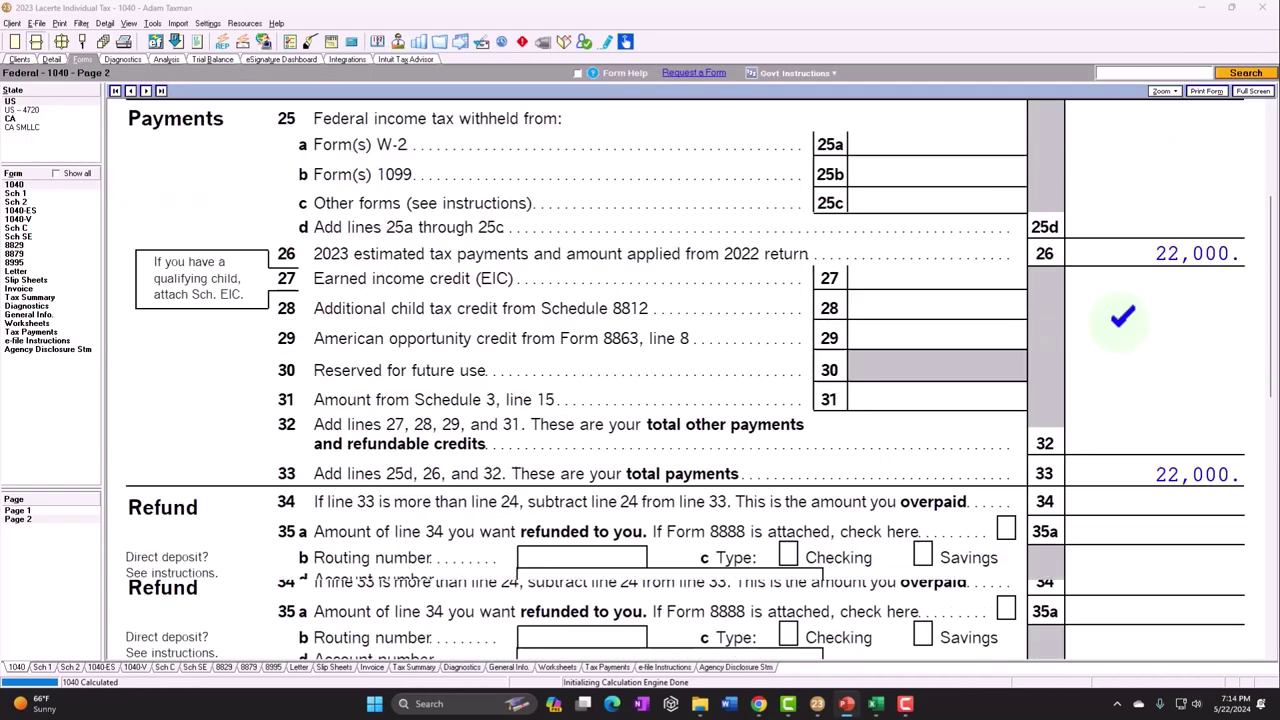
pyautogui.scroll(-1, 1122, 325)
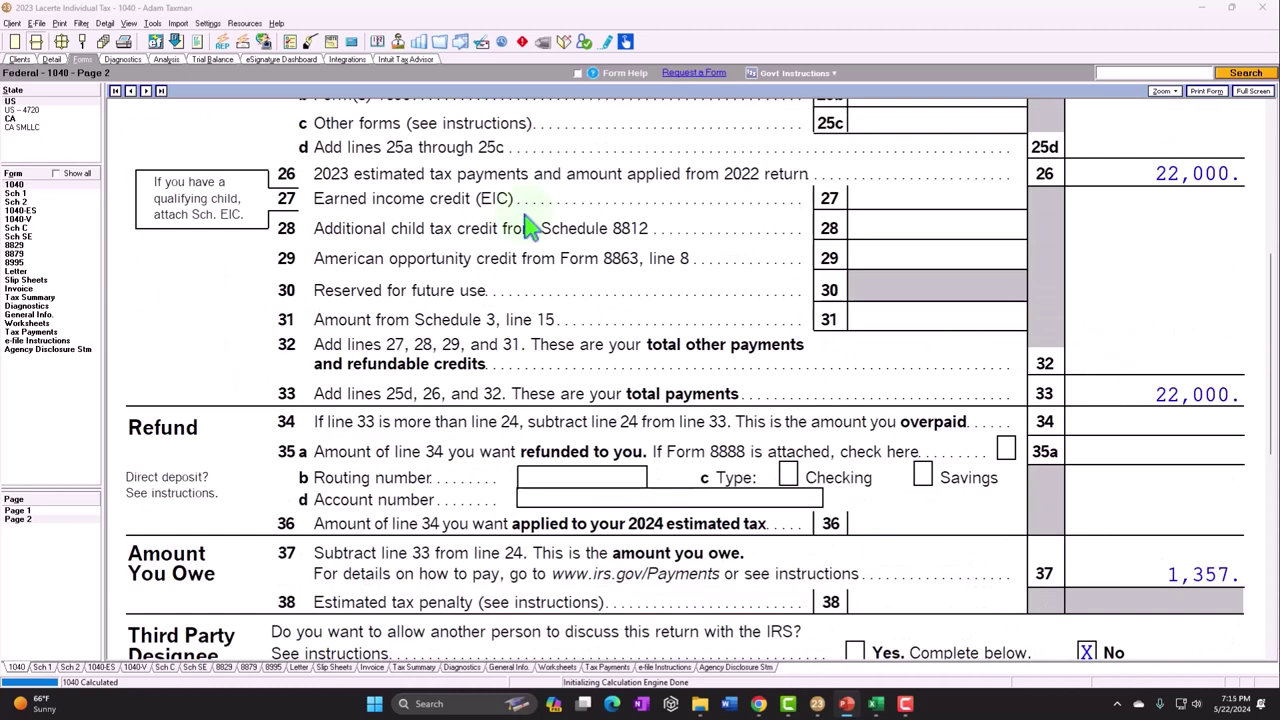
# Step: Return to the 2023 Estimated Tax Payments input and set the federal overpayment applied from 2022 to 4,000
pyautogui.click(61, 41)
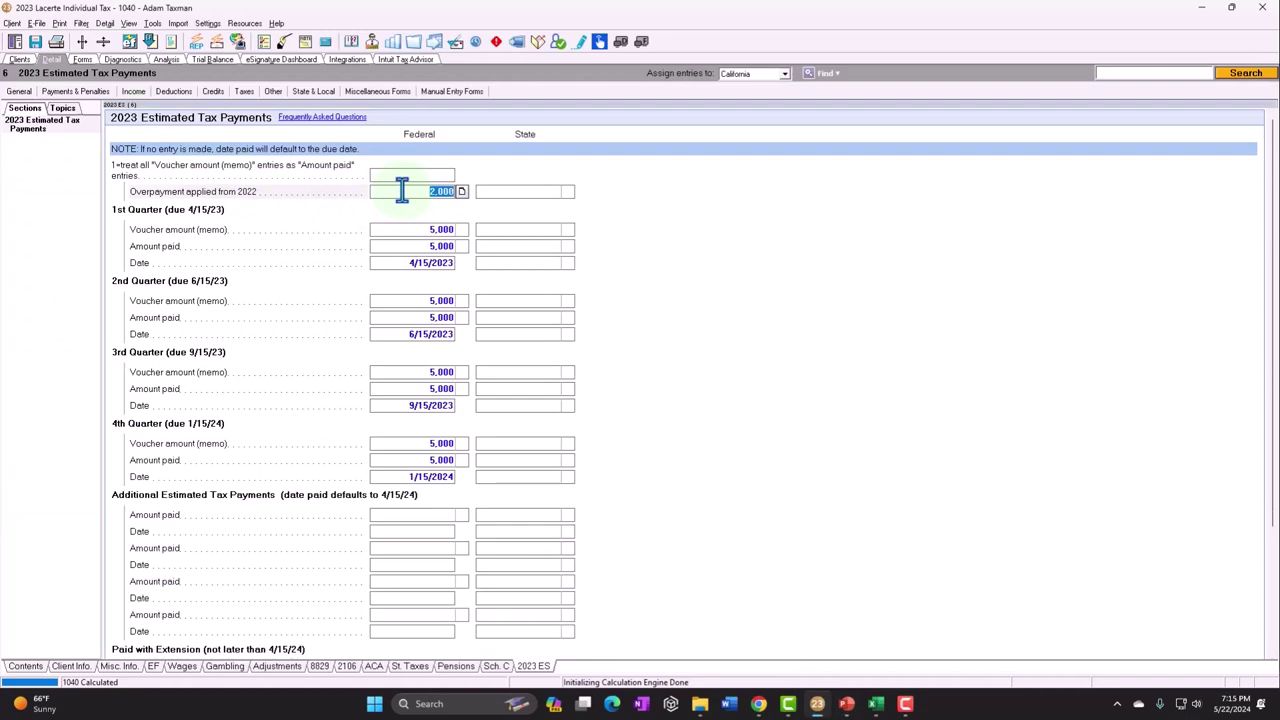
pyautogui.write('4000')
pyautogui.press('Tab')
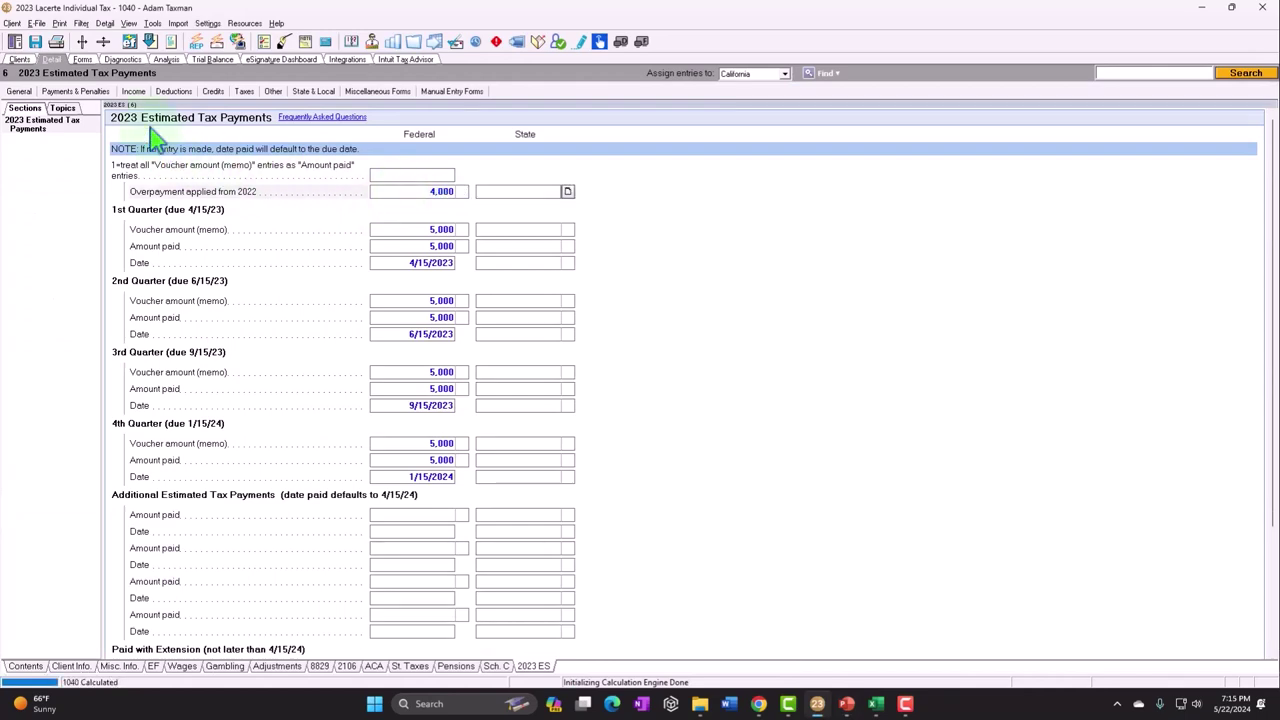
# Step: Check total payments, the overpaid amount and the refund against total tax on Form 1040 page 2
pyautogui.click(82, 59)
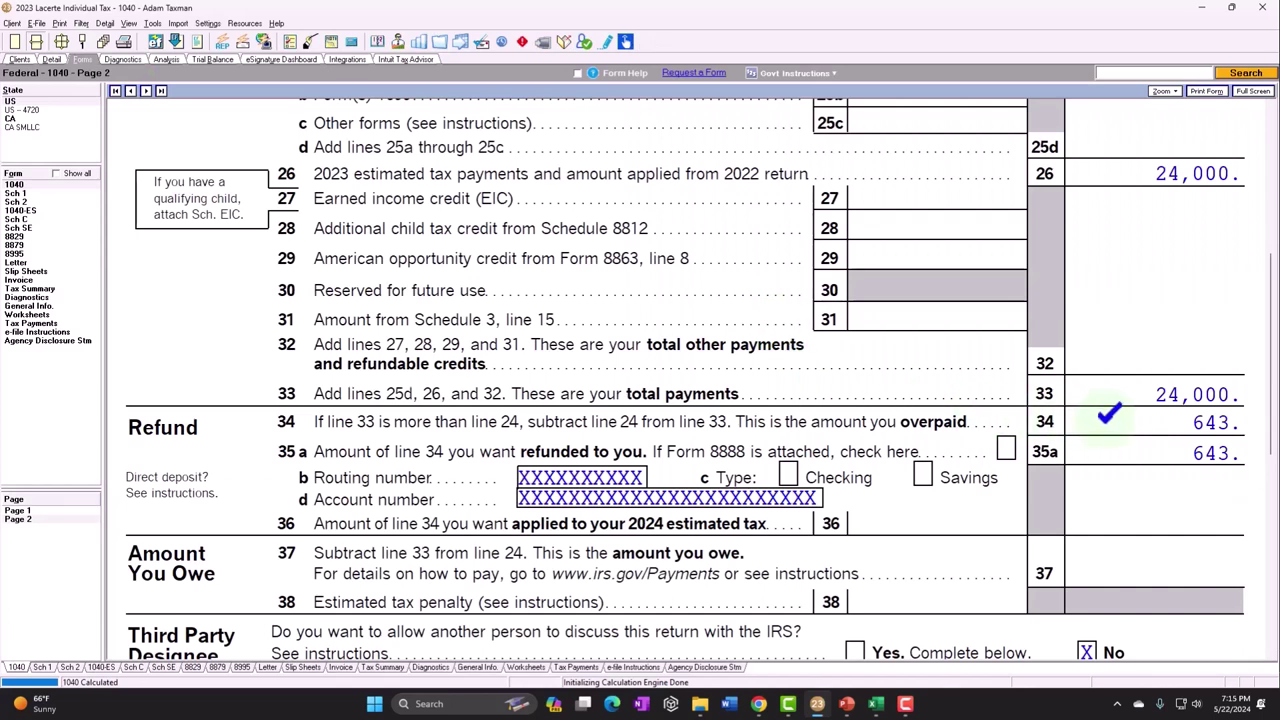
pyautogui.scroll(1, 1108, 415)
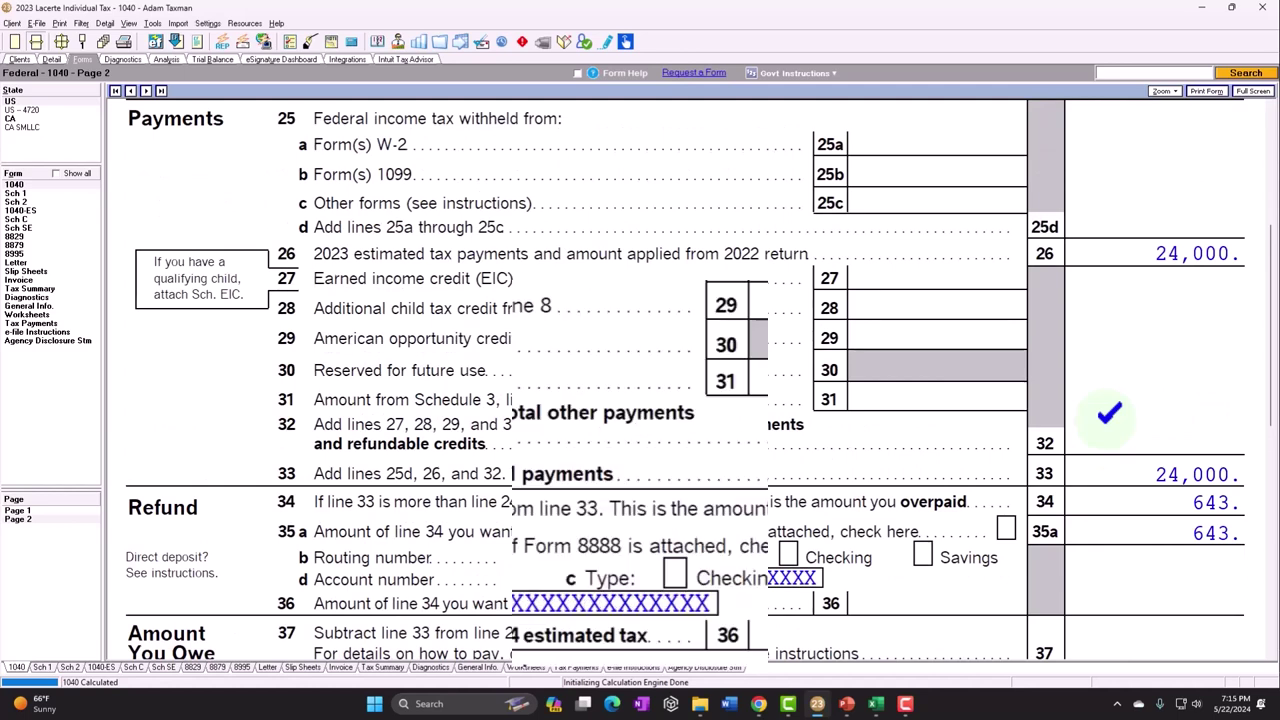
pyautogui.scroll(1, 1071, 423)
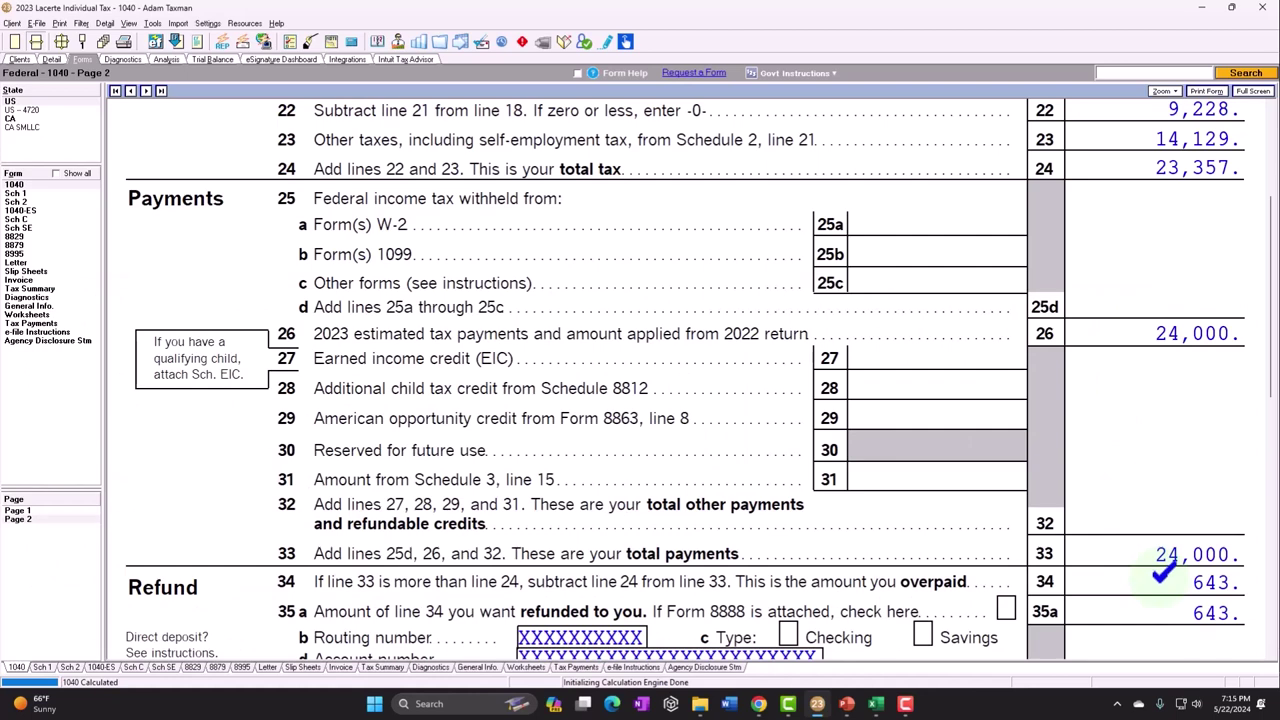
# Step: Look through the 2024 Form 1040-ES payment vouchers 1 to 4, and return to page 2 of Form 1040
pyautogui.click(42, 211)
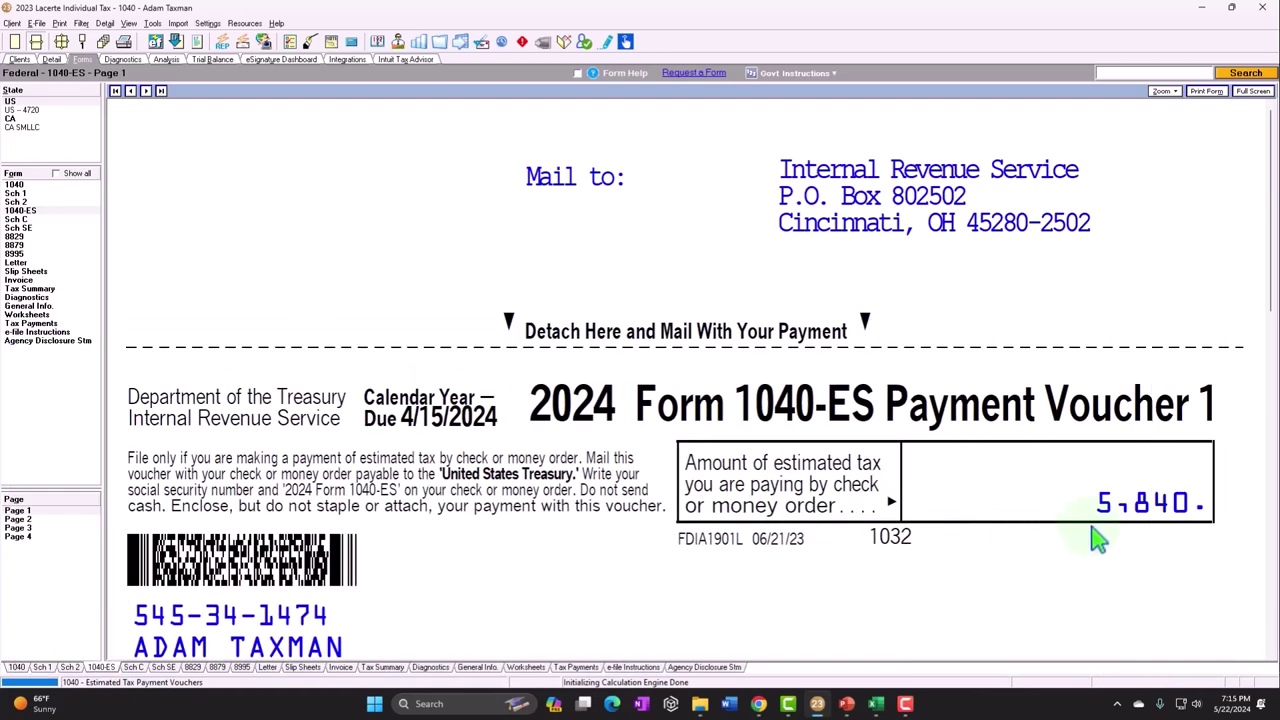
pyautogui.click(60, 519)
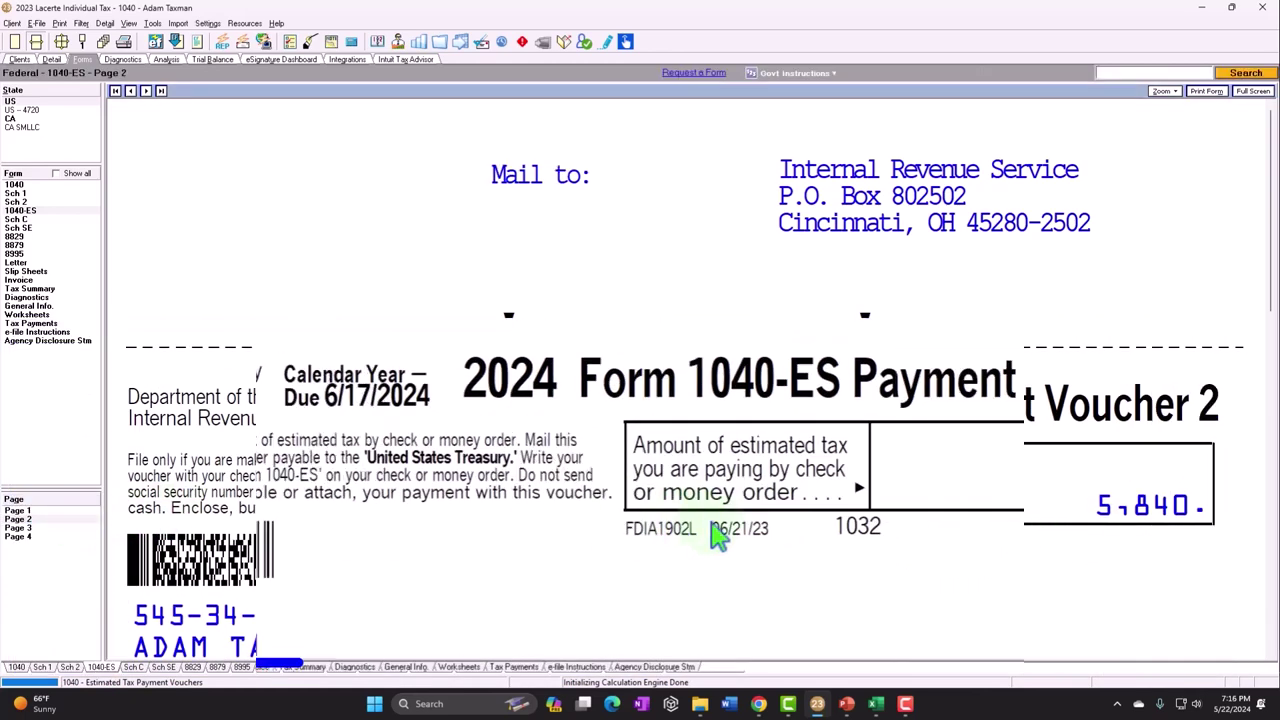
pyautogui.click(63, 560)
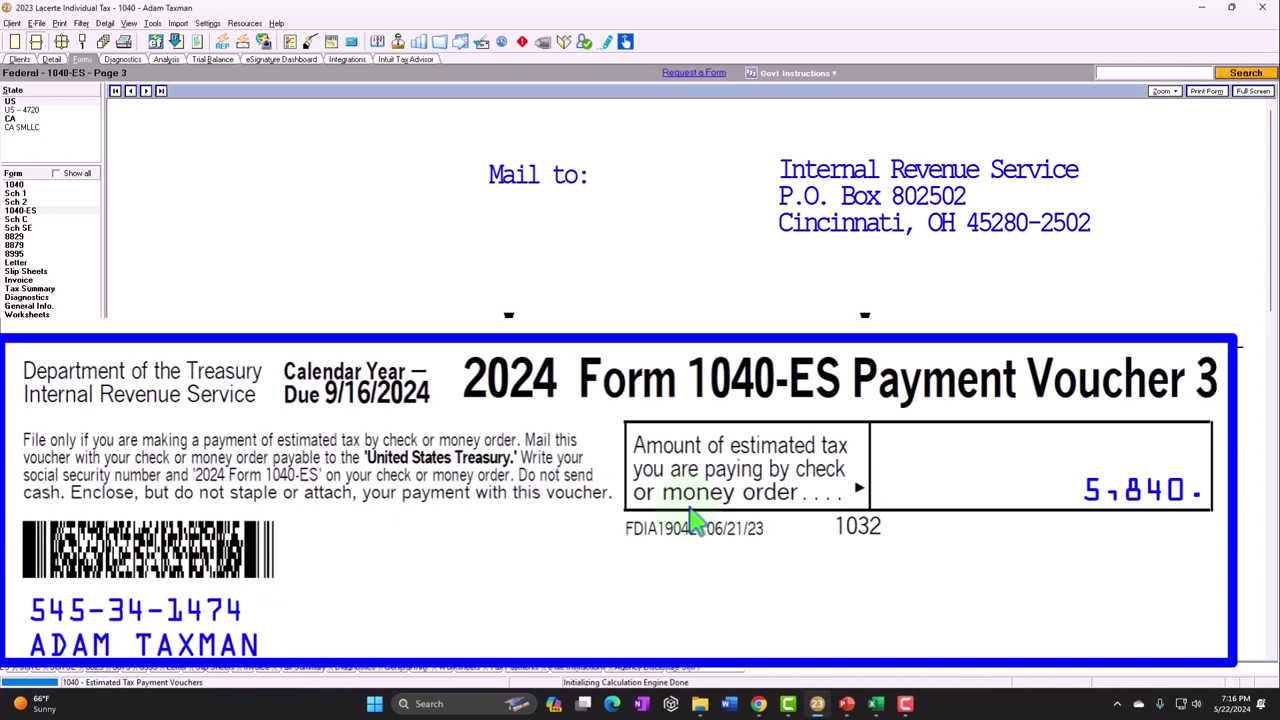
pyautogui.click(63, 601)
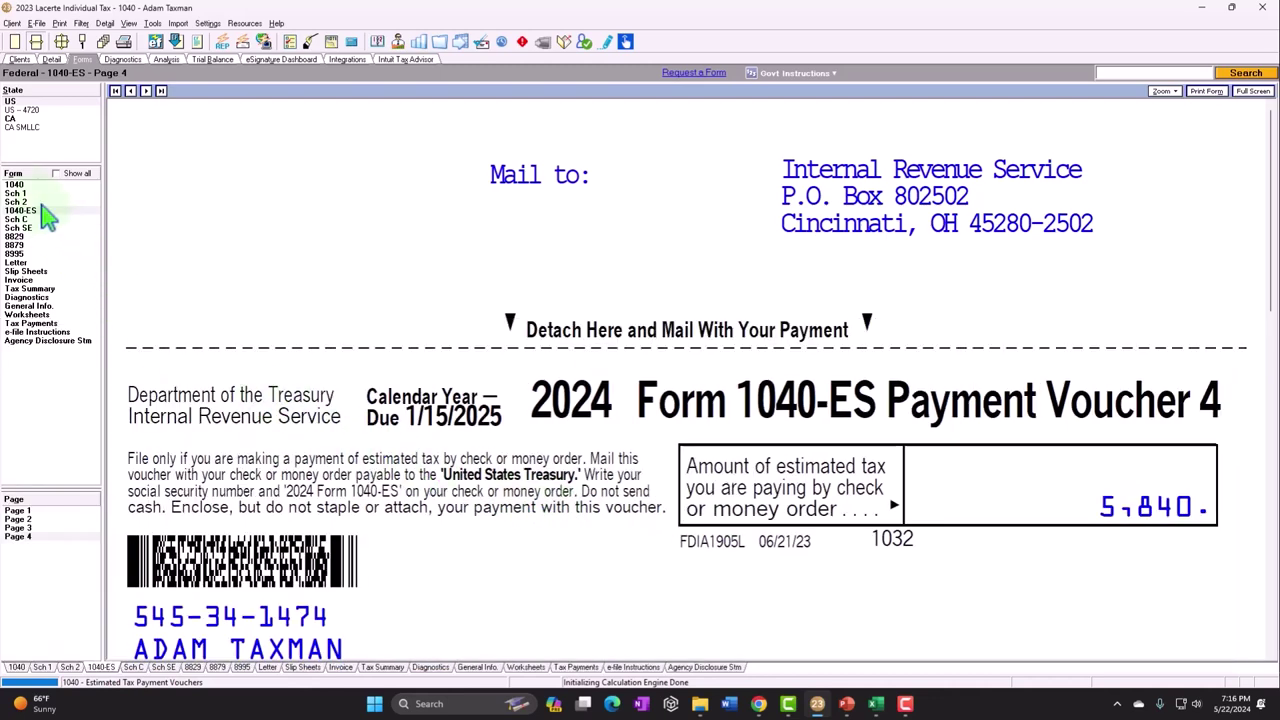
pyautogui.click(16, 186)
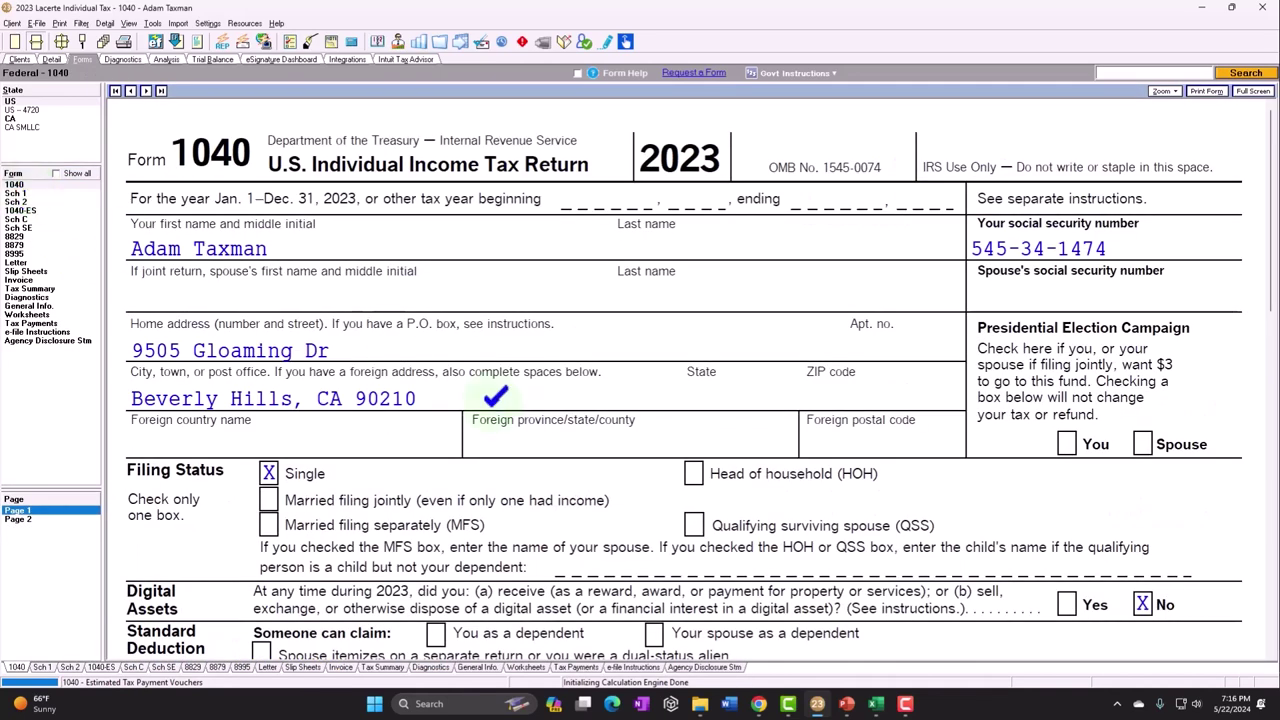
pyautogui.click(30, 519)
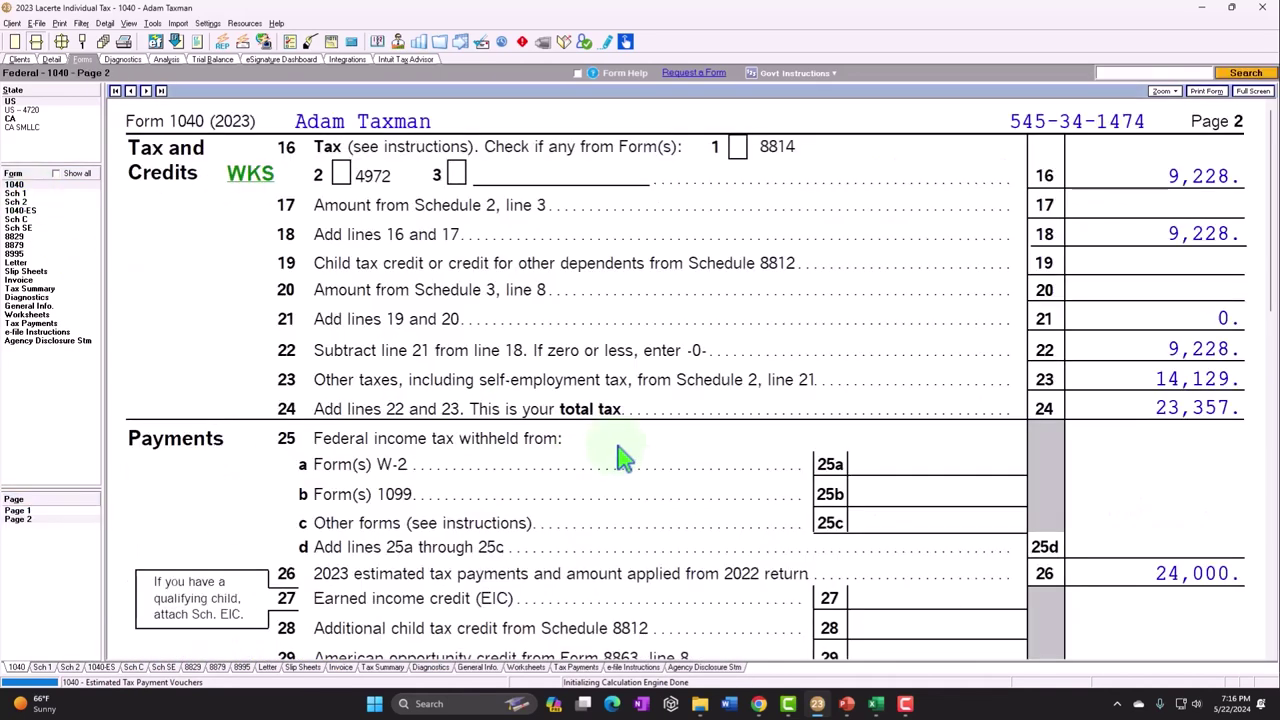
# Step: Show all forms in the list and open Schedule A to examine the state and local taxes on line 5a
pyautogui.scroll(-5, 620, 455)
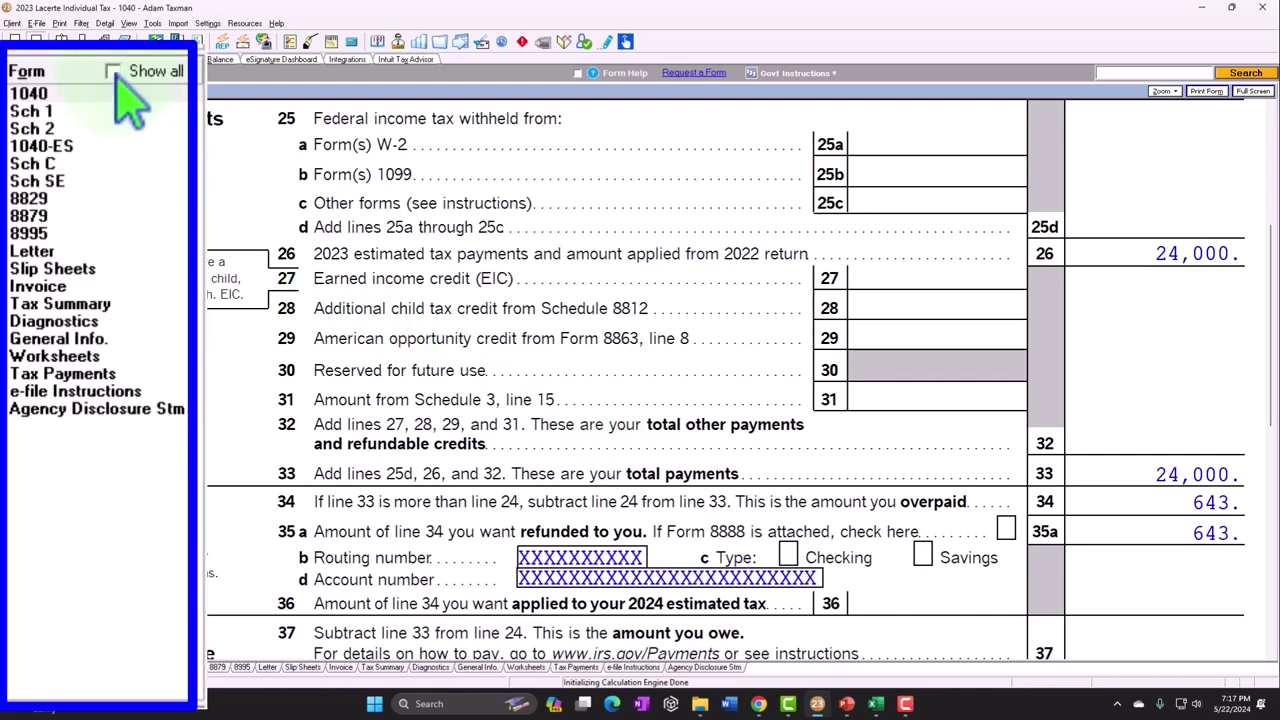
pyautogui.click(112, 72)
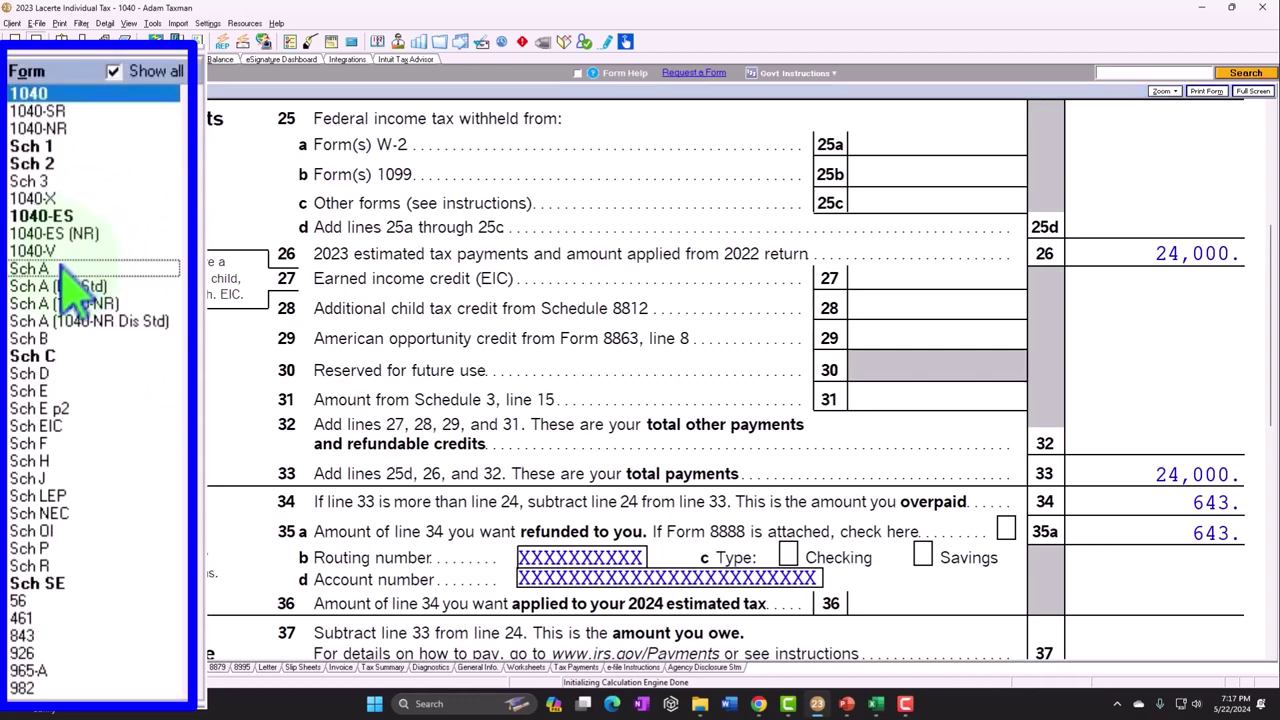
pyautogui.click(30, 269)
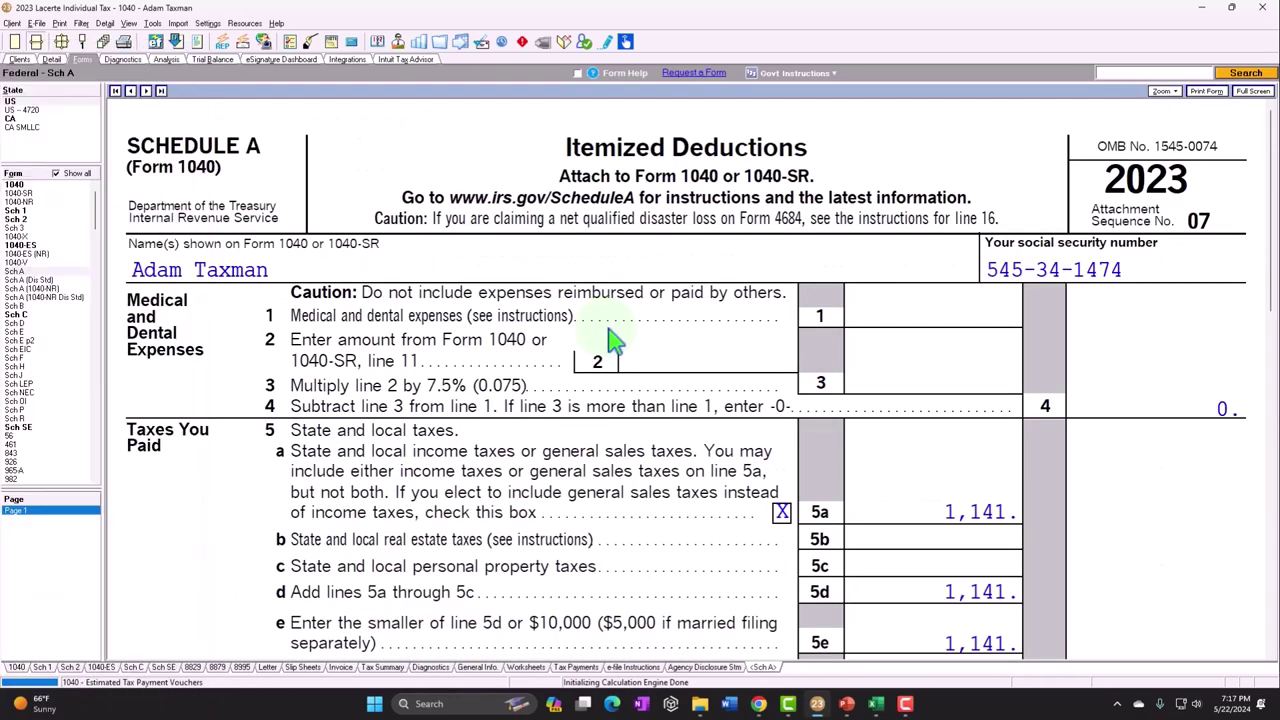
pyautogui.scroll(-3, 609, 337)
pyautogui.click(903, 283)
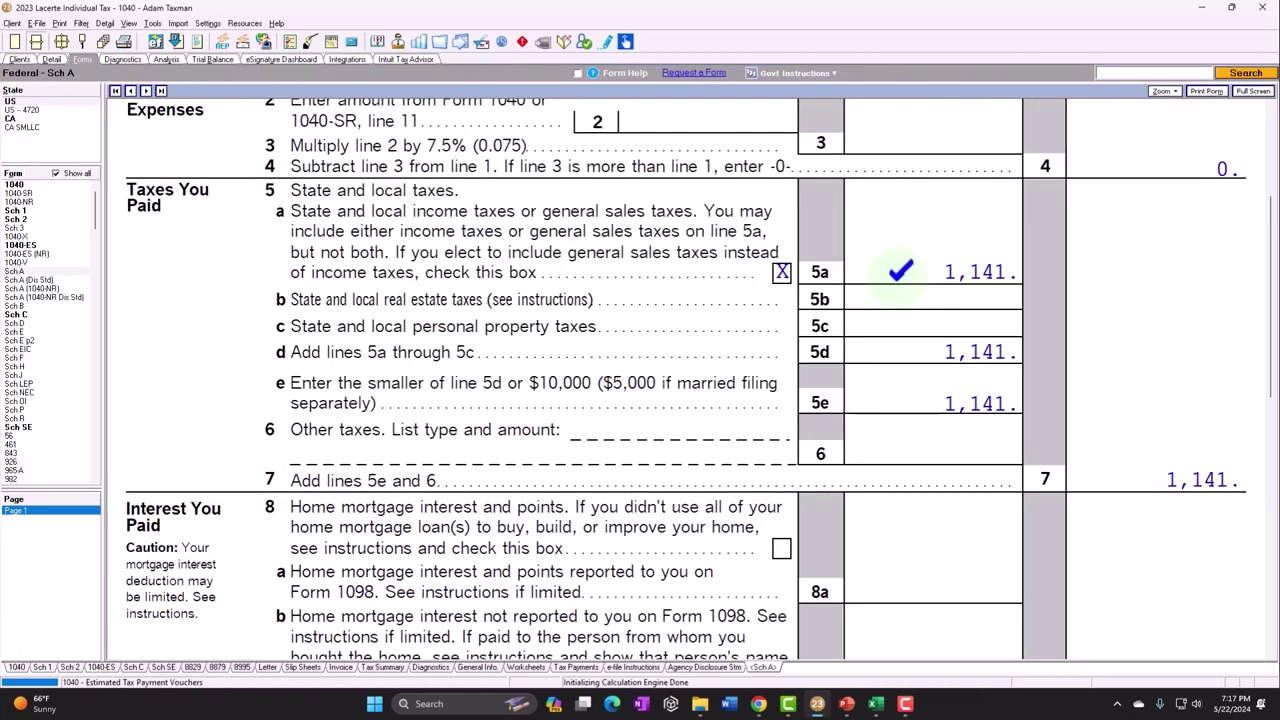
# Step: Review the state column for the fourth-quarter voucher in the 2023 Estimated Tax Payments input, and return to the forms view
pyautogui.click(52, 60)
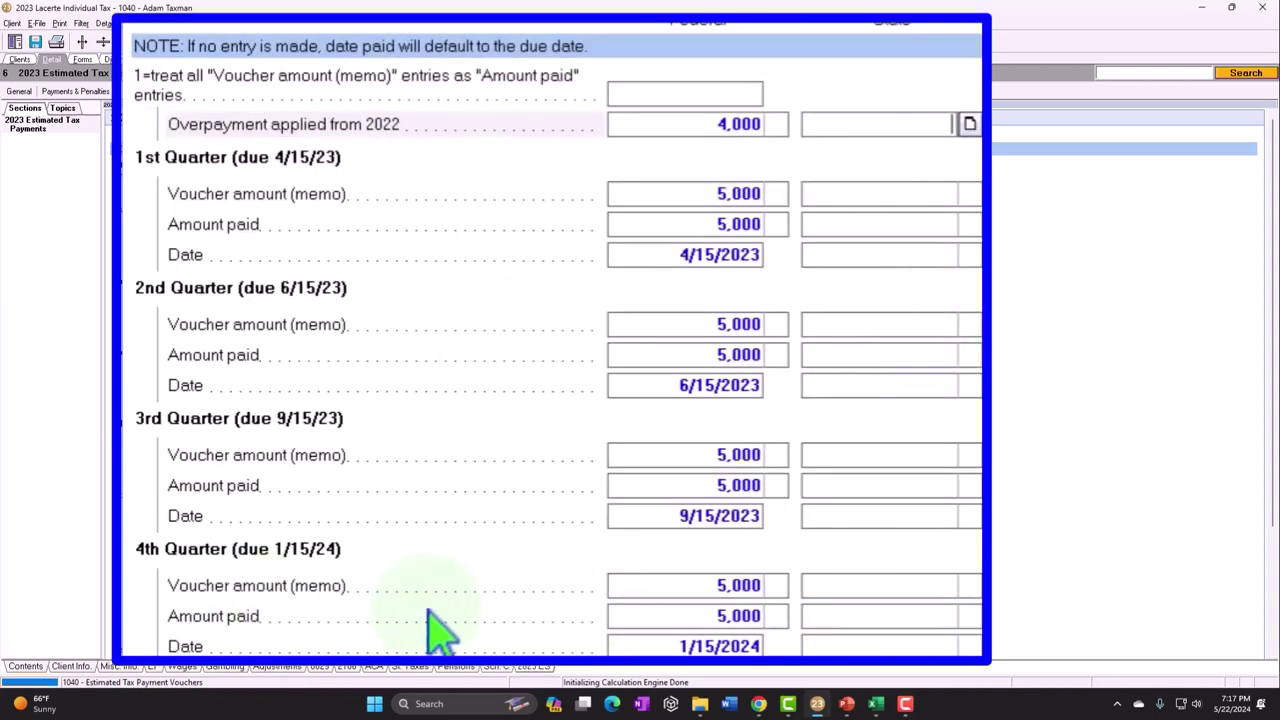
pyautogui.click(900, 588)
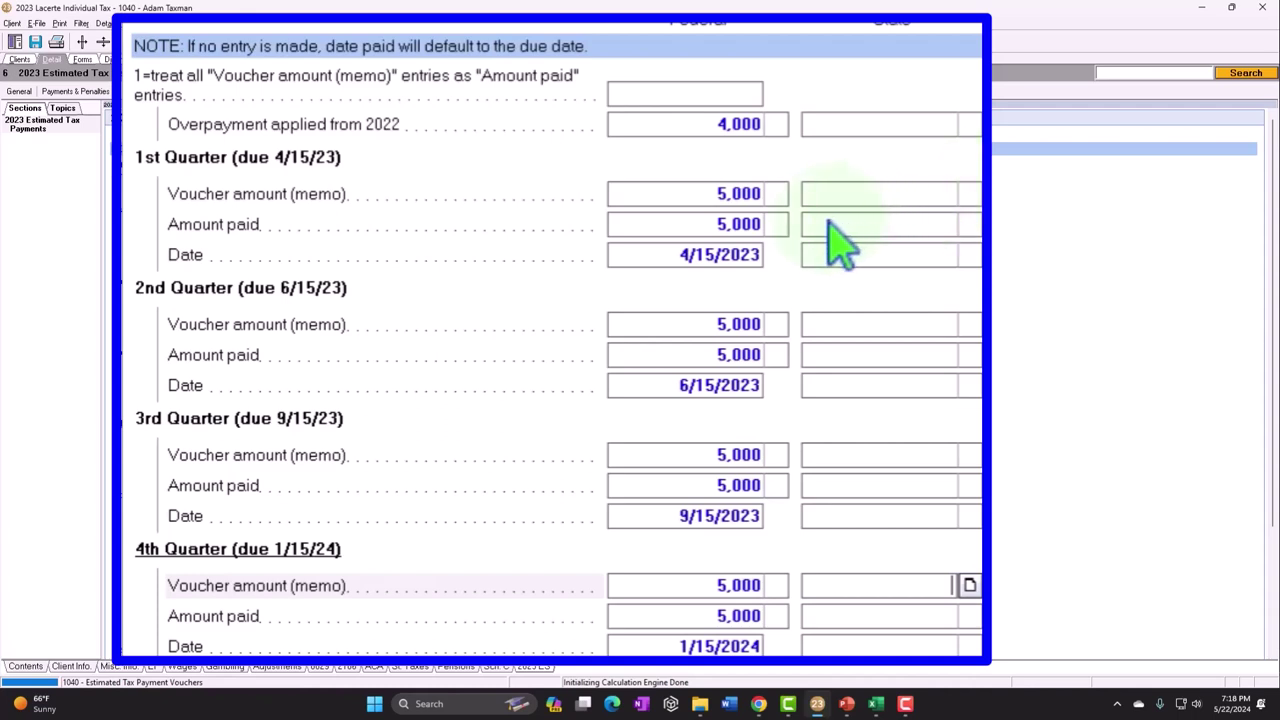
pyautogui.click(83, 59)
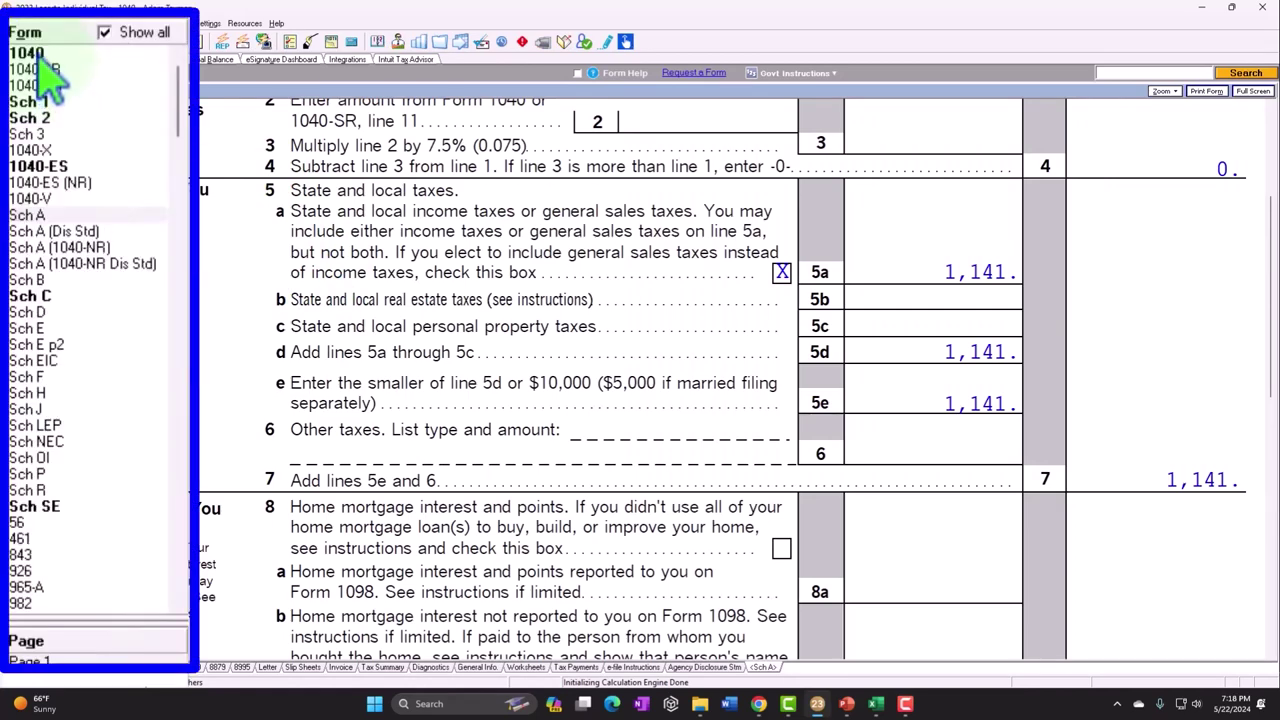
# Step: Open Form 1040 page 2 and compare the payments and refund lines with the total tax
pyautogui.click(32, 53)
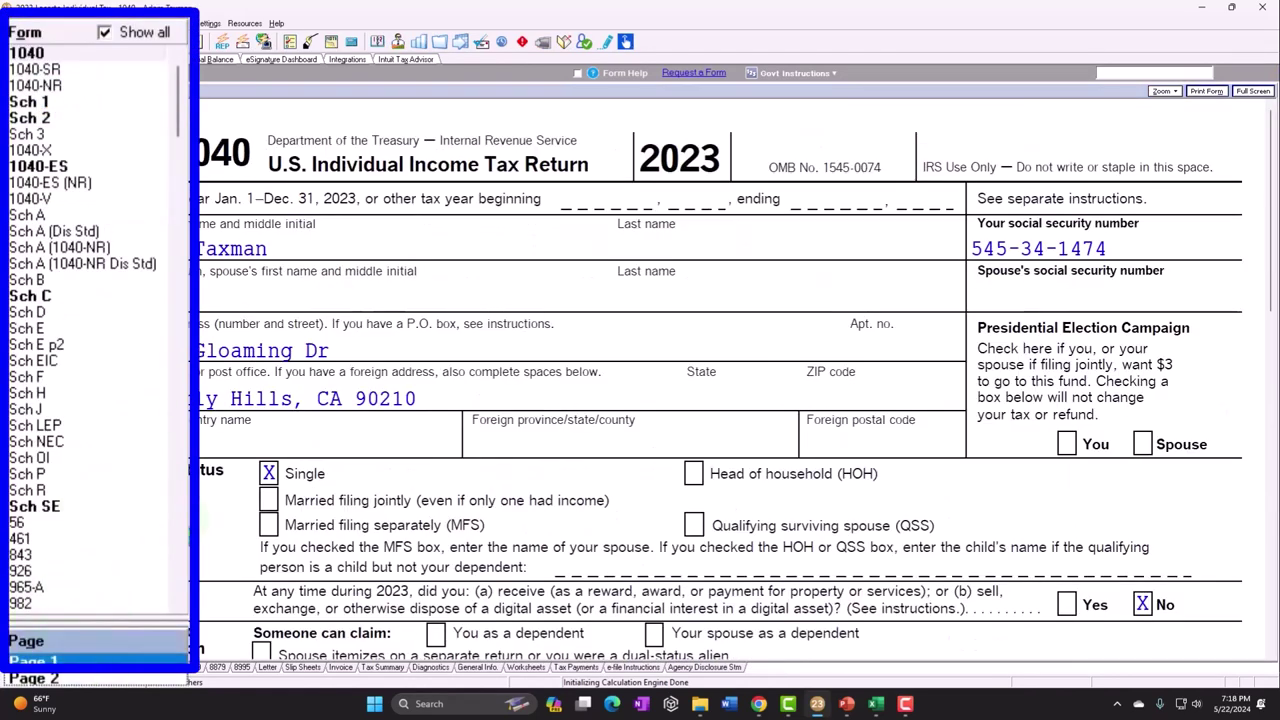
pyautogui.scroll(-15, 757, 457)
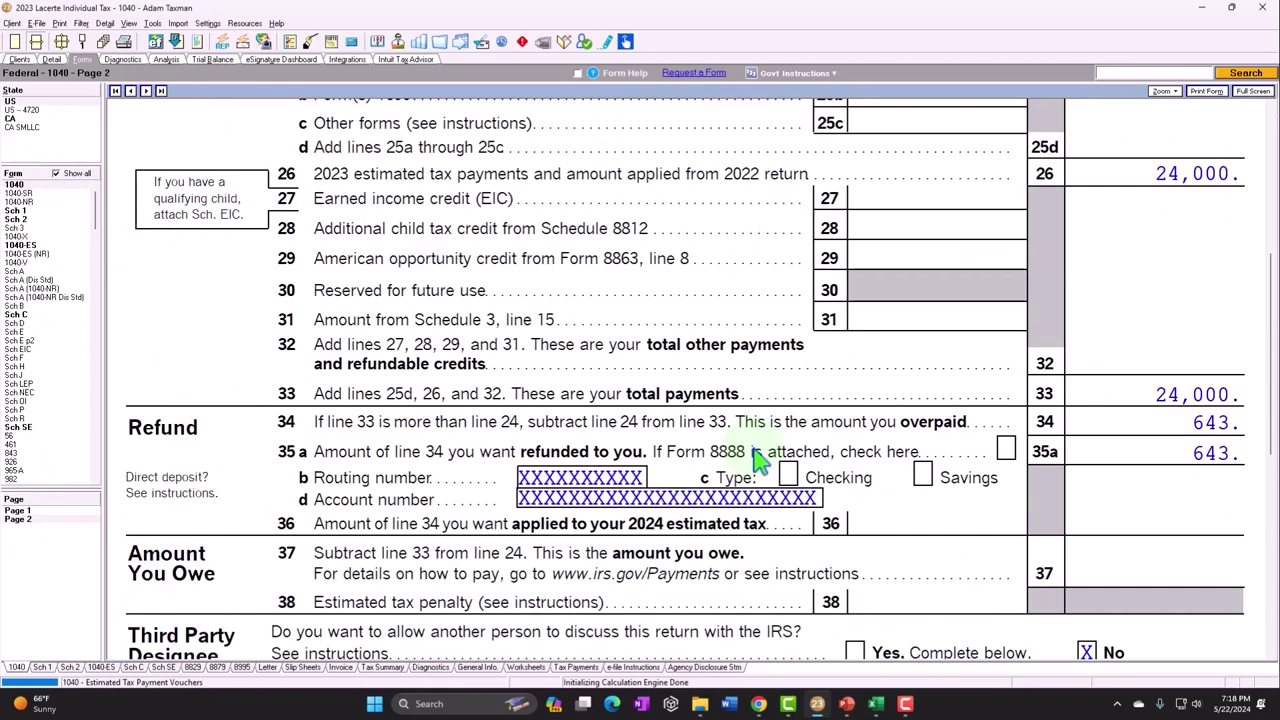
pyautogui.scroll(3, 757, 457)
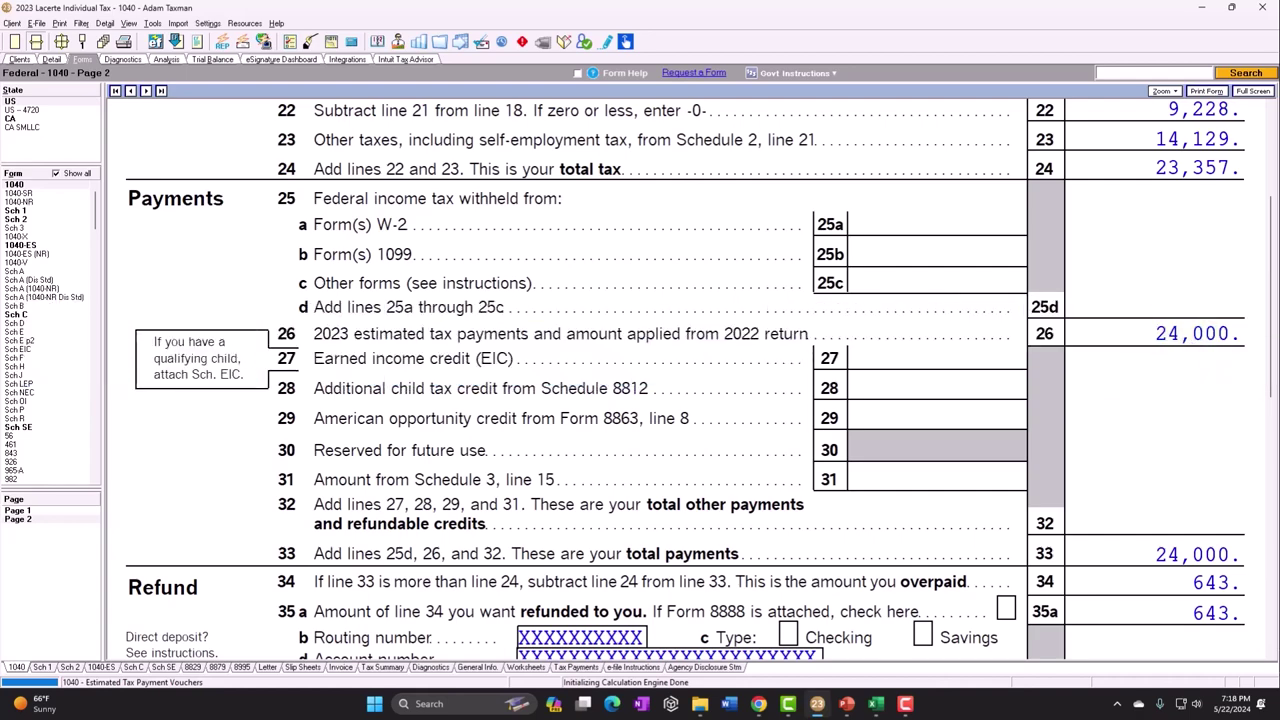
# Step: Switch to the PowerPoint deck and look through the W-2, 1099-R, W-2G and 1099-NEC form slides
pyautogui.click(846, 703)
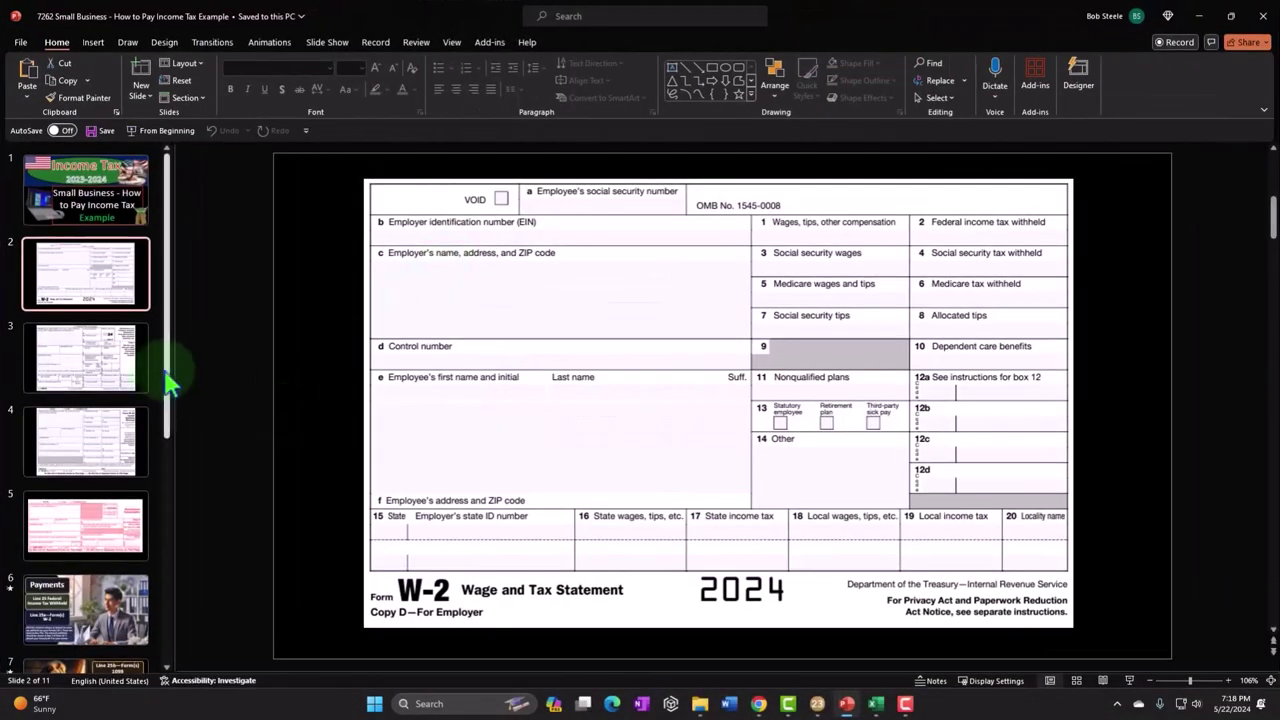
pyautogui.click(113, 355)
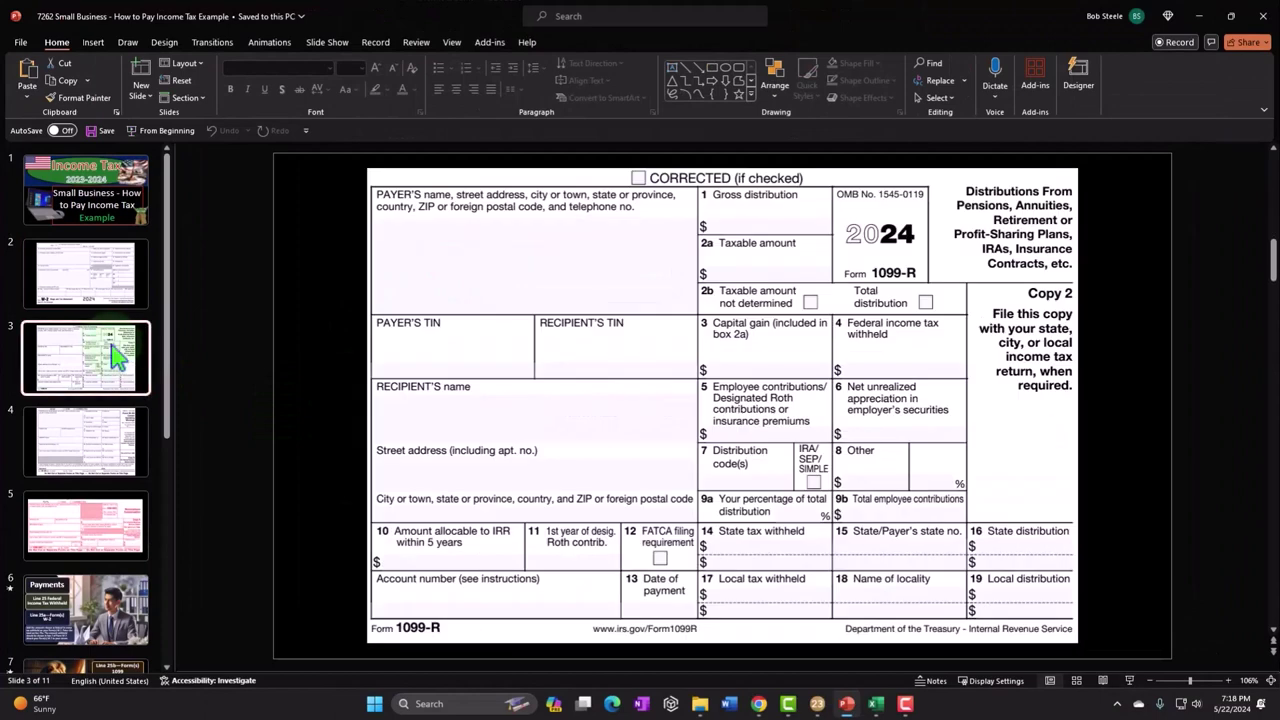
pyautogui.press('Down')
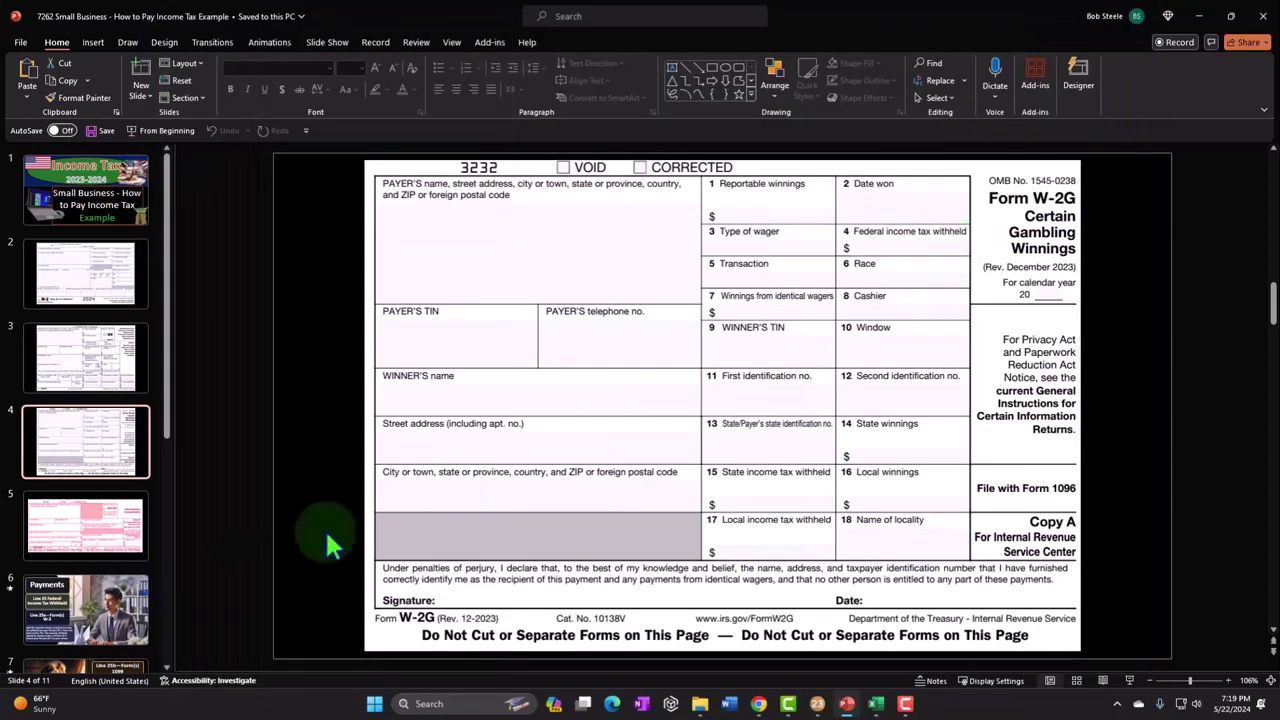
pyautogui.click(110, 520)
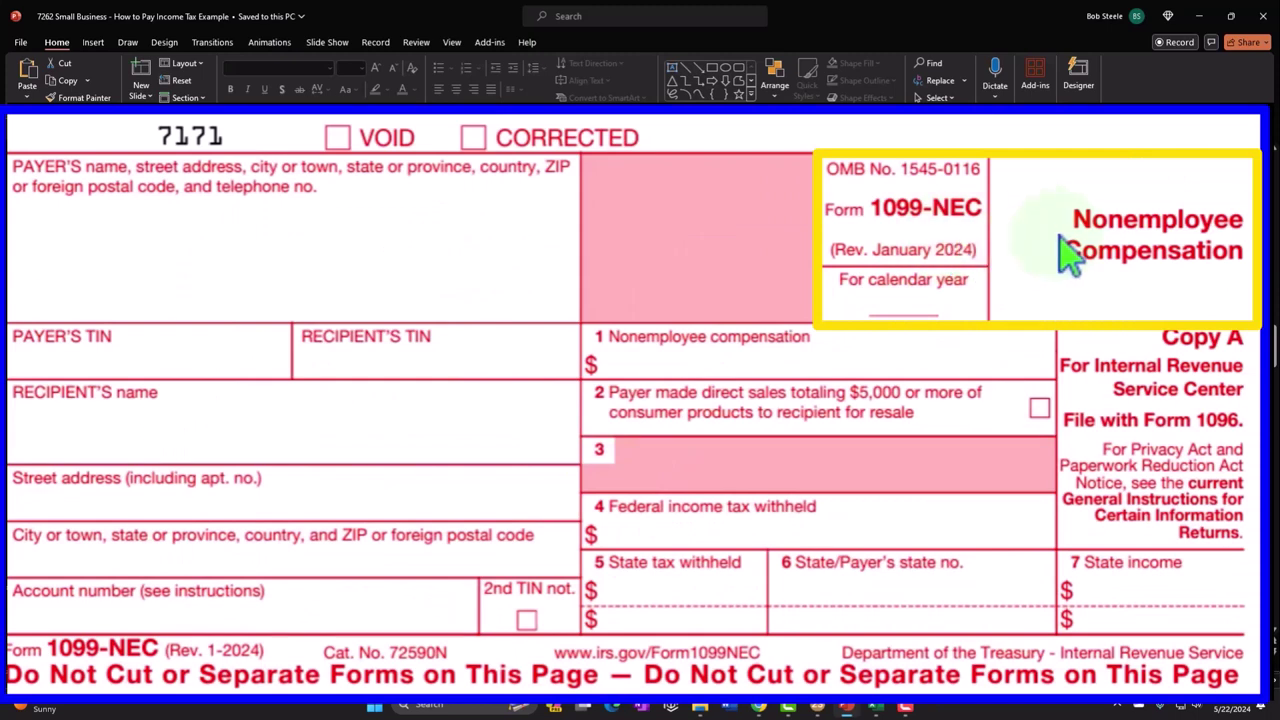
# Step: Return to Lacerte and open Schedule C to examine the gross receipts in Part I, Income
pyautogui.click(817, 704)
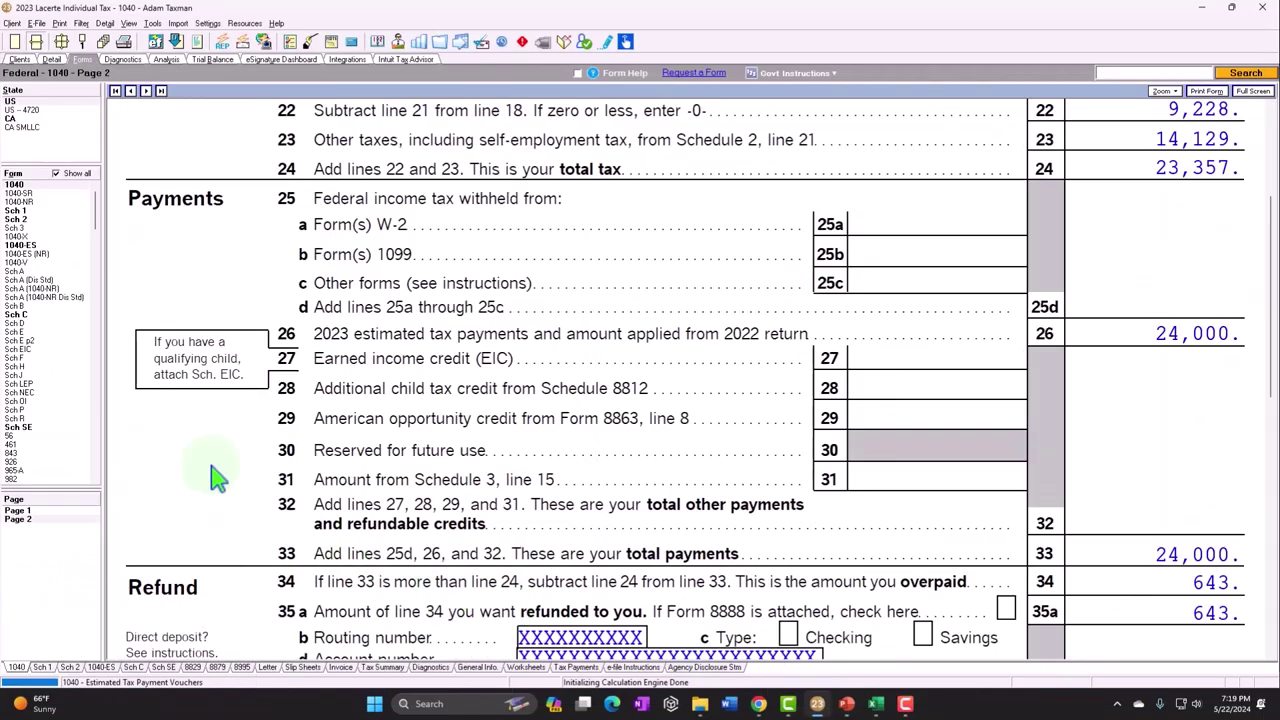
pyautogui.click(36, 315)
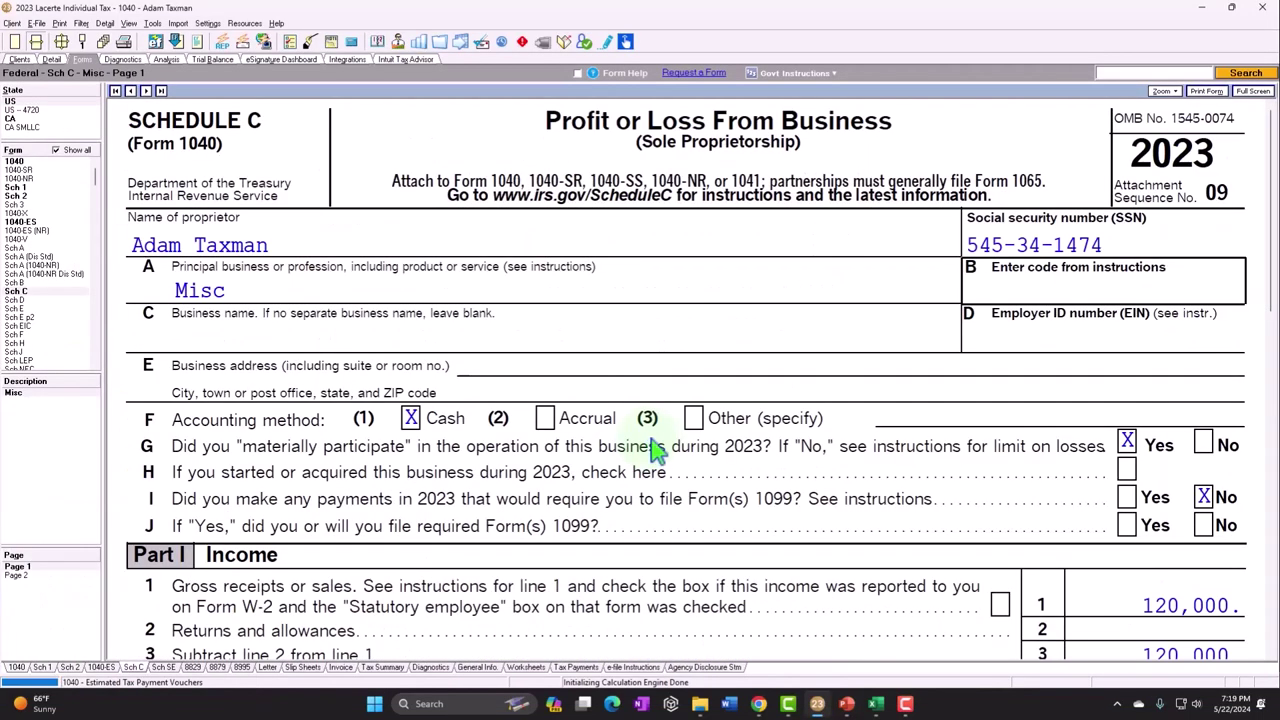
pyautogui.scroll(-3, 655, 450)
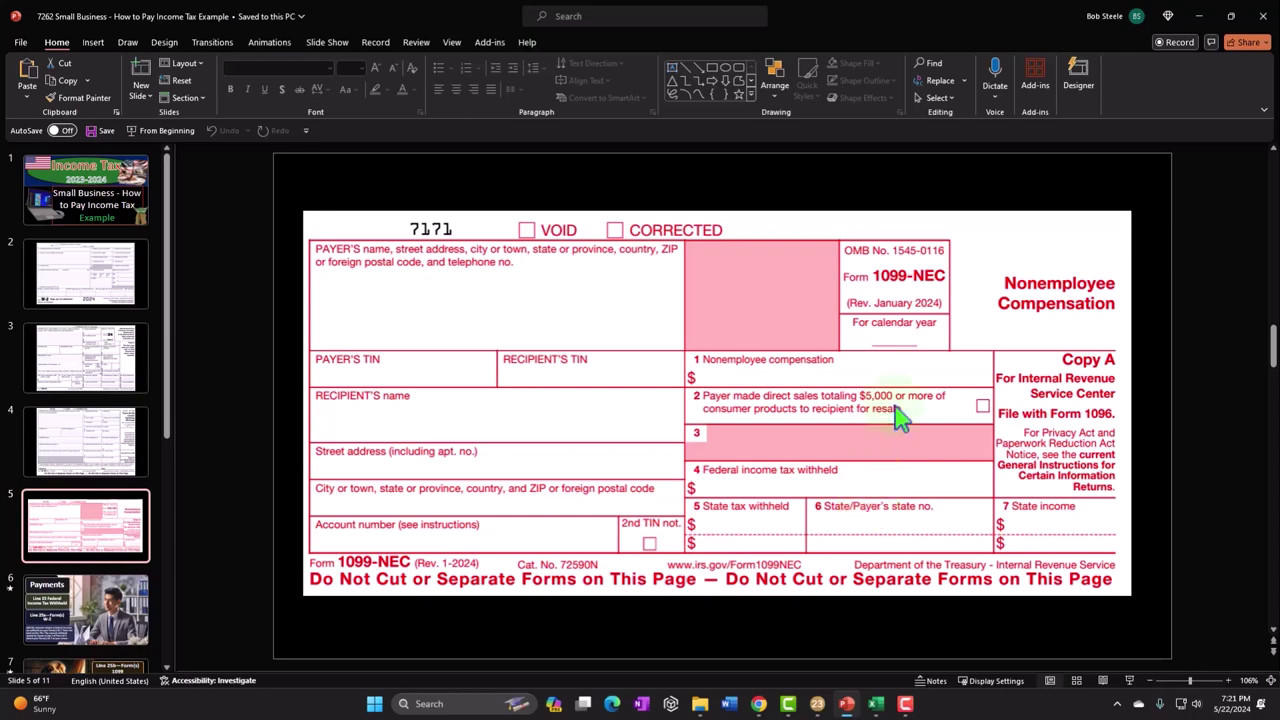
# Step: Switch from the PowerPoint slides back to Lacerte and examine the withholding and estimated payment lines on Form 1040 page 2
pyautogui.click(1200, 18)
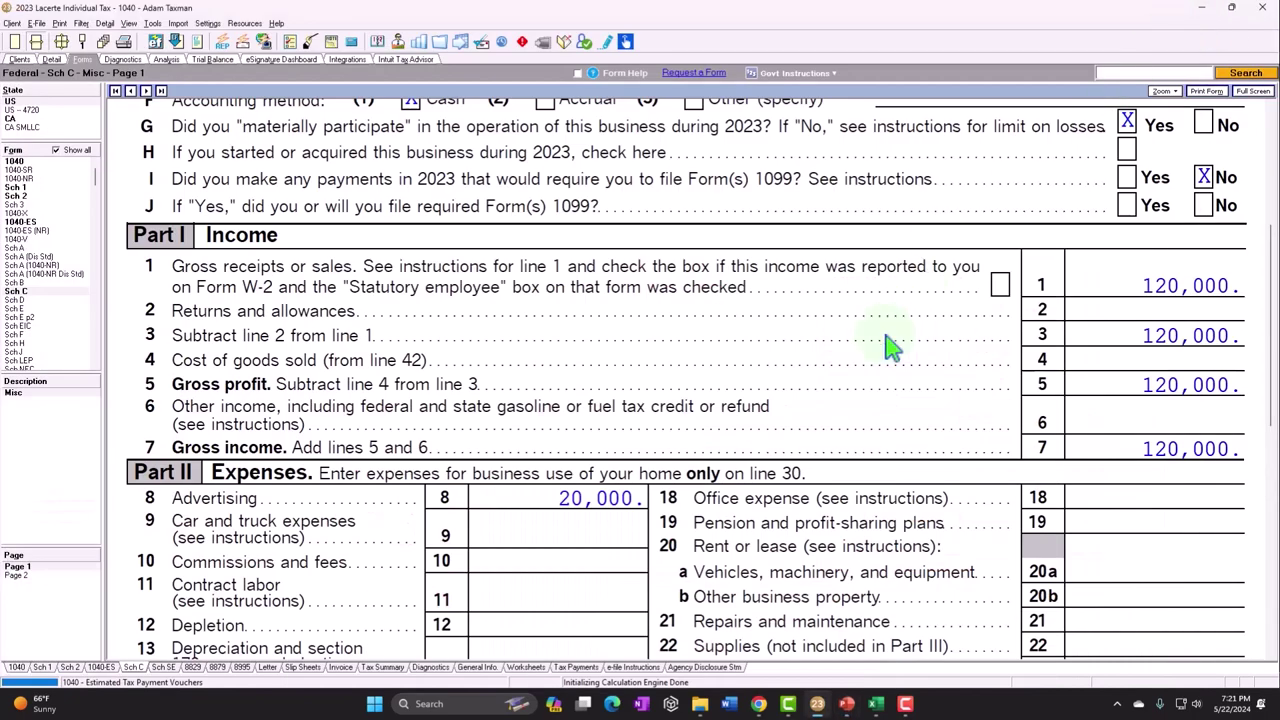
pyautogui.click(42, 30)
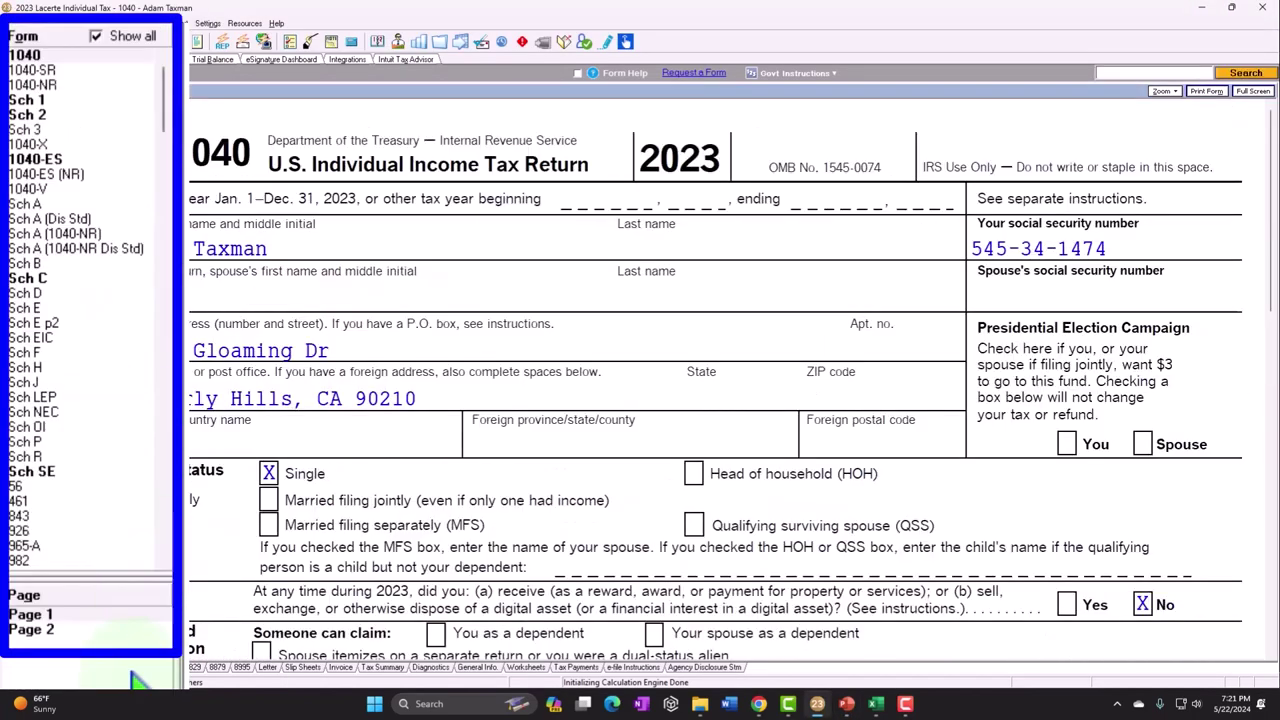
pyautogui.click(50, 636)
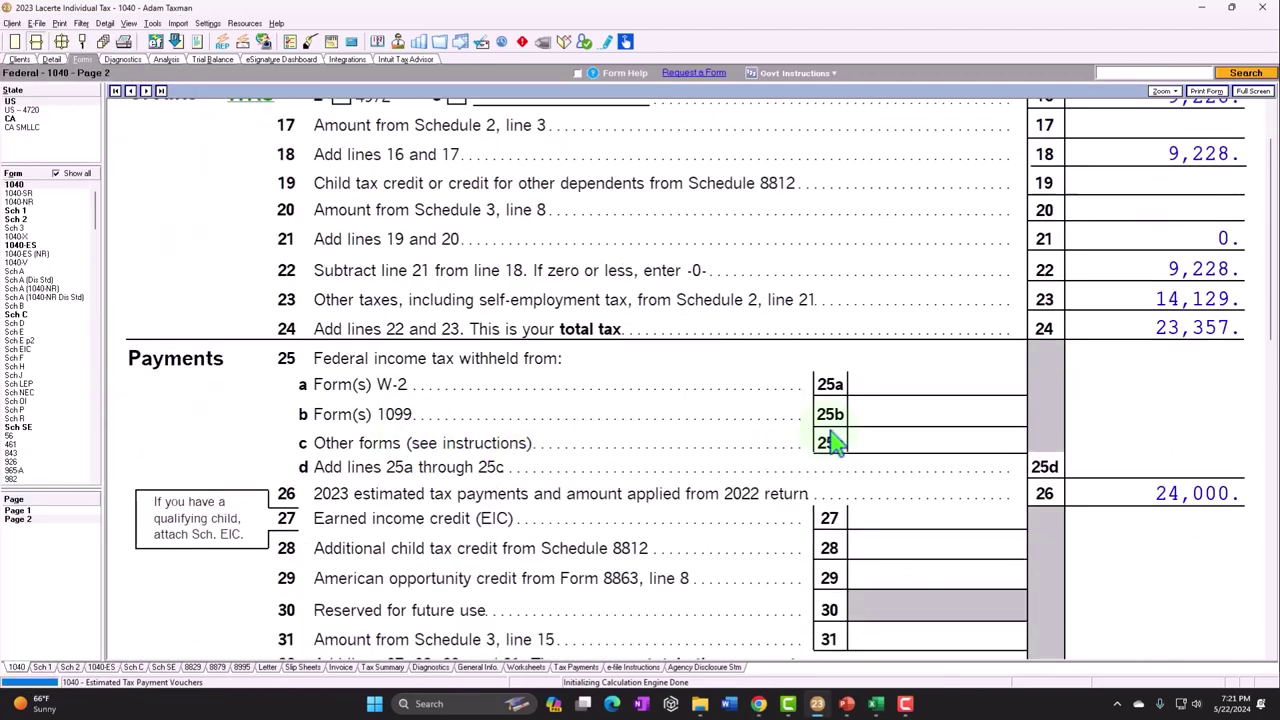
pyautogui.scroll(-2, 835, 443)
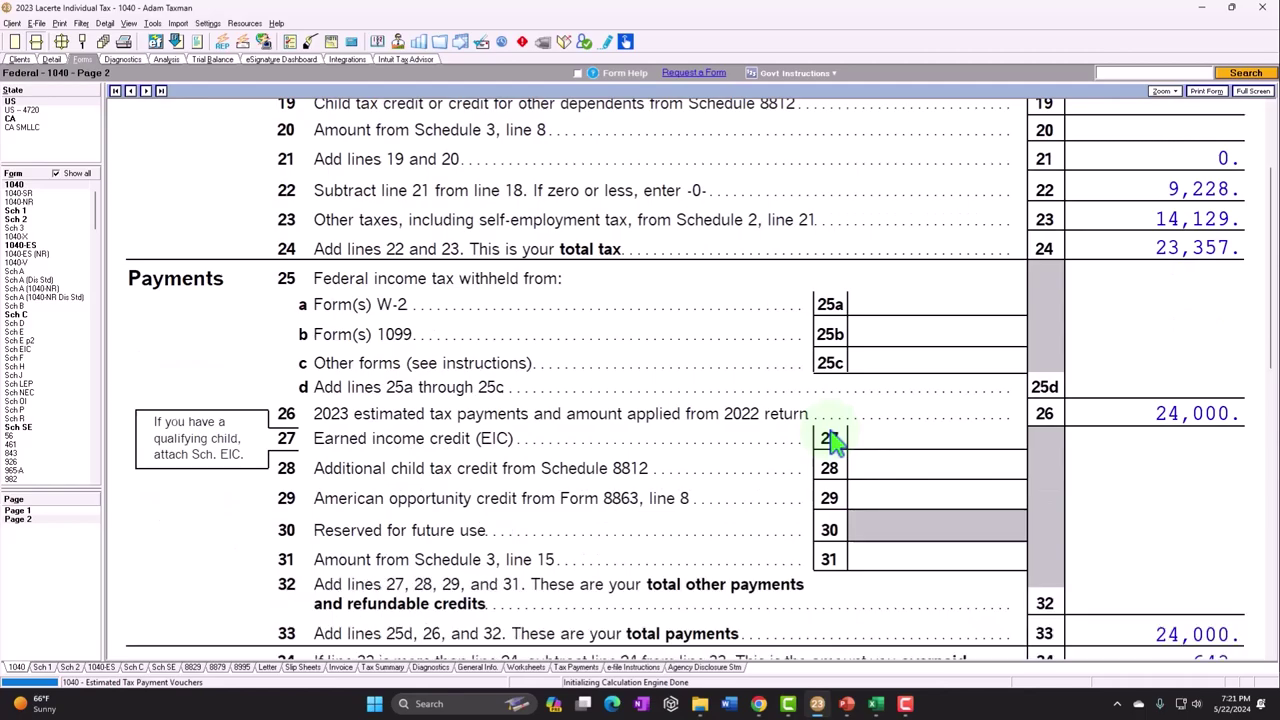